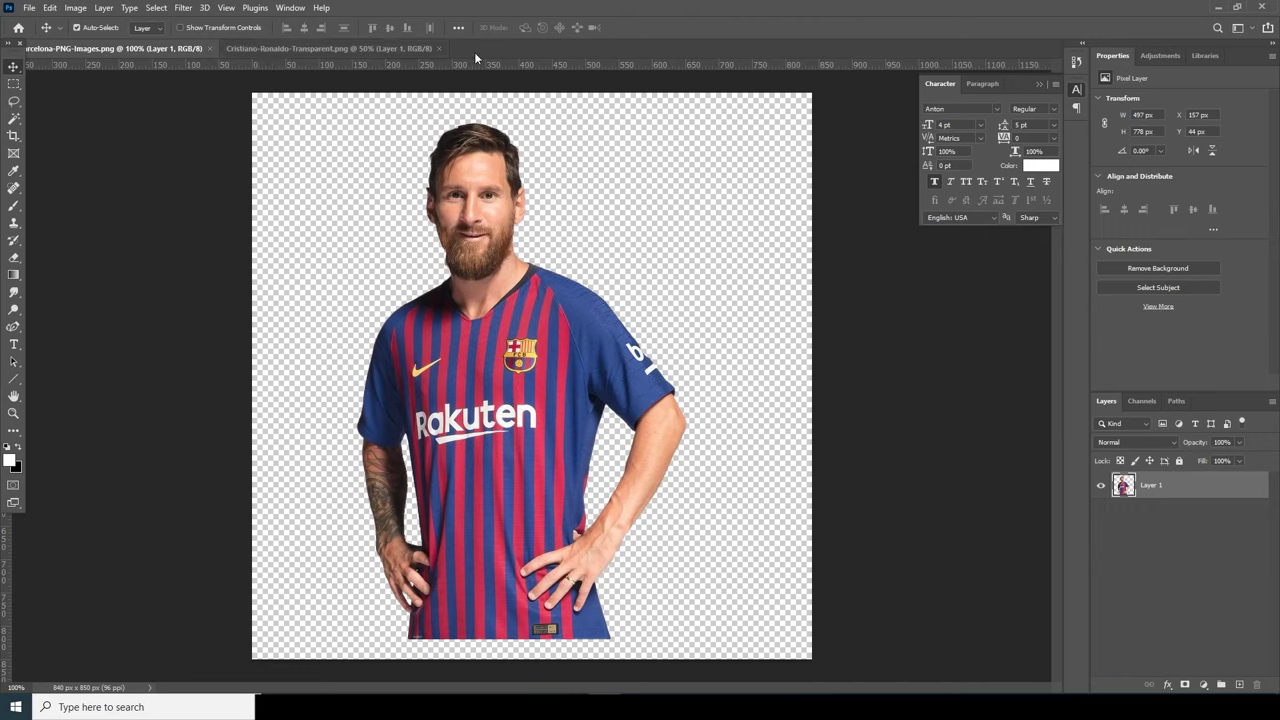
# Create a 1080 × 1350 px document at 300 pixels/inch in 16-bit RGB Color with a white background
pyautogui.click(29, 8)
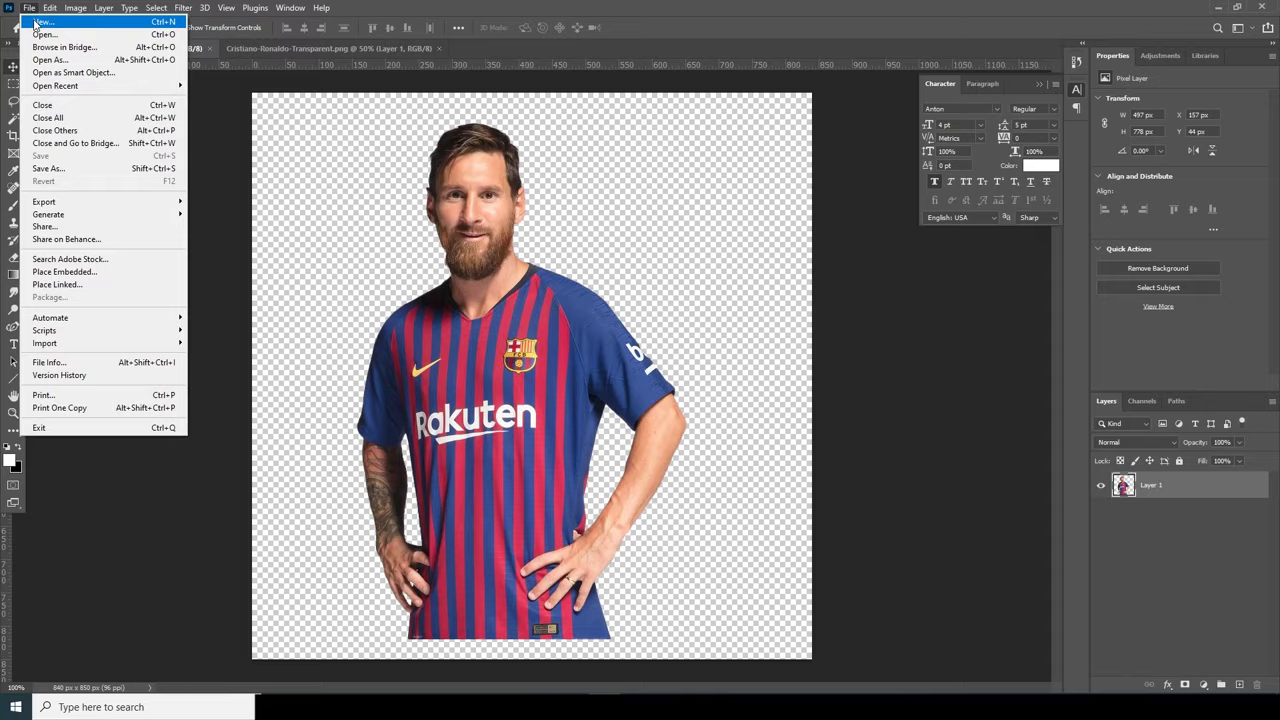
pyautogui.click(37, 21)
pyautogui.click(420, 240)
pyautogui.moveTo(802, 246); pyautogui.dragTo(724, 248)
pyautogui.moveTo(798, 290); pyautogui.dragTo(666, 292)
pyautogui.click(911, 255)
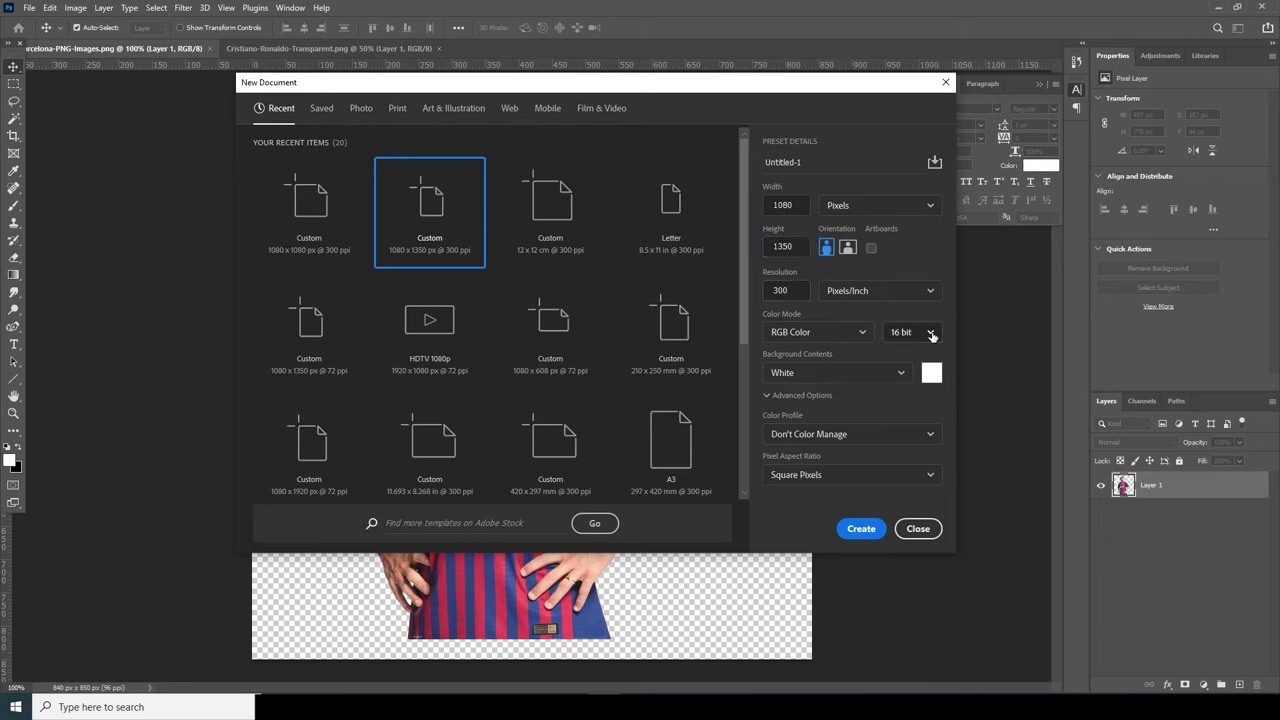
pyautogui.click(932, 333)
pyautogui.click(901, 379)
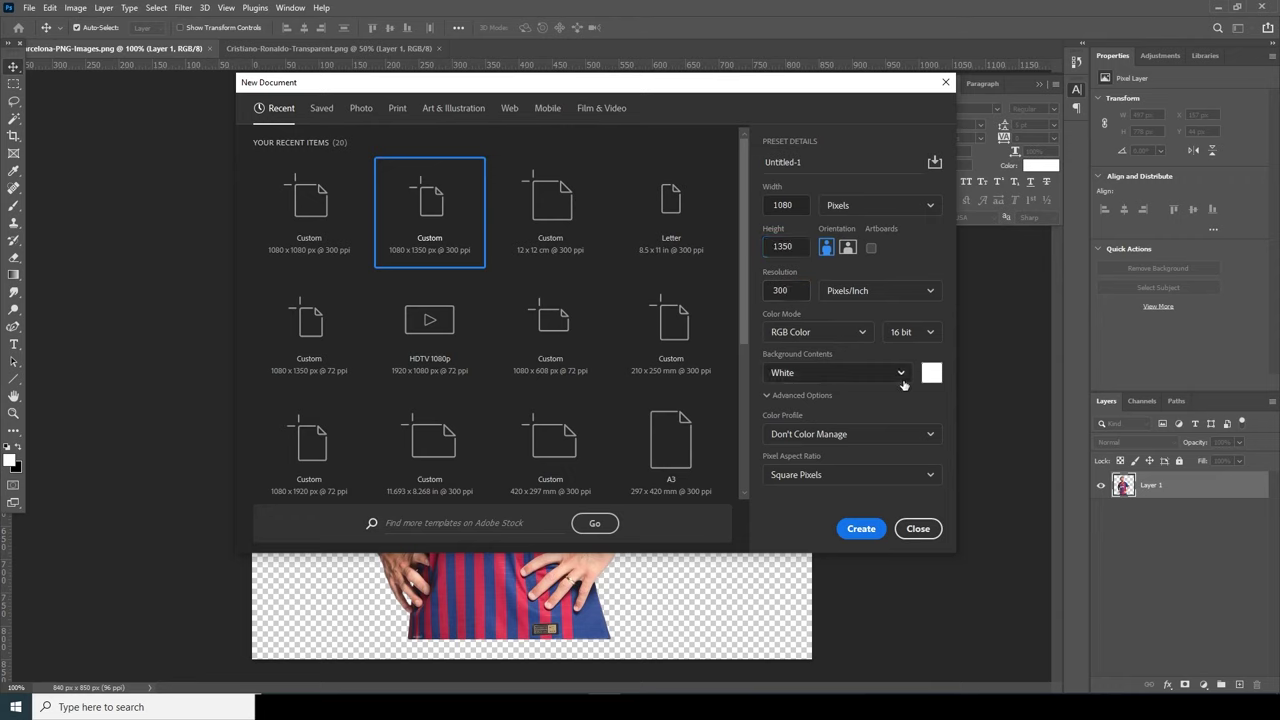
pyautogui.click(862, 530)
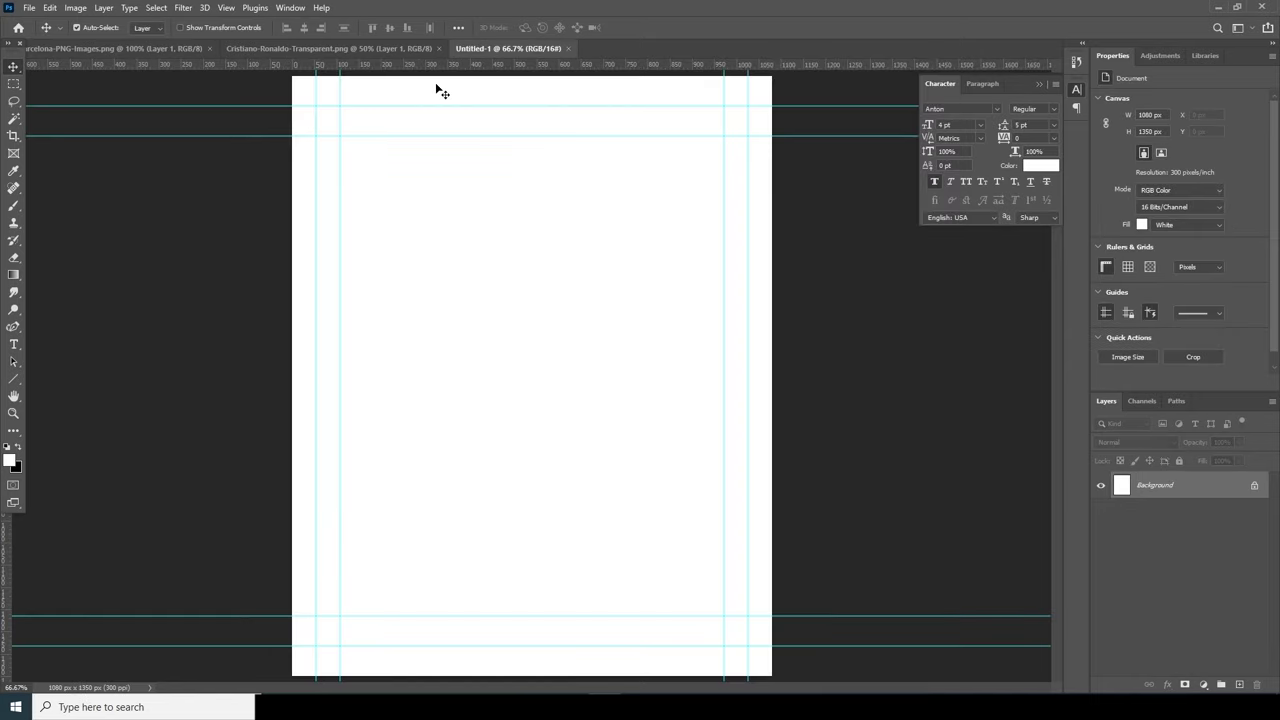
# Copy the Ronaldo cutout and the Messi cutout from their open files into the new document, with Messi above
pyautogui.click(343, 47)
pyautogui.moveTo(610, 345); pyautogui.dragTo(583, 285)
pyautogui.click(622, 272)
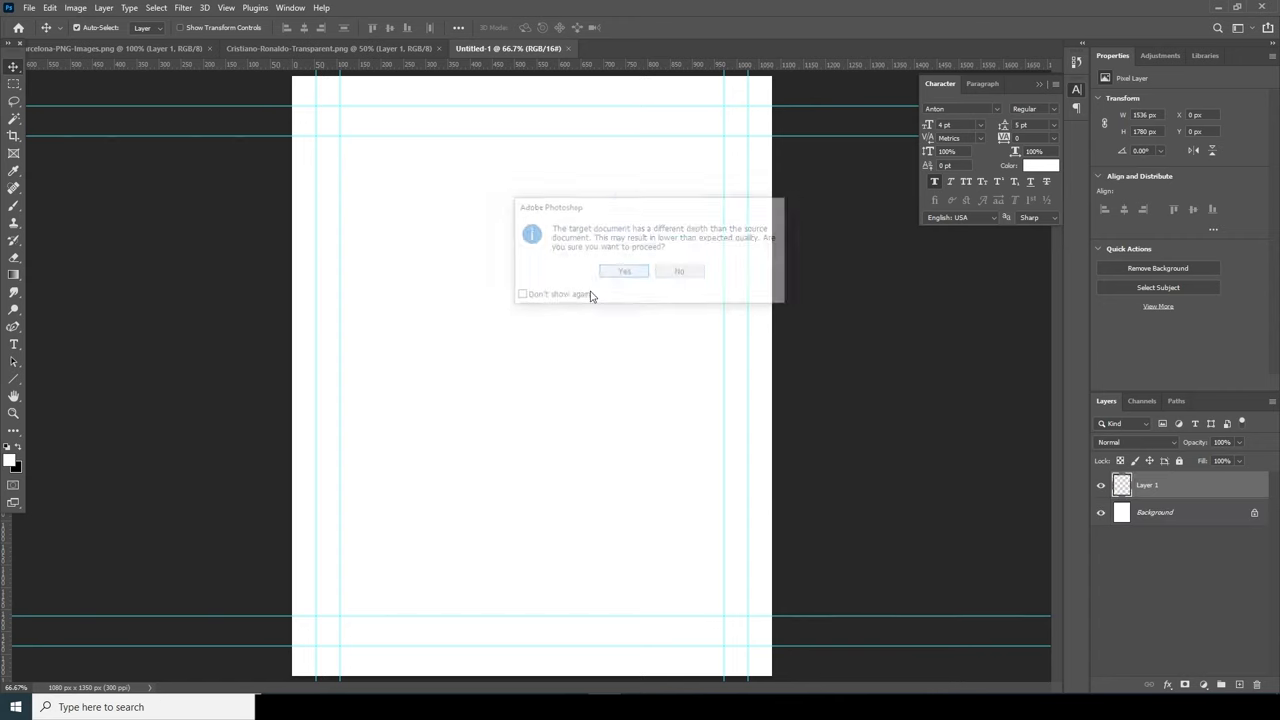
pyautogui.click(140, 48)
pyautogui.moveTo(520, 170); pyautogui.dragTo(537, 50)
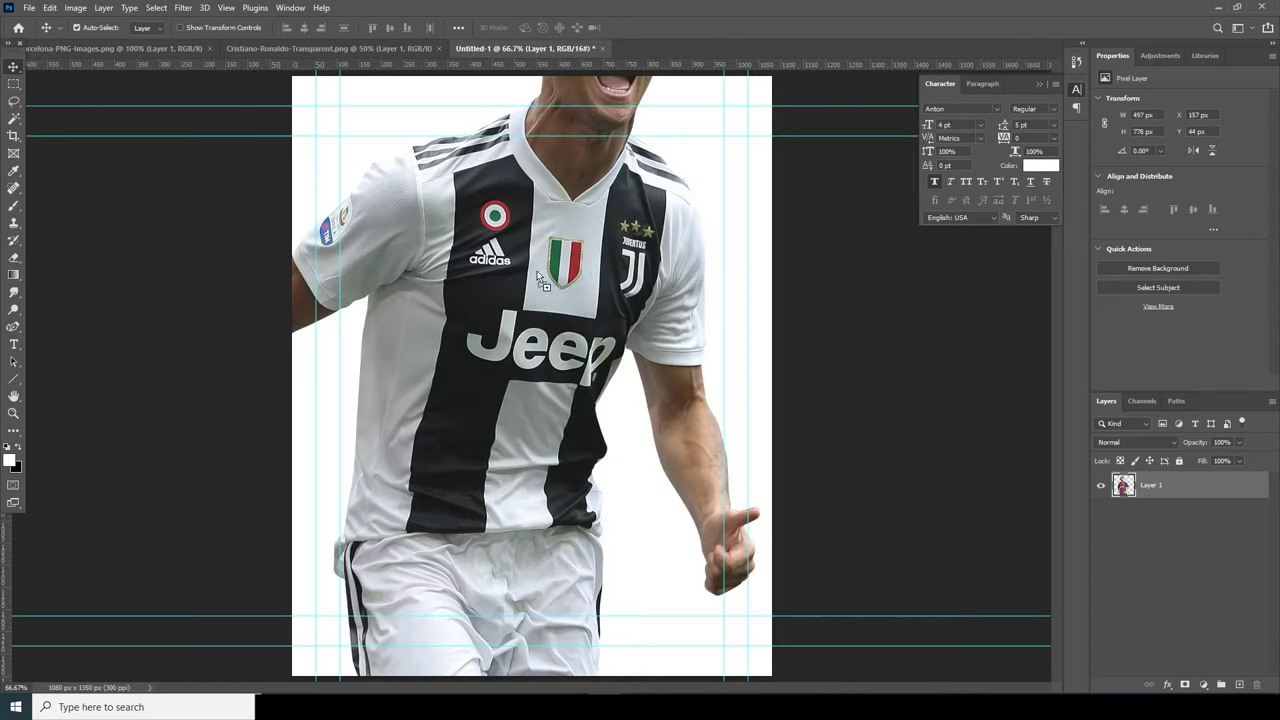
pyautogui.moveTo(538, 272); pyautogui.dragTo(540, 274)
pyautogui.click(622, 272)
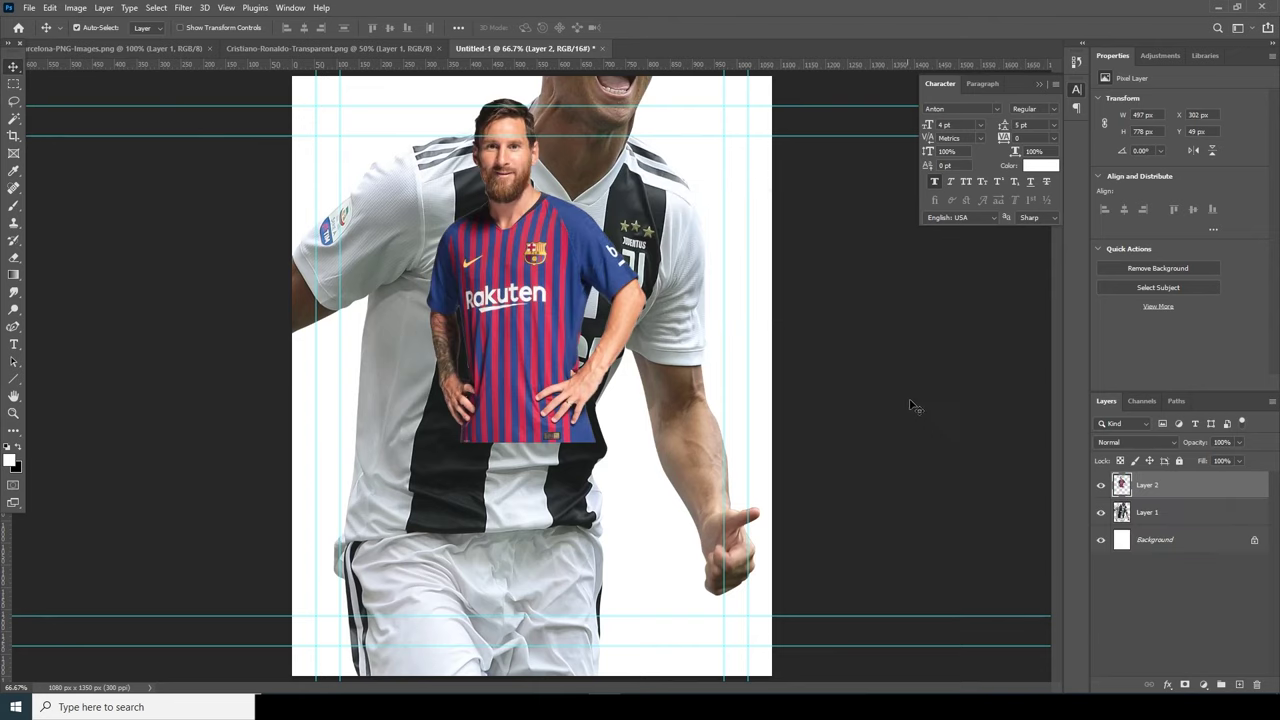
# Convert both player layers, Layer 2 and Layer 1, to smart objects
pyautogui.rightClick(1182, 490)
pyautogui.click(1058, 314)
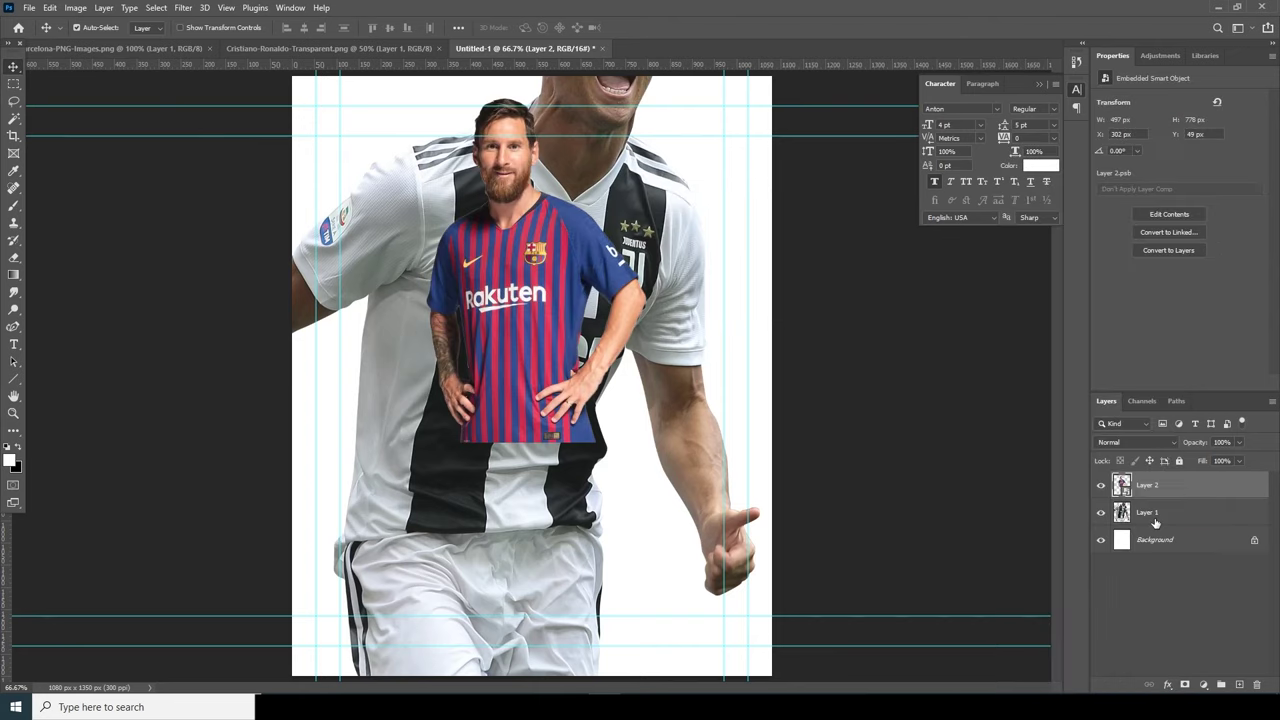
pyautogui.rightClick(1158, 512)
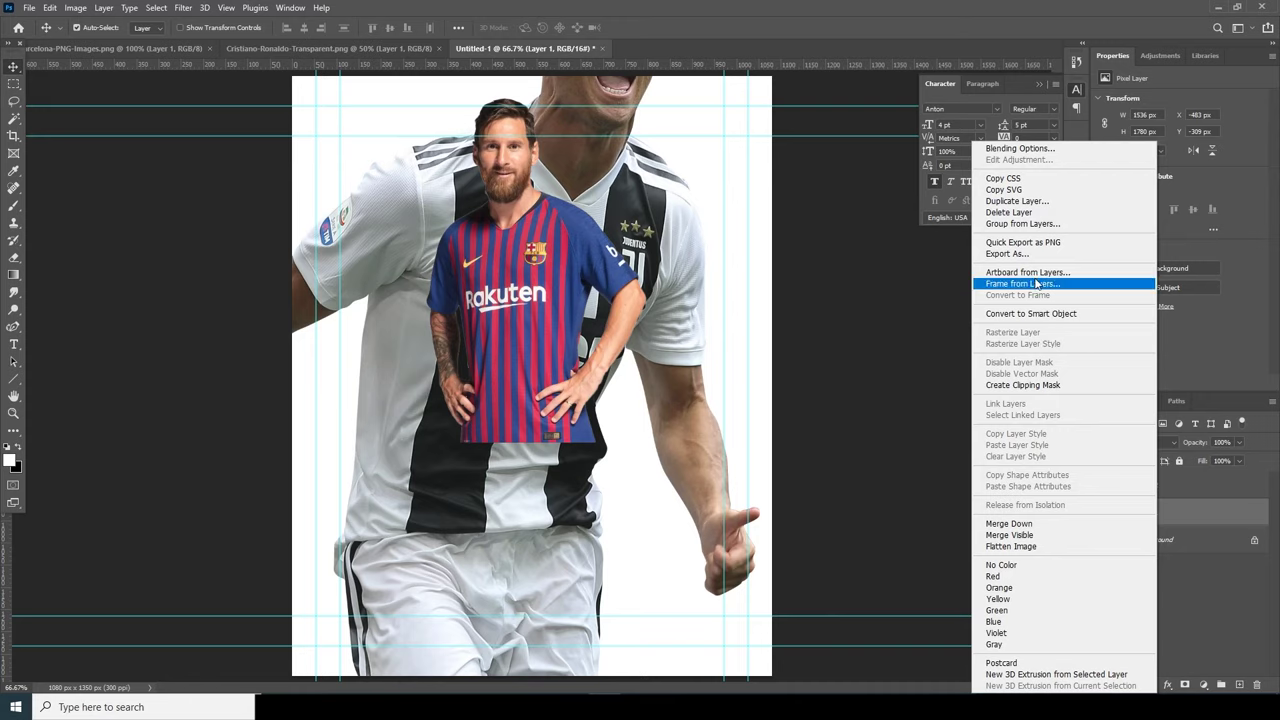
pyautogui.click(1019, 314)
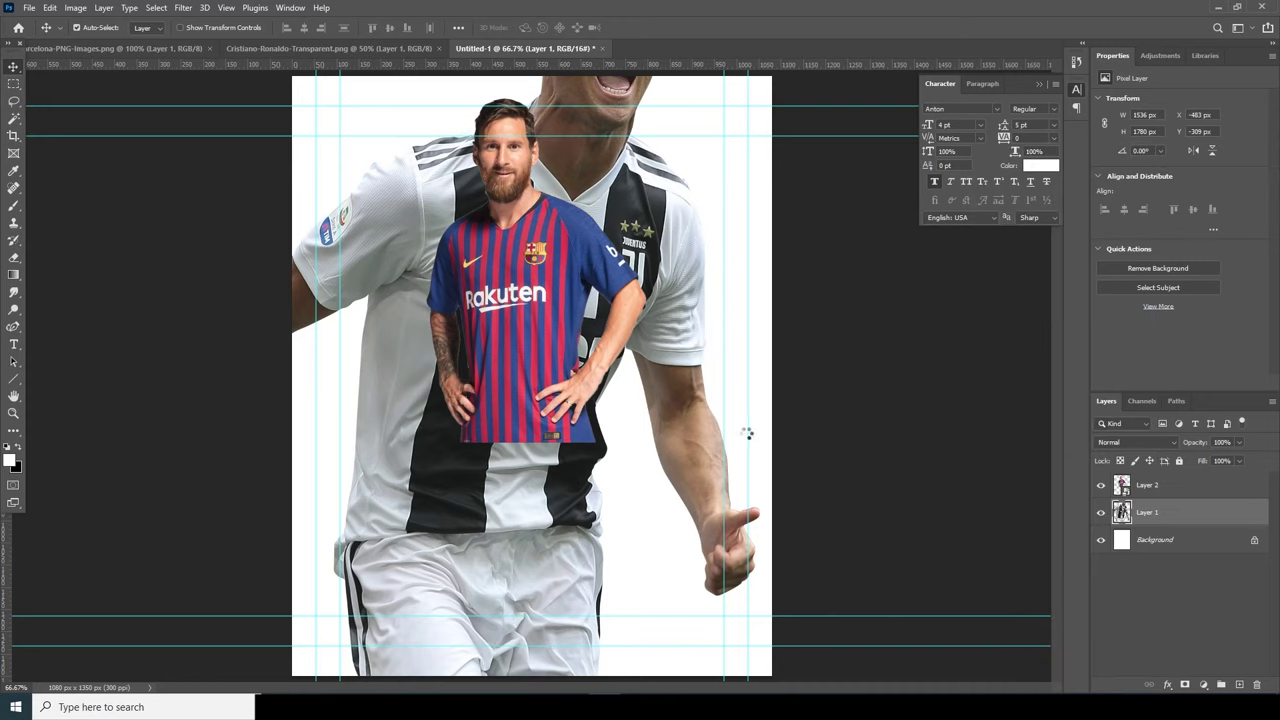
# Scale the Ronaldo layer down to about 65% and place it in the upper part of the canvas within the guides
pyautogui.hotkey('ctrl', '-')
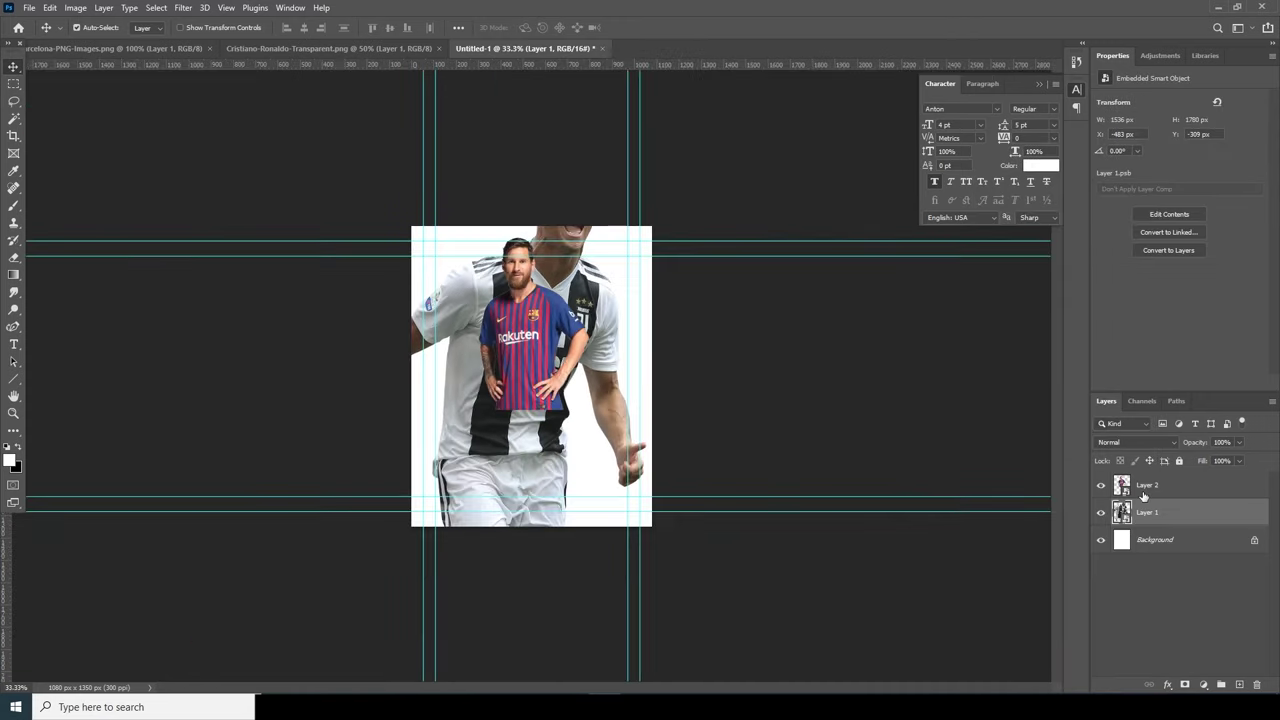
pyautogui.hotkey('ctrl', 't')
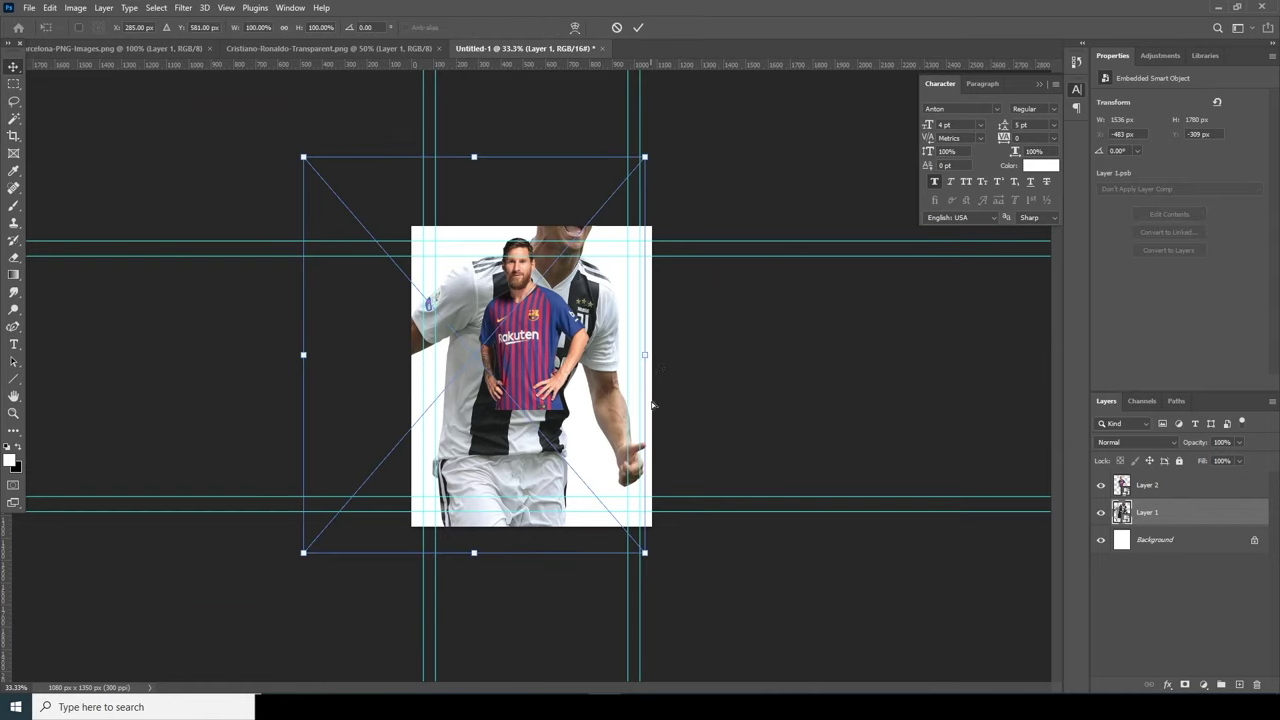
pyautogui.moveTo(646, 156); pyautogui.dragTo(624, 230)
pyautogui.moveTo(578, 301); pyautogui.dragTo(611, 337)
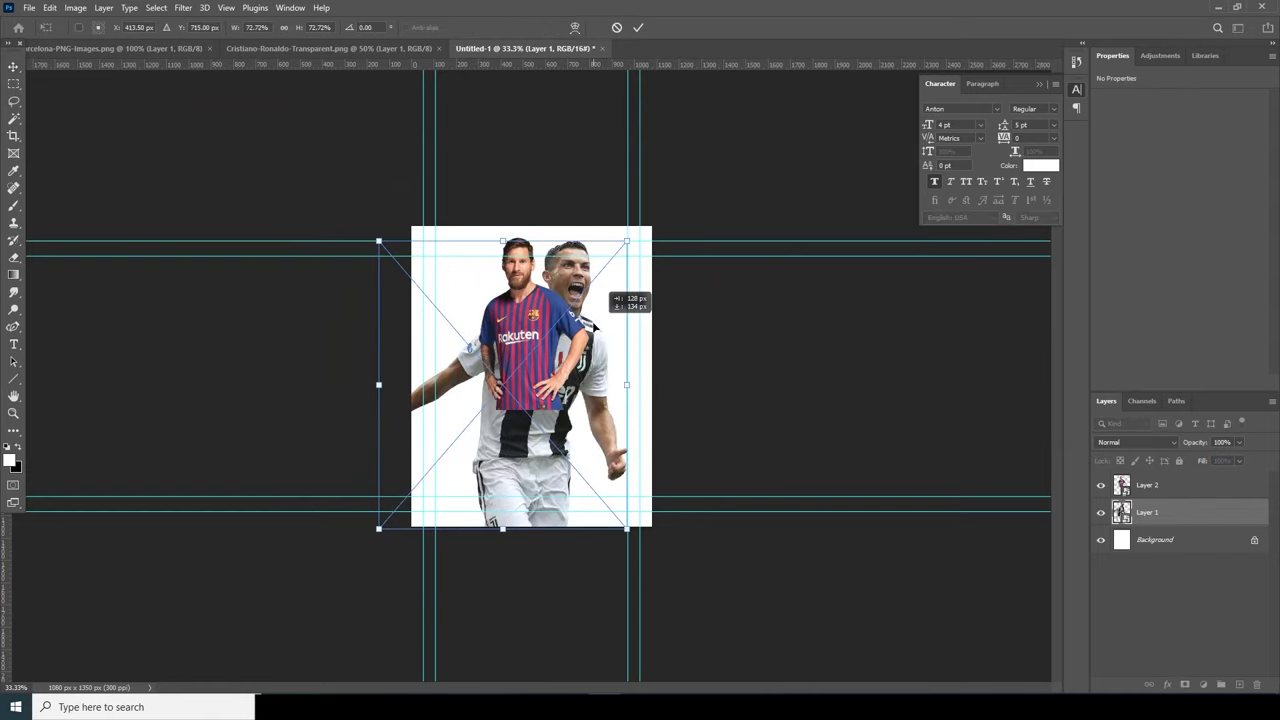
pyautogui.moveTo(627, 241); pyautogui.dragTo(626, 242)
pyautogui.moveTo(598, 323); pyautogui.dragTo(611, 314)
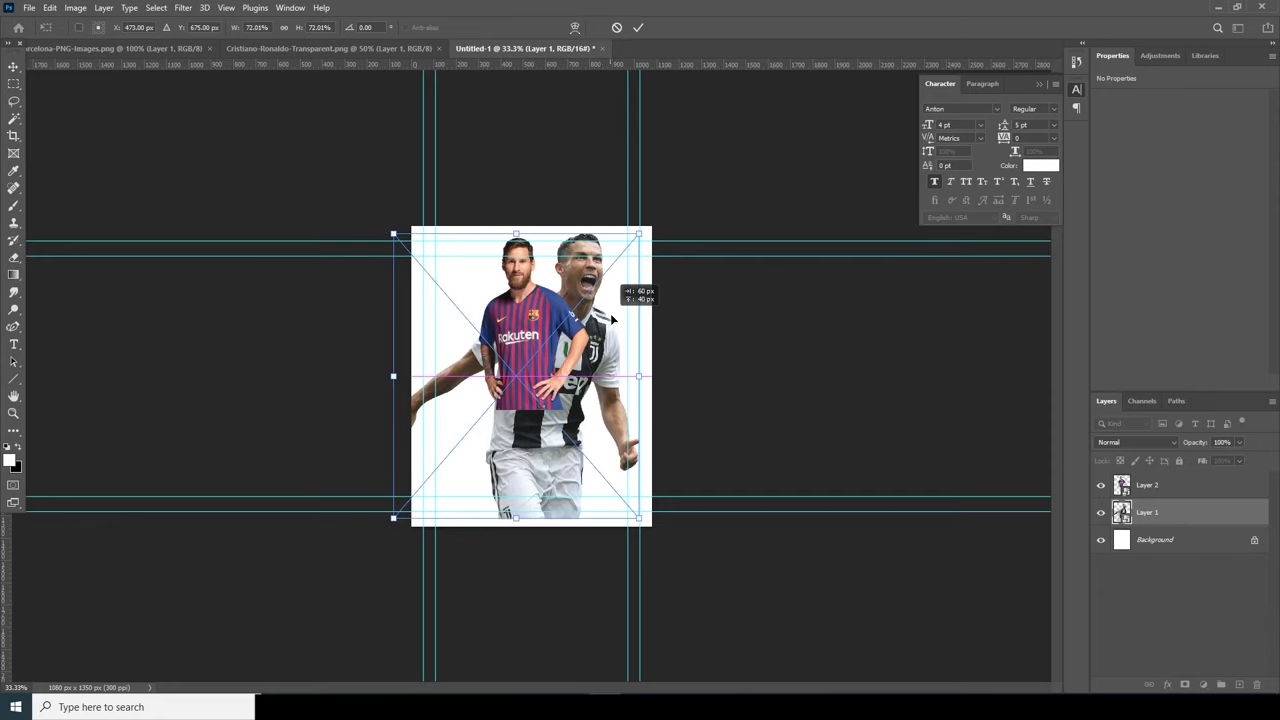
pyautogui.moveTo(639, 236); pyautogui.dragTo(629, 250)
pyautogui.moveTo(599, 327); pyautogui.dragTo(591, 320)
pyautogui.press('Return')
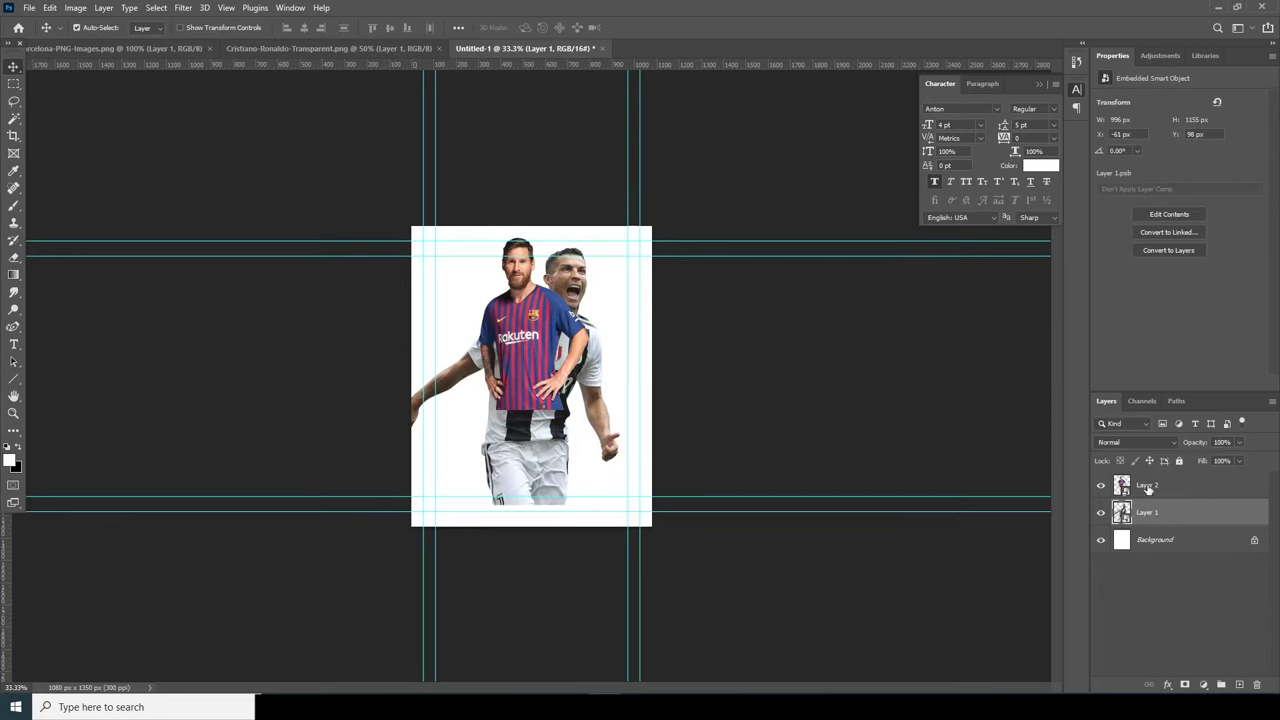
# Enlarge the Messi layer by nearly half and centre it in front of Ronaldo with its cut-off waist on the canvas's lower edge
pyautogui.click(1134, 490)
pyautogui.hotkey('ctrl', 't')
pyautogui.moveTo(589, 234); pyautogui.dragTo(595, 212)
pyautogui.moveTo(548, 295); pyautogui.dragTo(548, 380)
pyautogui.moveTo(592, 305); pyautogui.dragTo(612, 275)
pyautogui.moveTo(560, 371); pyautogui.dragTo(560, 368)
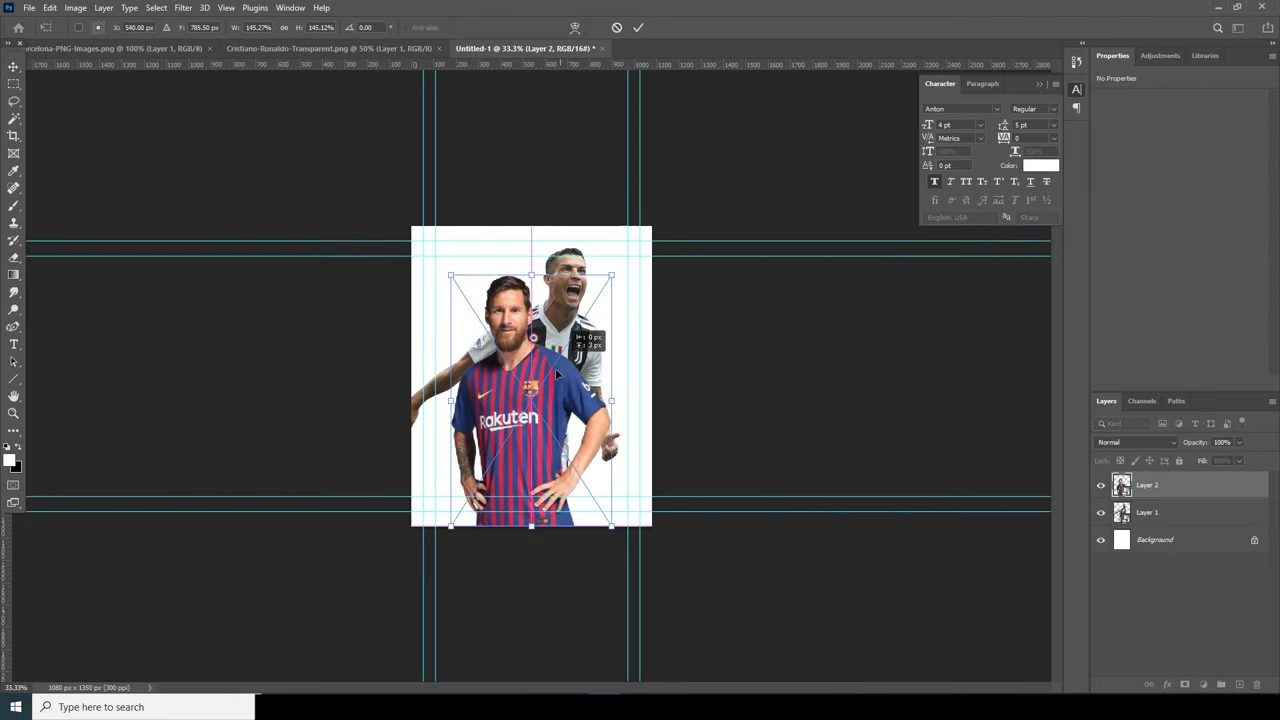
pyautogui.moveTo(613, 272); pyautogui.dragTo(615, 270)
pyautogui.moveTo(543, 406); pyautogui.dragTo(543, 408)
pyautogui.press('Return')
# Shift the Ronaldo layer about 50 px to the right and group it with the Messi layer
pyautogui.hotkey('ctrl', '+')
pyautogui.hotkey('ctrl', '+')
pyautogui.click(638, 348)
pyautogui.hotkey('ctrl', 't')
pyautogui.moveTo(620, 387); pyautogui.dragTo(643, 387)
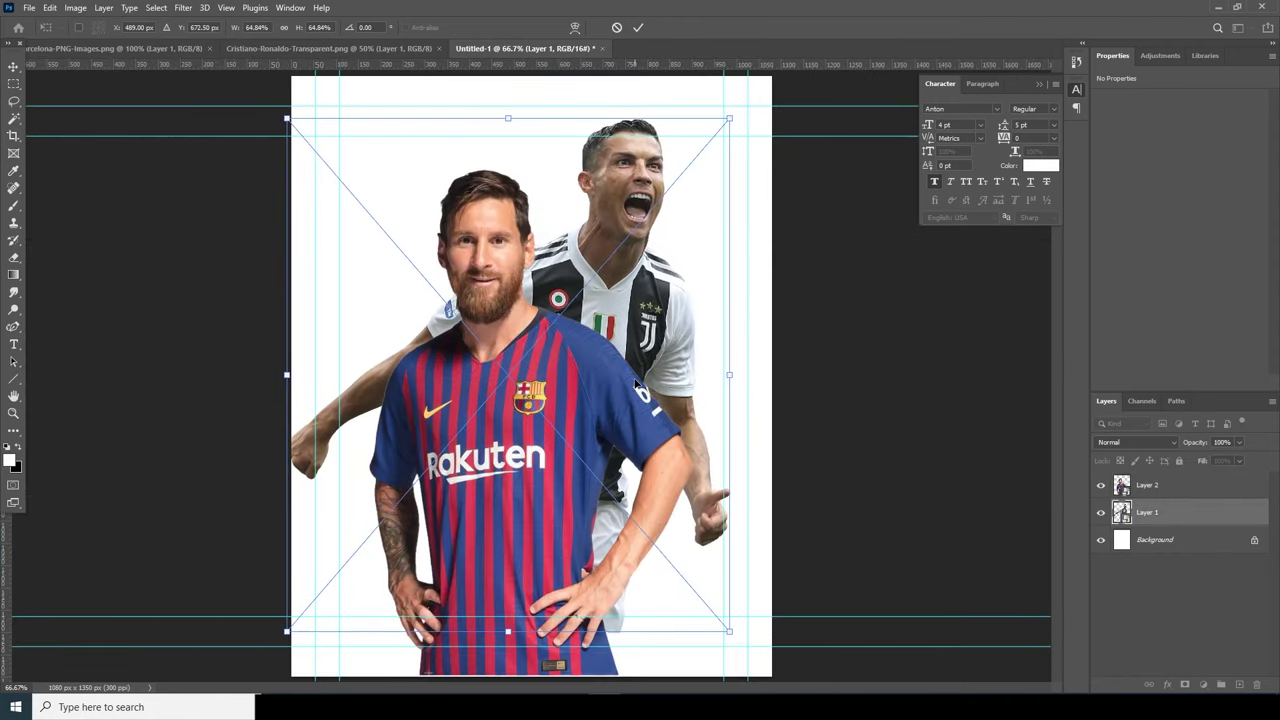
pyautogui.press('Return')
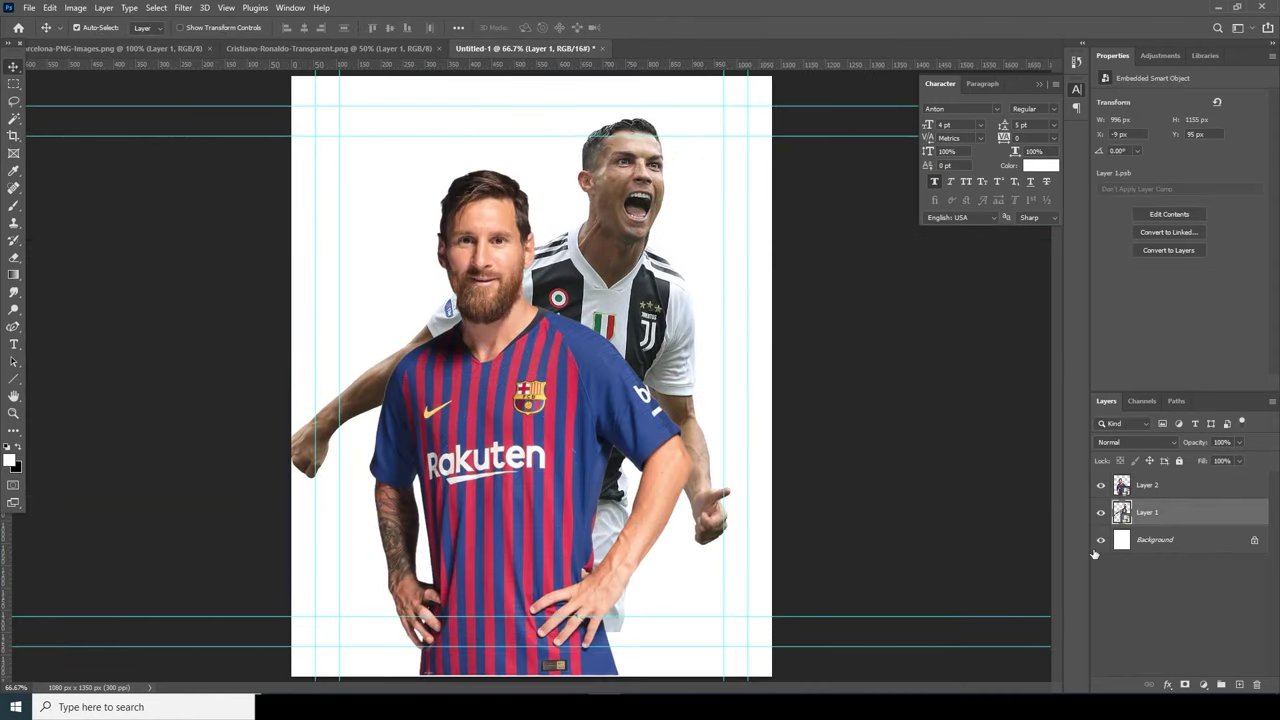
pyautogui.keyDown('shift'); pyautogui.click(1151, 487); pyautogui.keyUp('shift')
pyautogui.hotkey('ctrl', 'g')
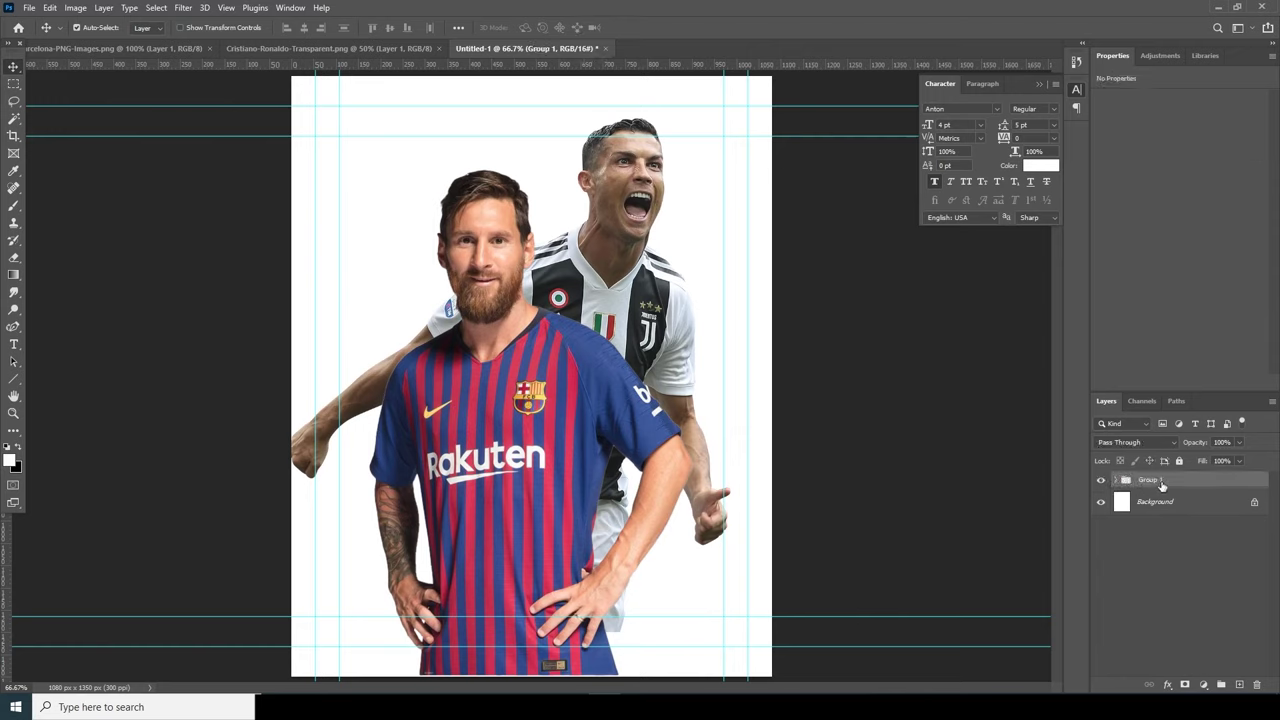
# Add a dark grey #222222 Solid Color fill layer between the Background layer and the player group
pyautogui.click(1158, 501)
pyautogui.click(1205, 686)
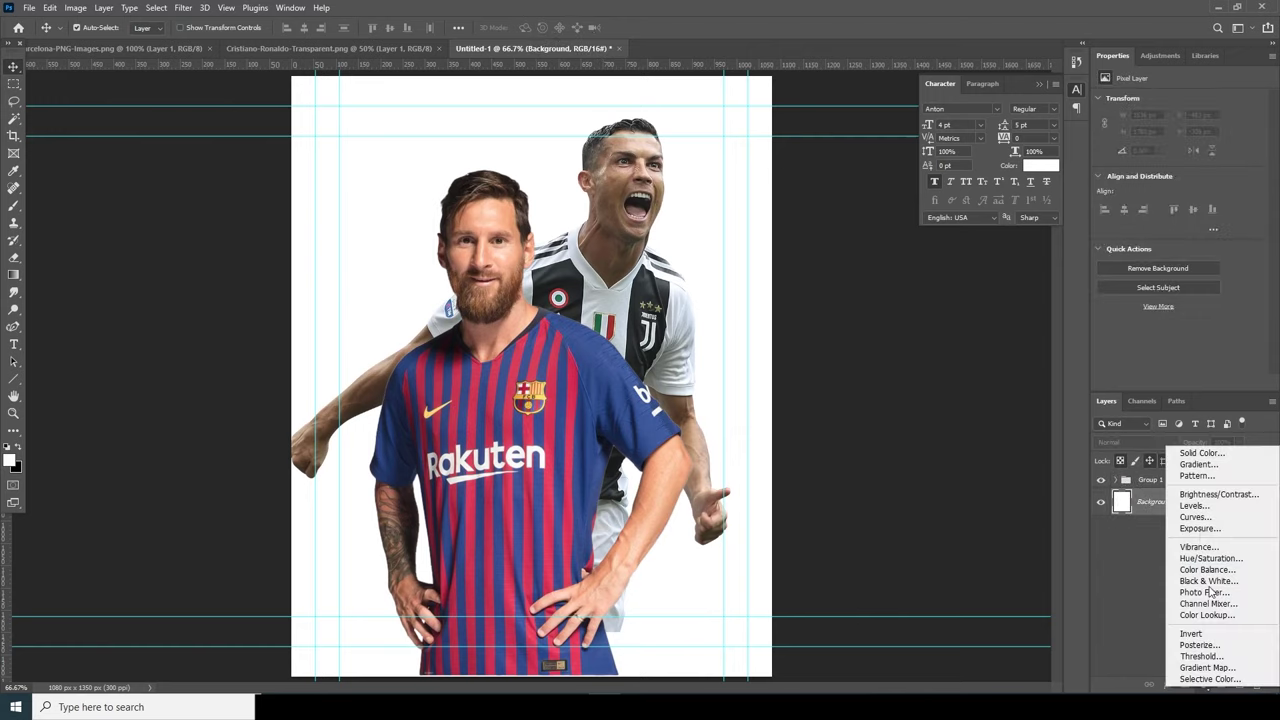
pyautogui.click(1200, 453)
pyautogui.click(763, 428)
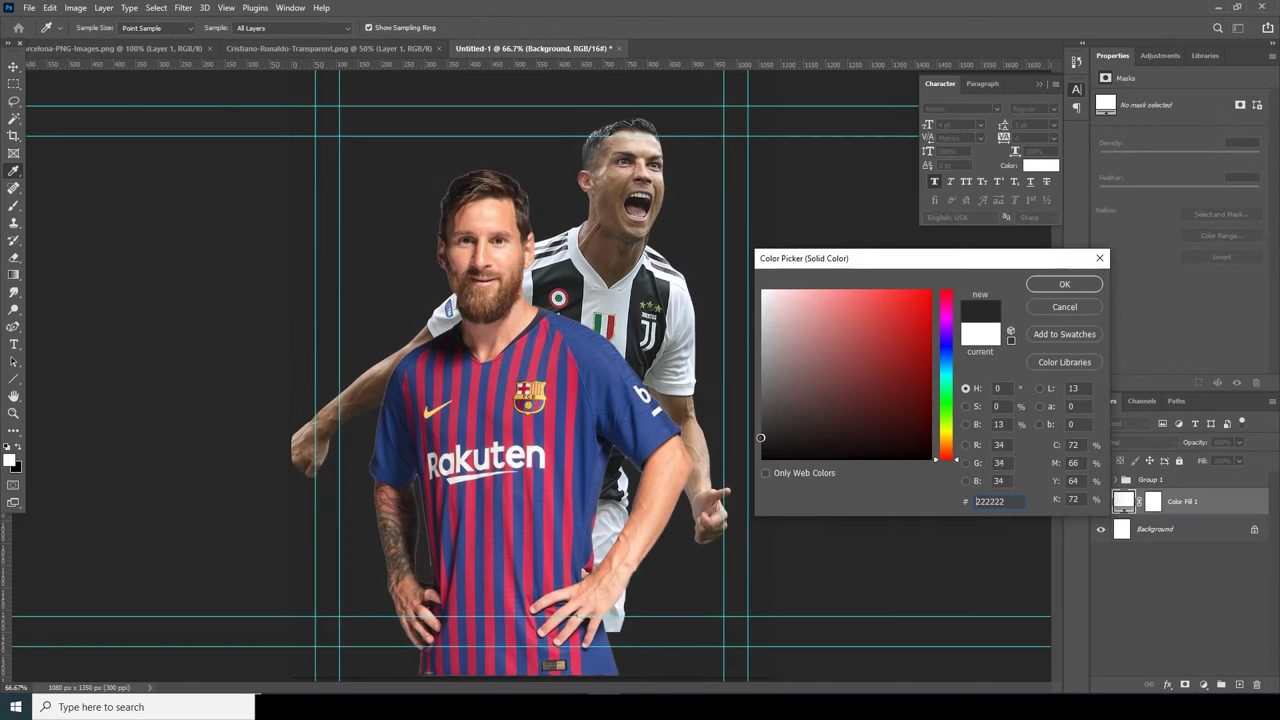
pyautogui.click(1063, 285)
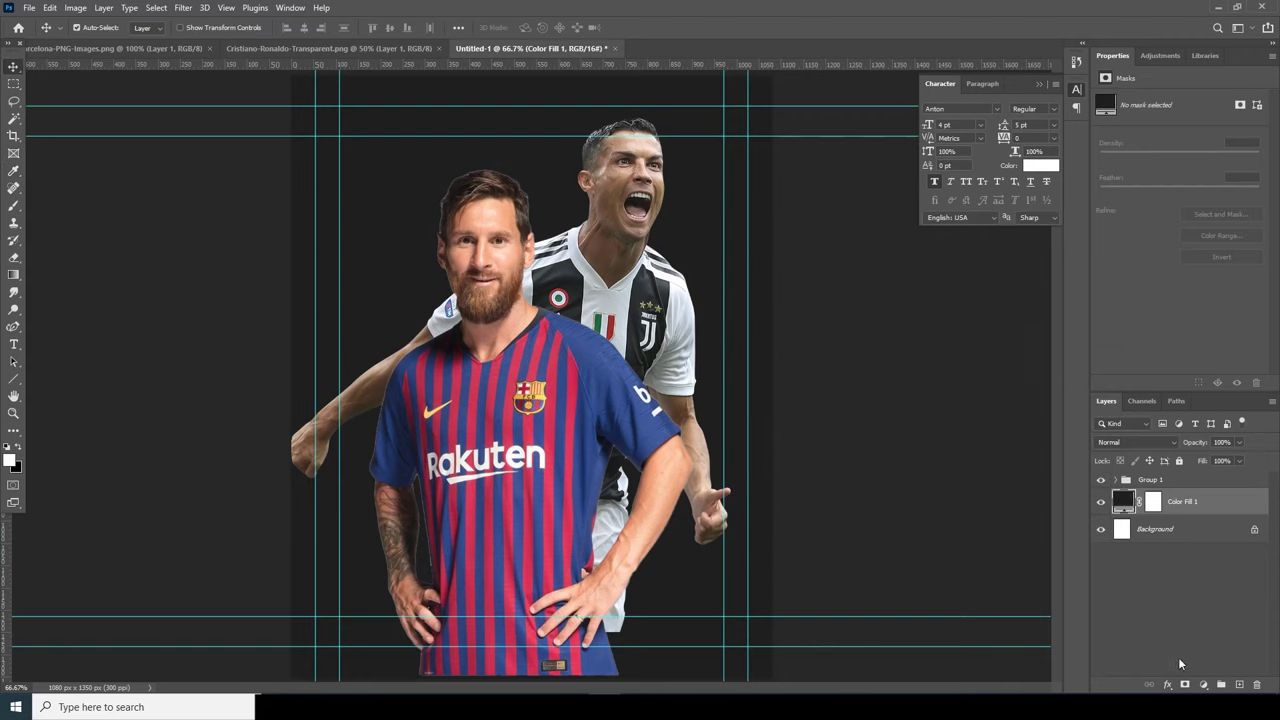
# Add an empty layer above the colour fill and choose a 675 px Dried Blood Splatters brush
pyautogui.click(1239, 685)
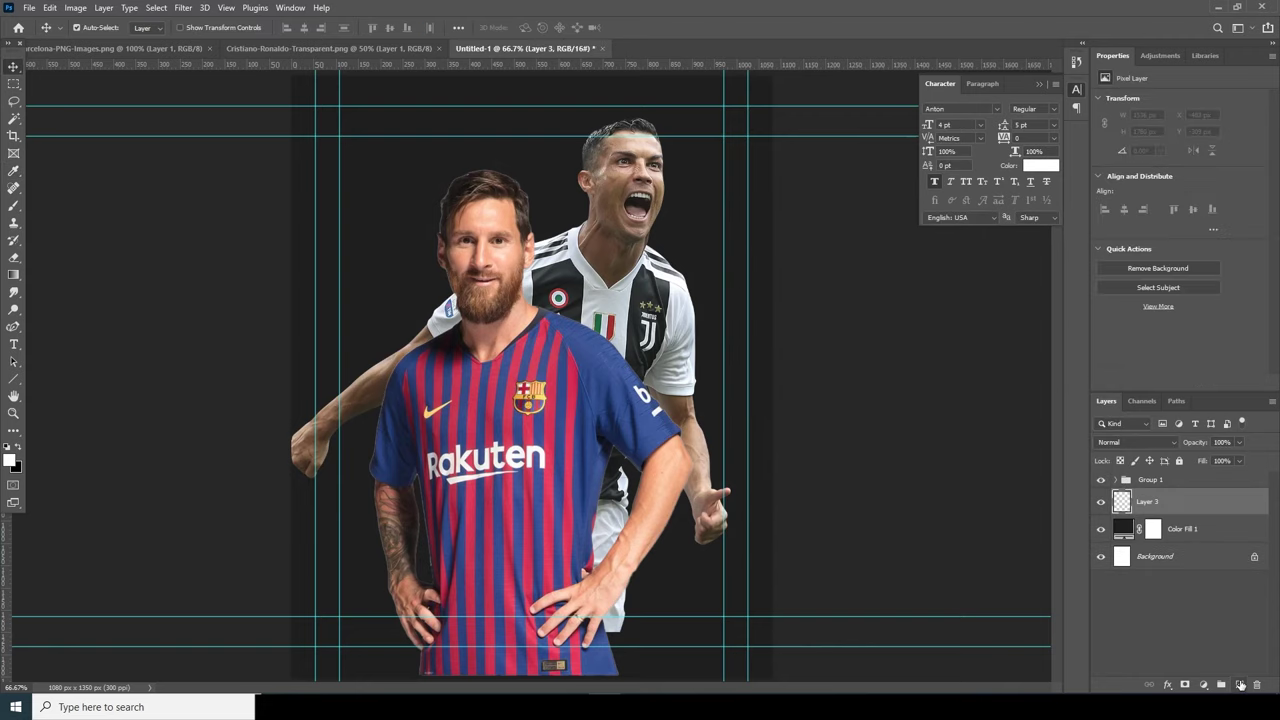
pyautogui.click(14, 204)
pyautogui.click(98, 31)
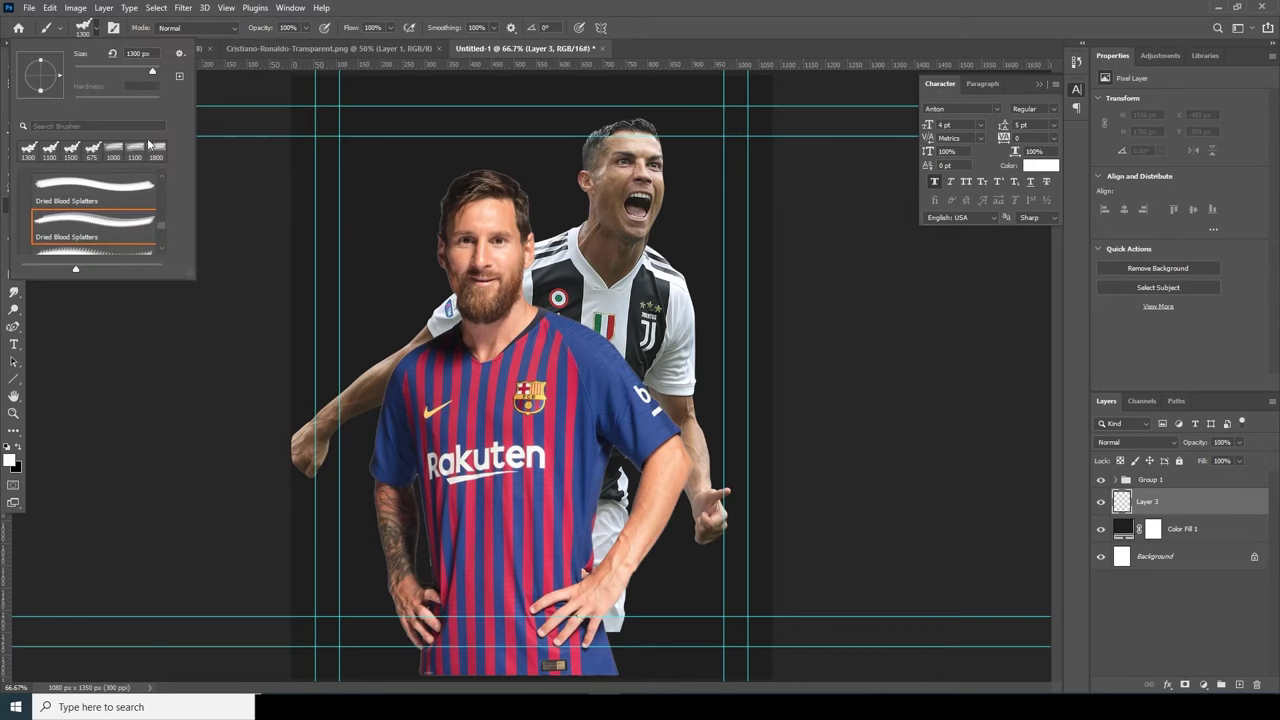
pyautogui.scroll(-2, 157, 229)
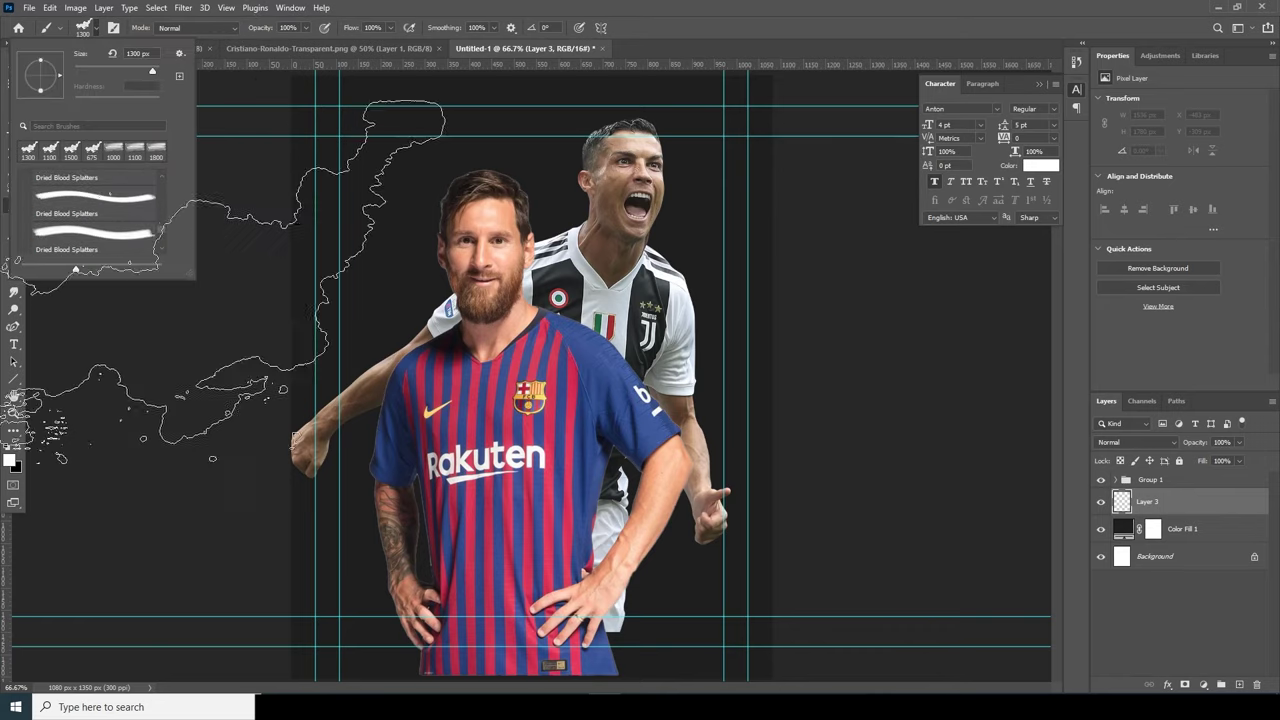
pyautogui.scroll(-1, 161, 224)
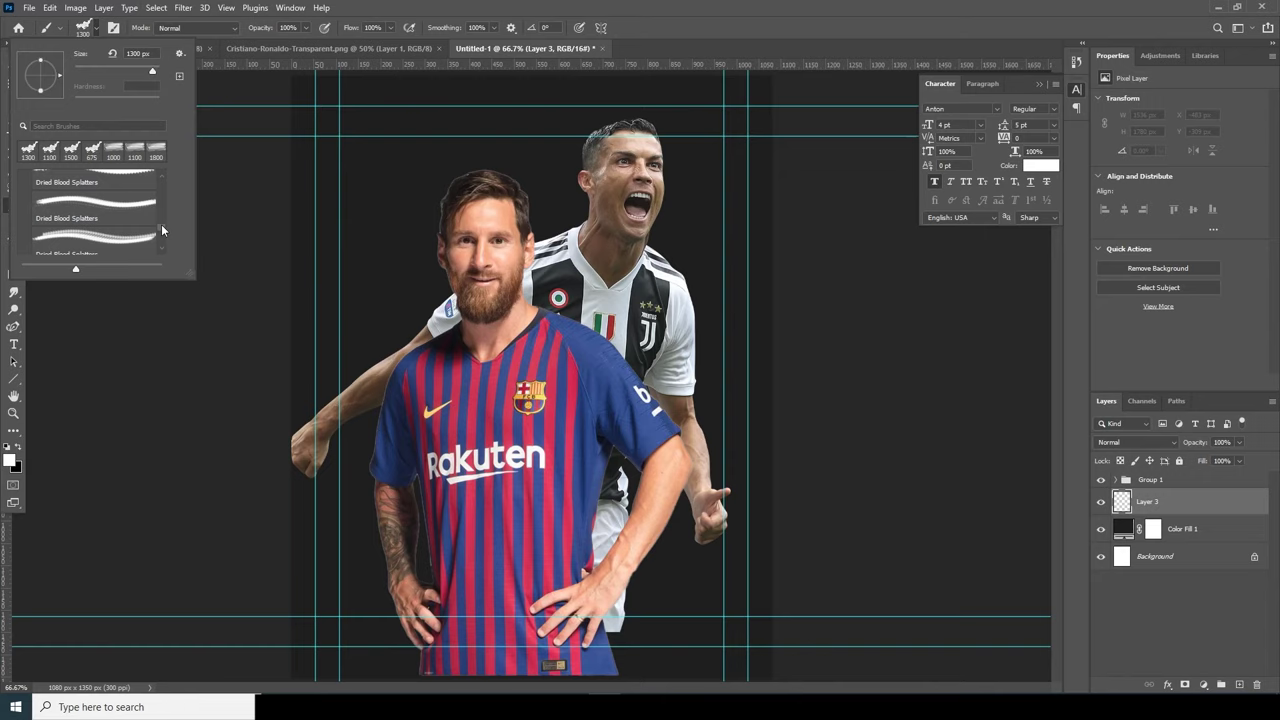
pyautogui.click(126, 224)
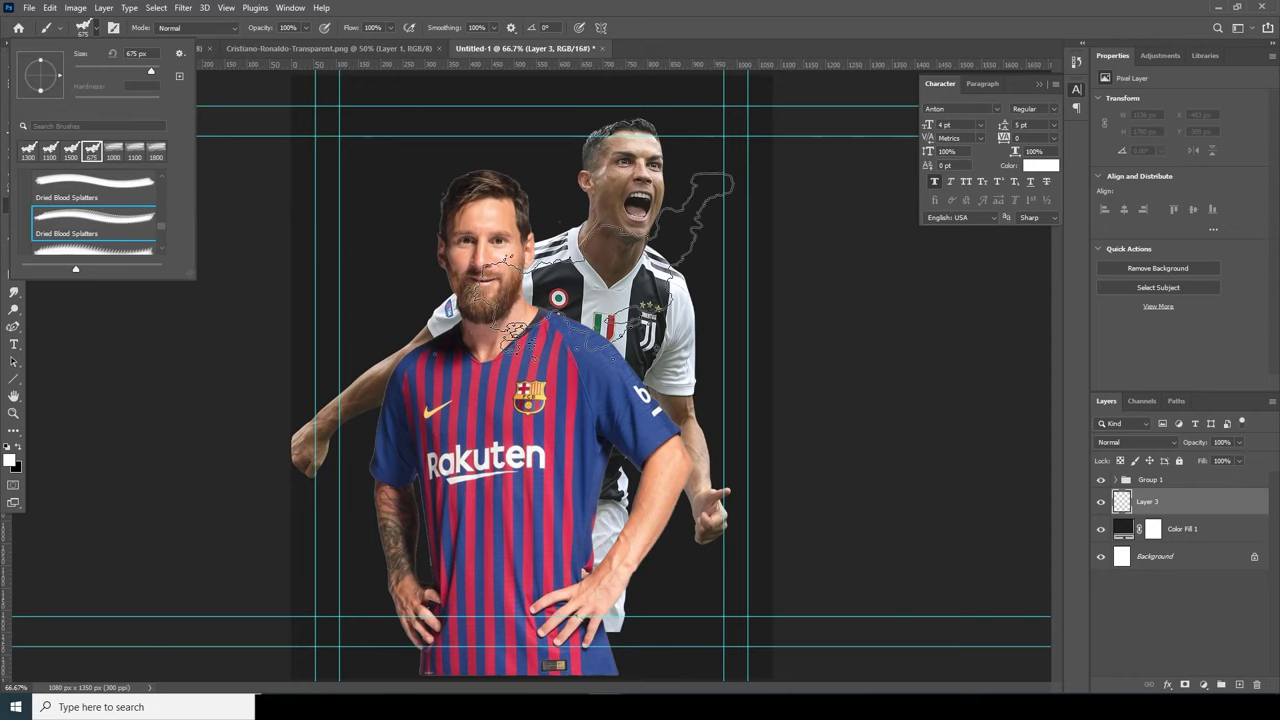
# Set the foreground colour to yellow #ffc000 and stamp one 1100 px splatter behind the players
pyautogui.click(13, 461)
pyautogui.moveTo(948, 446); pyautogui.dragTo(948, 432)
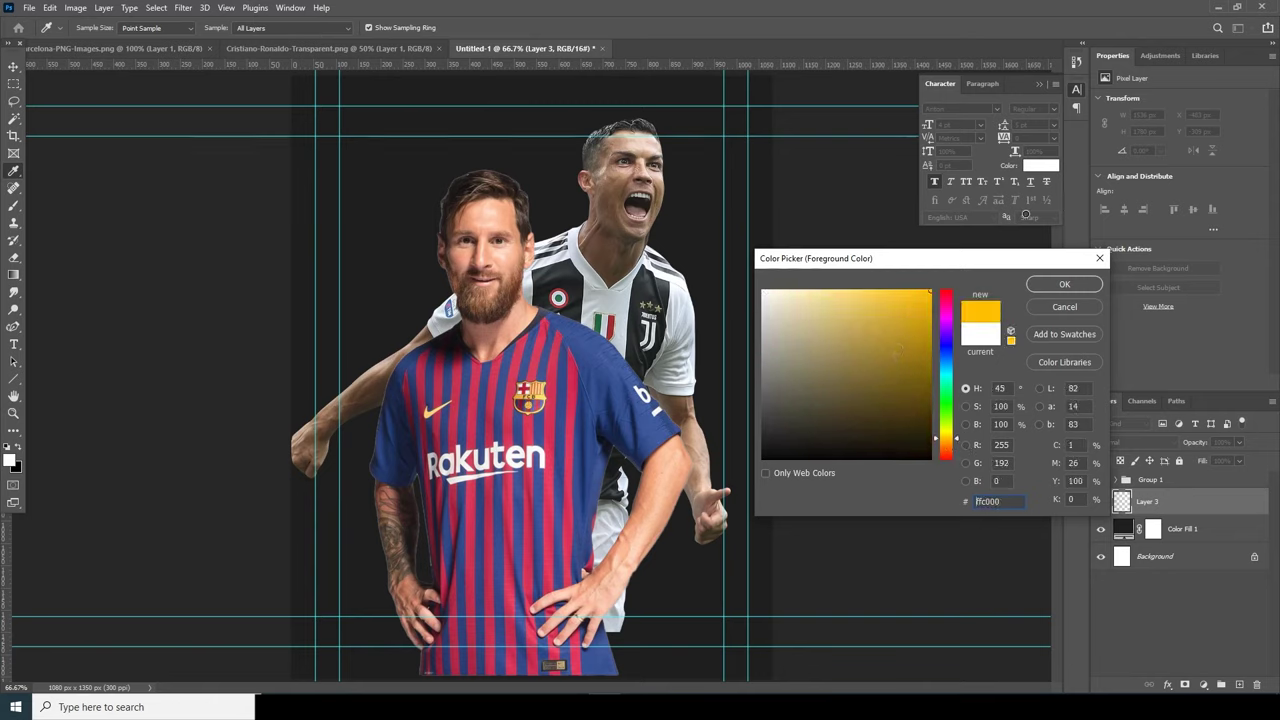
pyautogui.click(1064, 285)
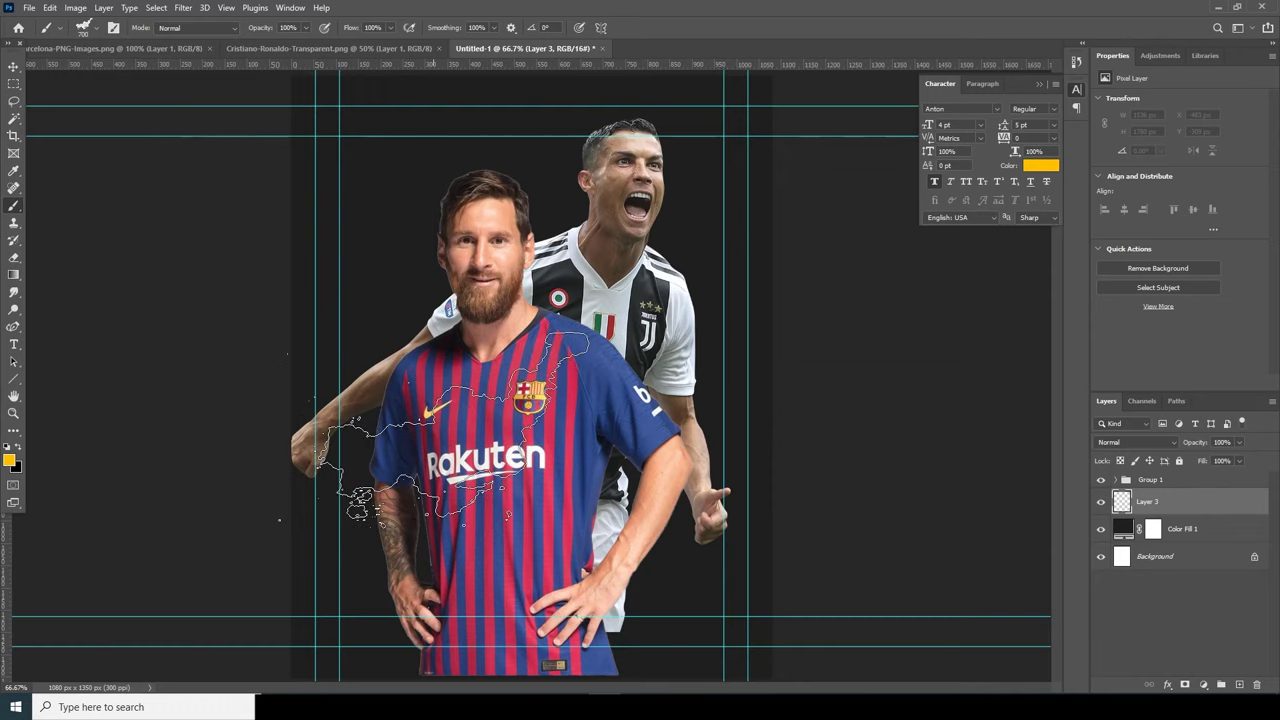
pyautogui.click(492, 285)
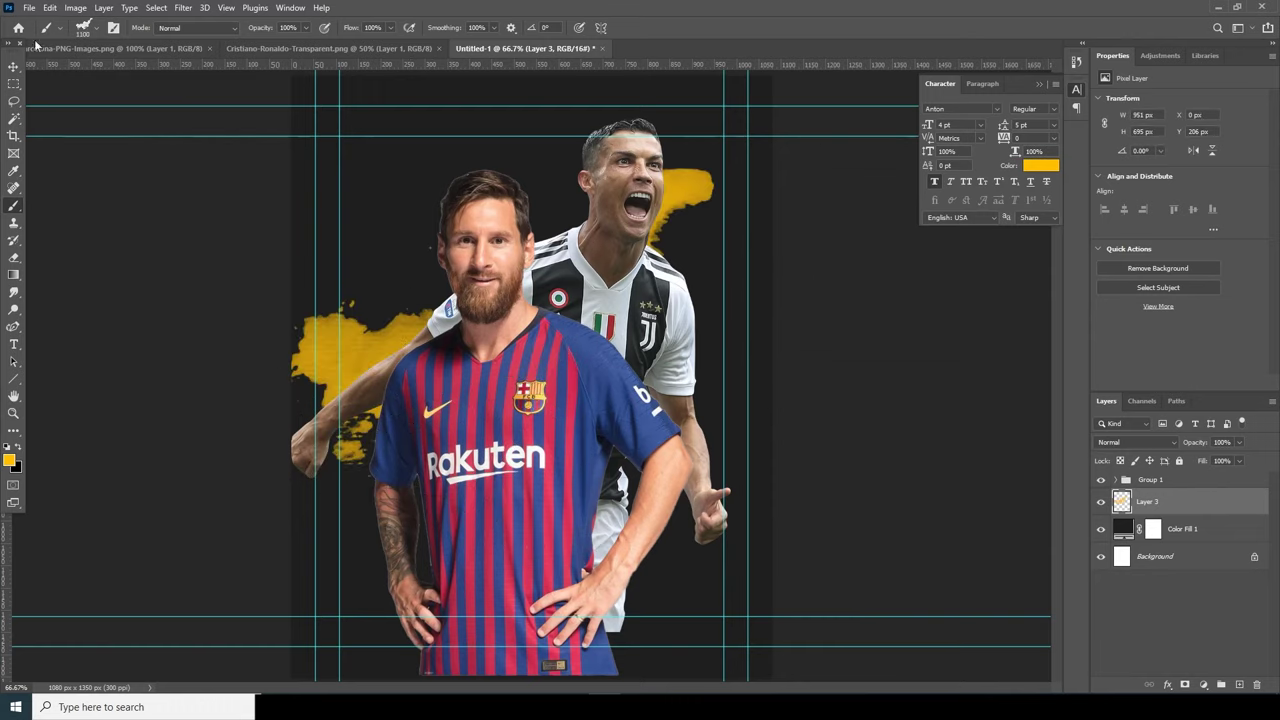
# Rotate the splatter brush to -90° and stamp more yellow splatters behind the players, reducing the brush gradually to 700 px
pyautogui.click(93, 36)
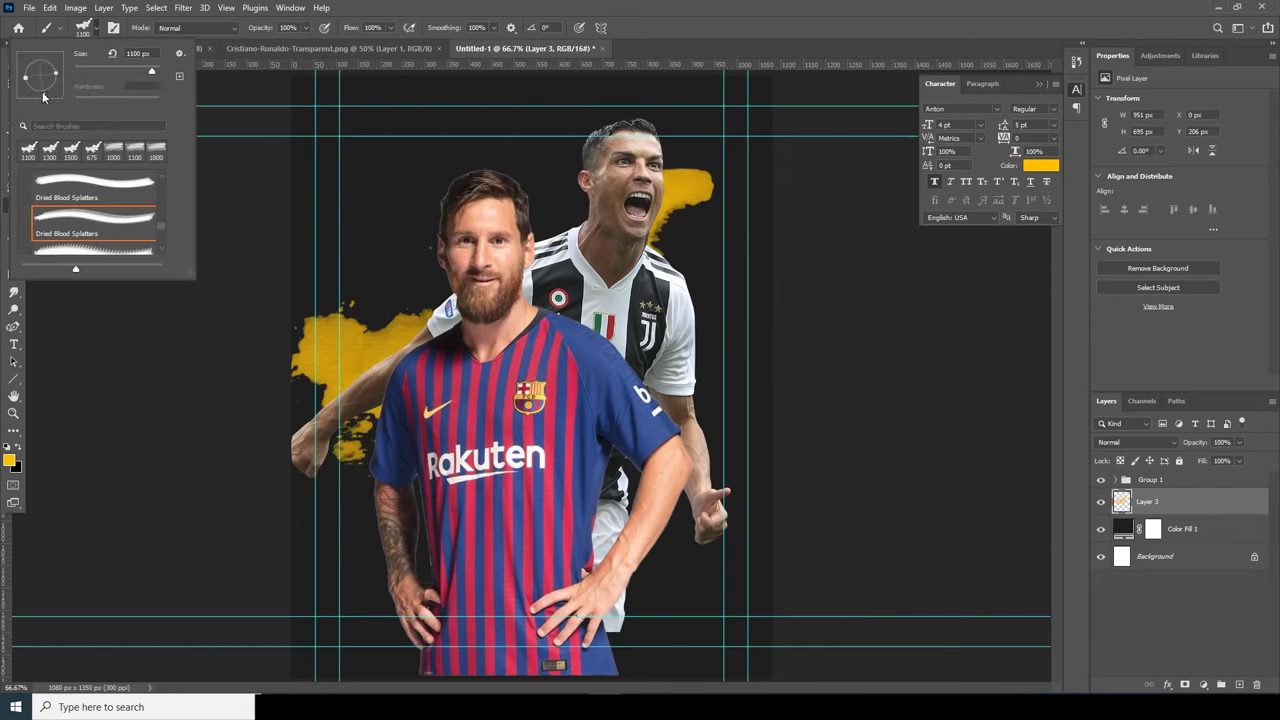
pyautogui.moveTo(43, 97); pyautogui.dragTo(40, 98)
pyautogui.click(347, 305)
pyautogui.press('[')
pyautogui.click(484, 376)
pyautogui.press('[')
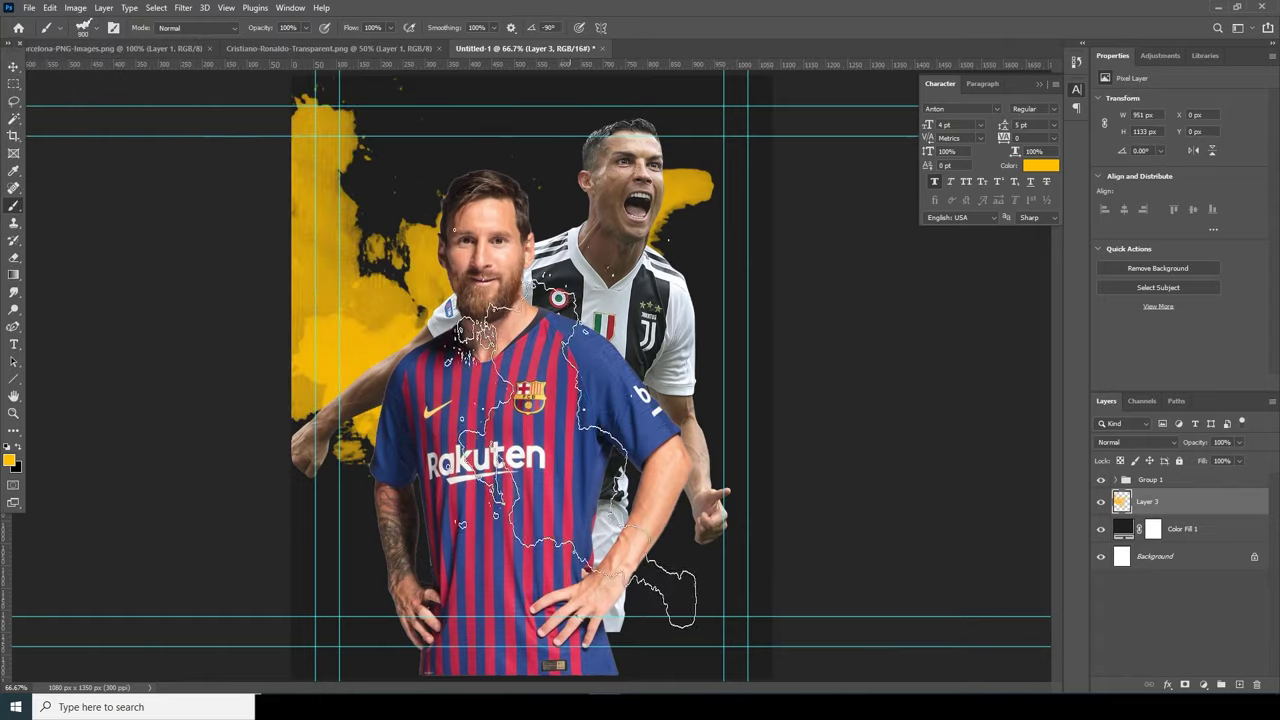
pyautogui.click(560, 335)
pyautogui.press('[')
pyautogui.click(466, 226)
pyautogui.press('[')
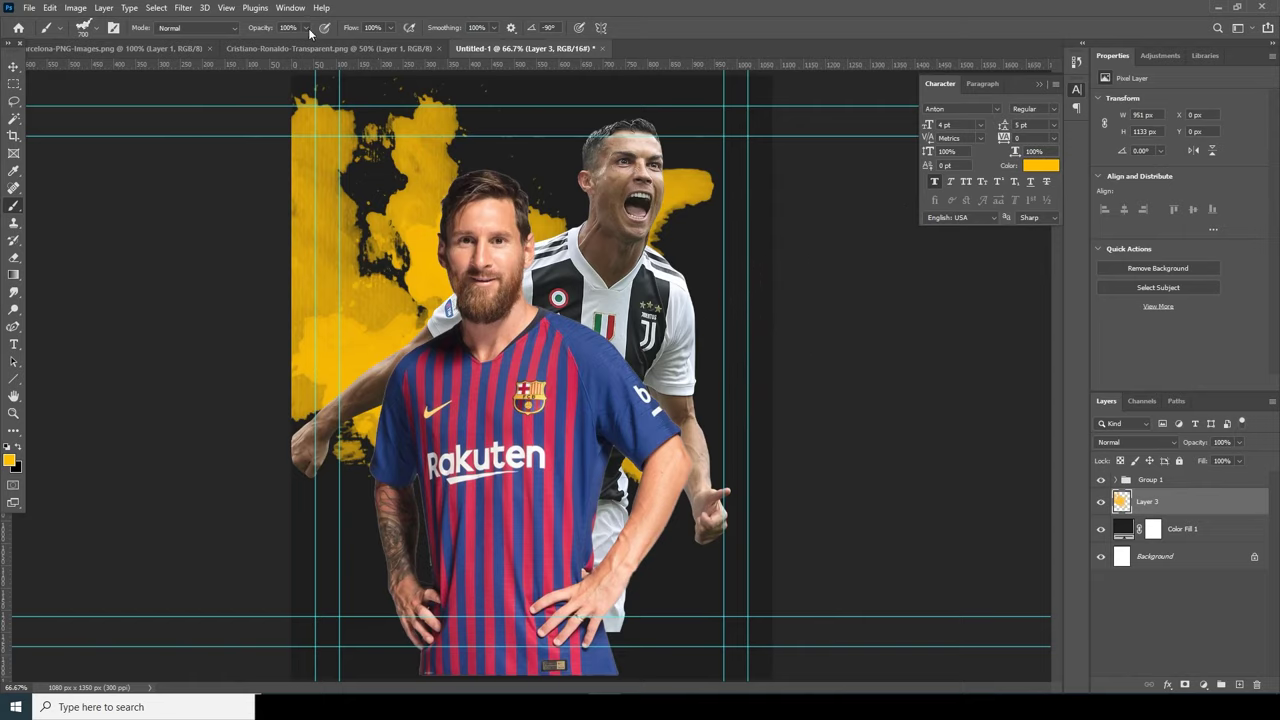
# Lower the brush opacity to 75%, stamp a splatter beside Messi's head, and enlarge the brush to 900 px
pyautogui.click(405, 196)
pyautogui.press(']')
pyautogui.press(']')
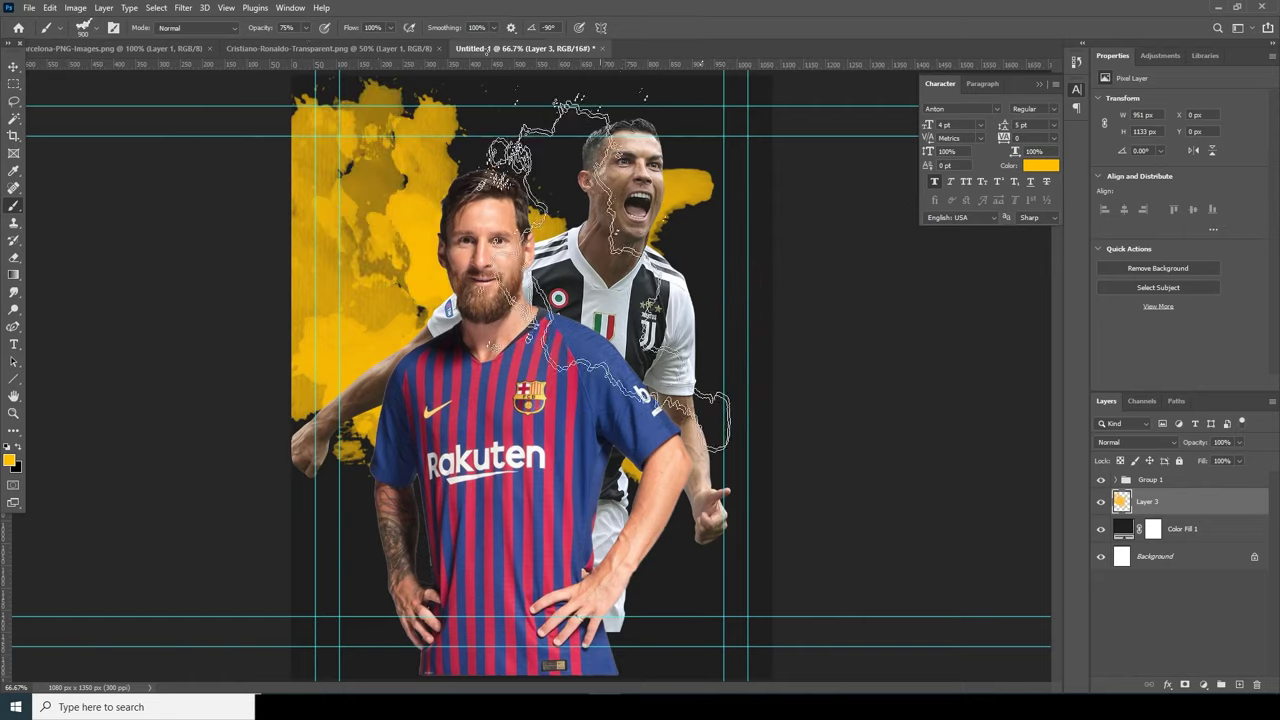
# Rotate the splatter brush to -138° and stamp more yellow splatters across the upper background beside Messi's head
pyautogui.click(98, 31)
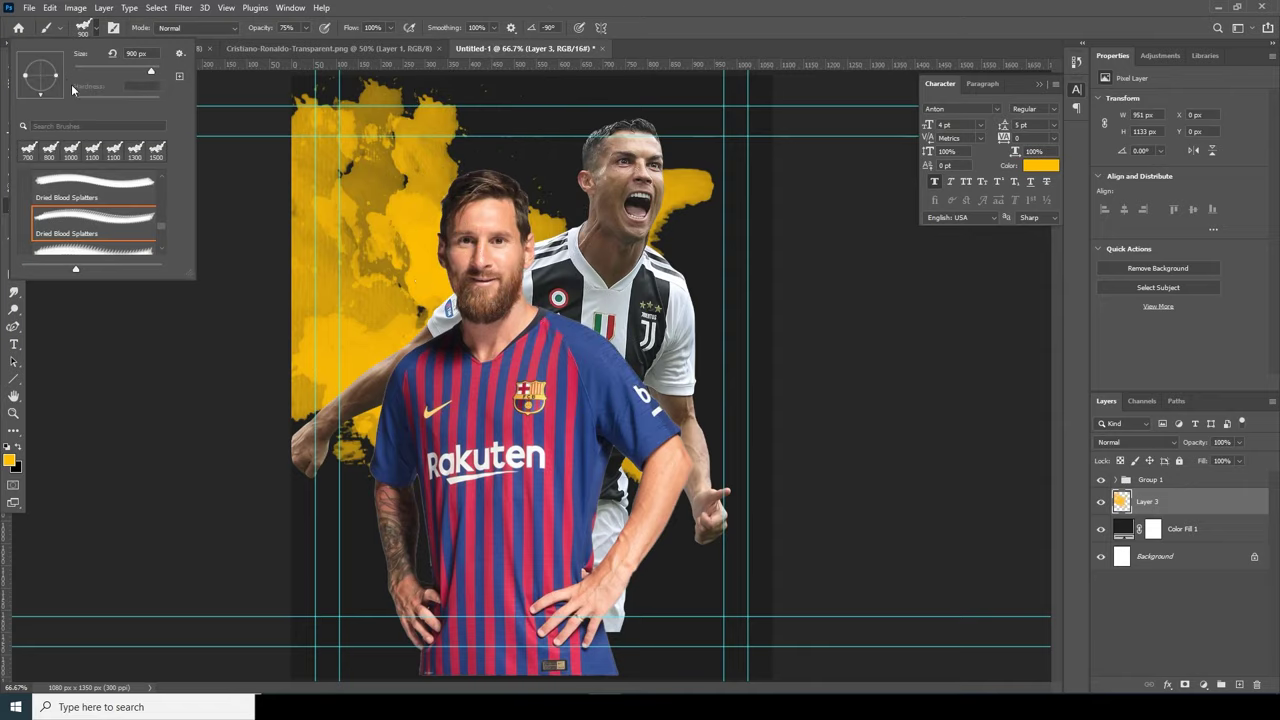
pyautogui.click(452, 186)
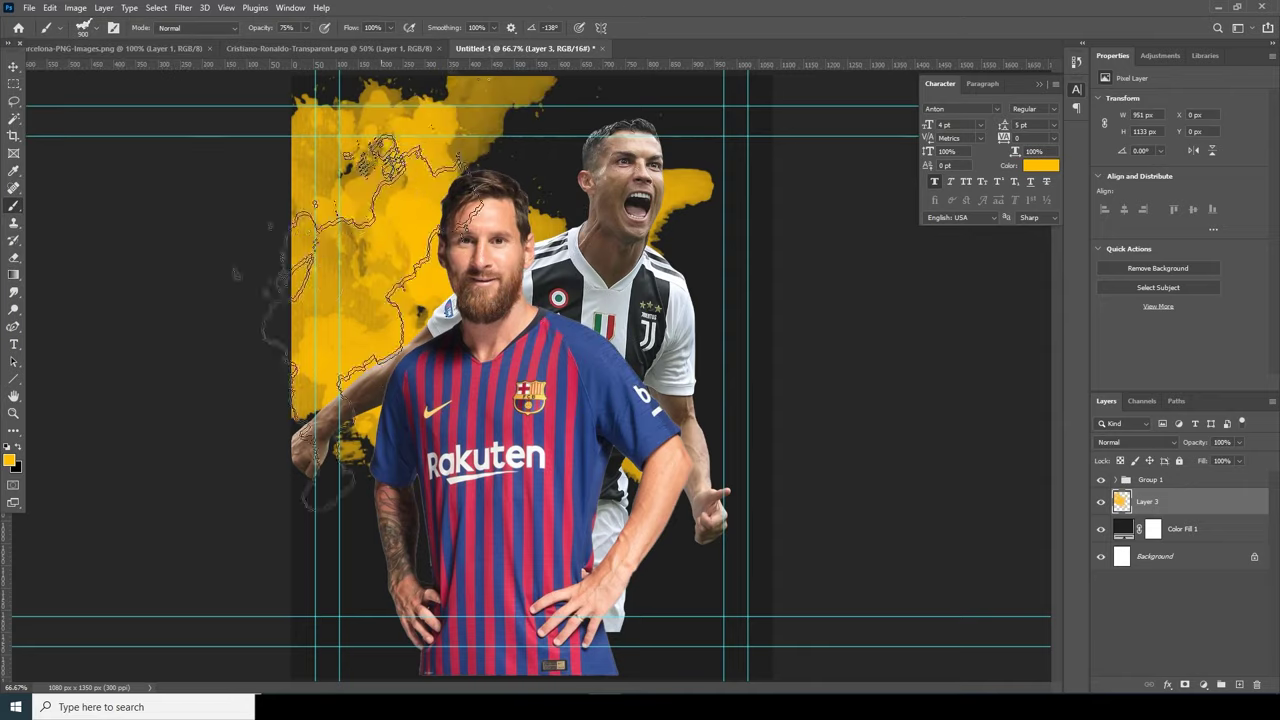
pyautogui.press(']')
pyautogui.click(345, 230)
# Enlarge the brush to 2300 px and stamp one large yellow splatter behind the players across the lower canvas
pyautogui.press(']')
pyautogui.press(']')
pyautogui.press(']')
pyautogui.press(']')
pyautogui.press(']')
pyautogui.press(']')
pyautogui.press(']')
pyautogui.press(']')
pyautogui.press(']')
pyautogui.press(']')
pyautogui.press(']')
pyautogui.press(']')
pyautogui.press(']')
pyautogui.click(574, 508)
# Reduce the splatter brush to 700 px, rotate it to 9°, and stamp yellow around Ronaldo's head
pyautogui.press('[')
pyautogui.press('[')
pyautogui.press('[')
pyautogui.press('[')
pyautogui.press('[')
pyautogui.press('[')
pyautogui.press('[')
pyautogui.press('[')
pyautogui.press('[')
pyautogui.press('[')
pyautogui.press('[')
pyautogui.press('[')
pyautogui.press('[')
pyautogui.press('[')
pyautogui.press('[')
pyautogui.press('[')
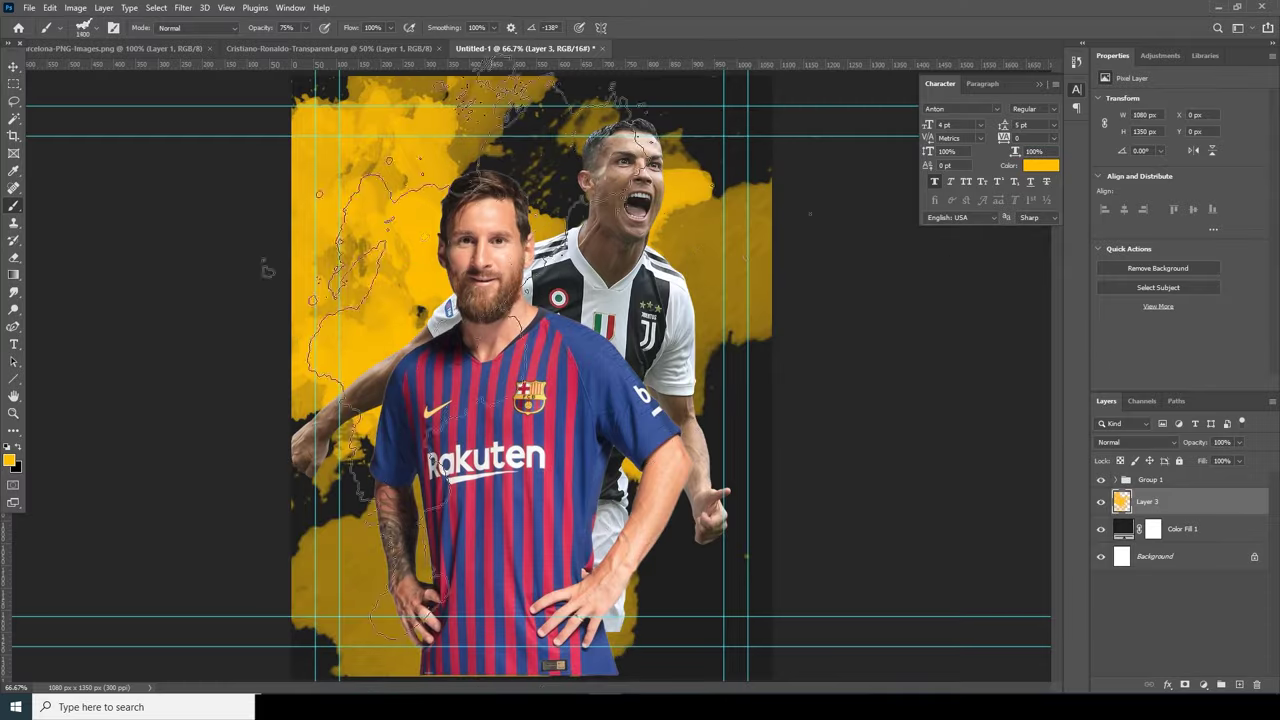
pyautogui.click(97, 29)
pyautogui.moveTo(57, 92); pyautogui.dragTo(66, 72)
pyautogui.click(430, 270)
pyautogui.click(700, 140)
# Enlarge the brush to 1000 px and fill the dark gaps in the upper background with yellow splatters
pyautogui.press(']')
pyautogui.press(']')
pyautogui.press(']')
pyautogui.click(435, 62)
pyautogui.click(620, 187)
pyautogui.click(275, 545)
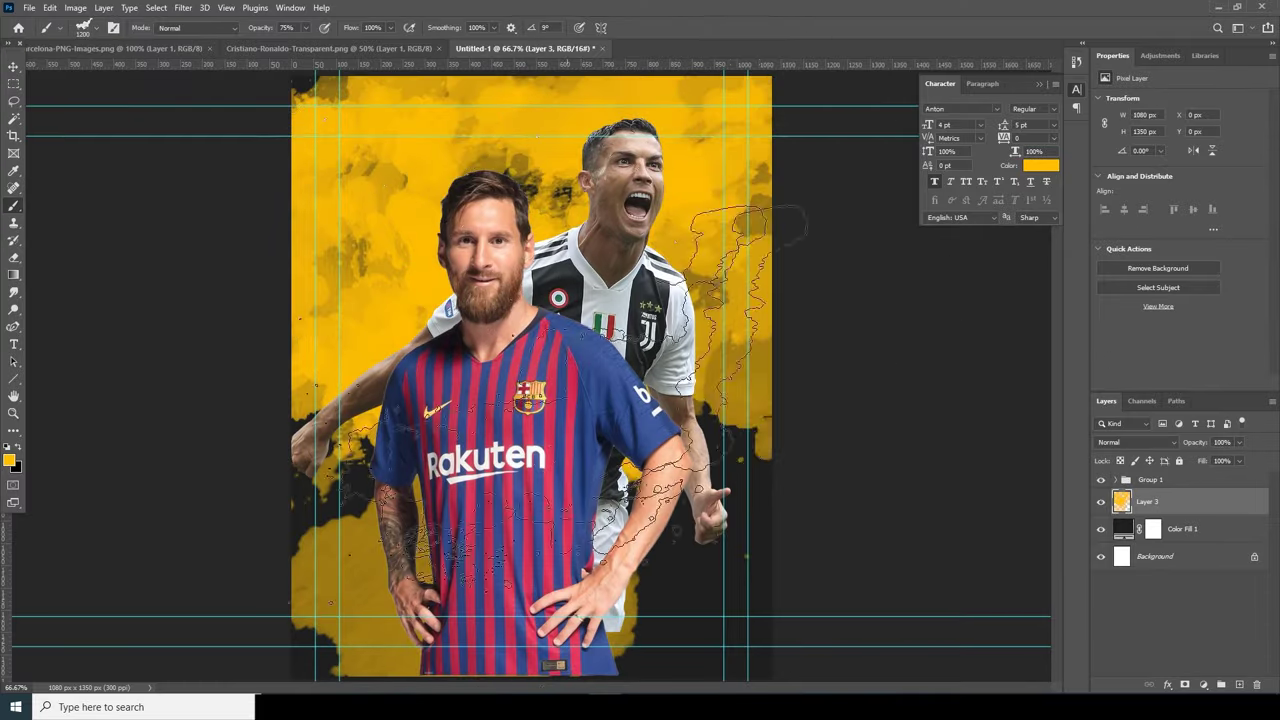
# Stamp a 1200 px yellow splatter beside Ronaldo's arm and a 1700 px one over the dark area beneath it
pyautogui.click(690, 352)
pyautogui.press(']')
pyautogui.press(']')
pyautogui.press(']')
pyautogui.press(']')
pyautogui.press(']')
pyautogui.press(']')
pyautogui.press(']')
pyautogui.click(716, 518)
# Rotate the 1700 px splatter brush to -161° and cover the remaining dark patches along the canvas's lower edge with yellow
pyautogui.click(97, 29)
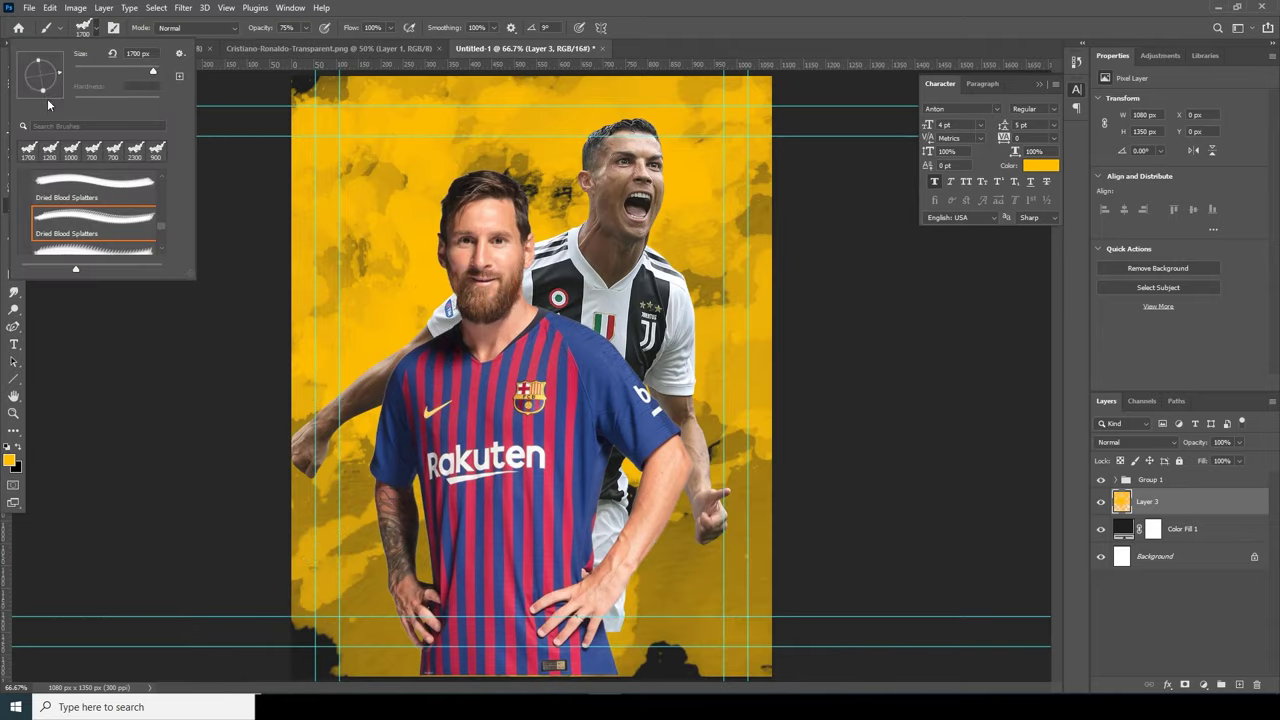
pyautogui.moveTo(43, 61); pyautogui.dragTo(25, 80)
pyautogui.click(340, 650)
pyautogui.hotkey('ctrl', '-')
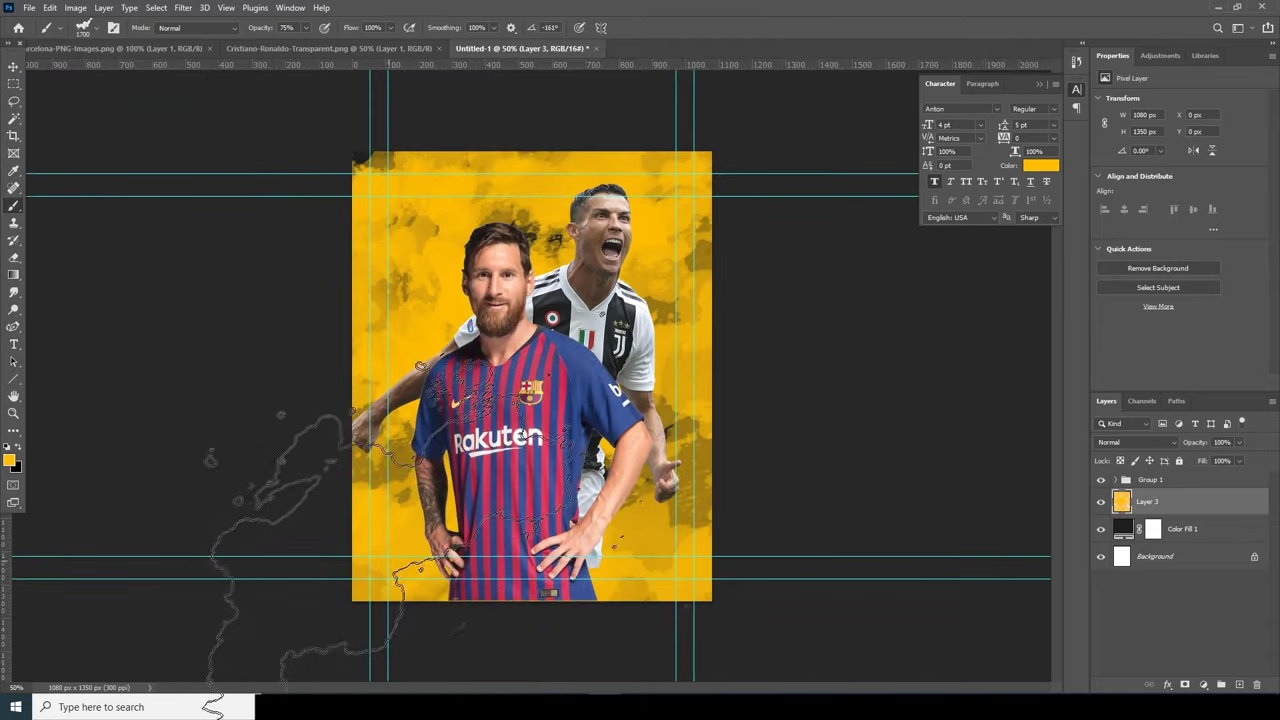
pyautogui.hotkey('ctrl', '+')
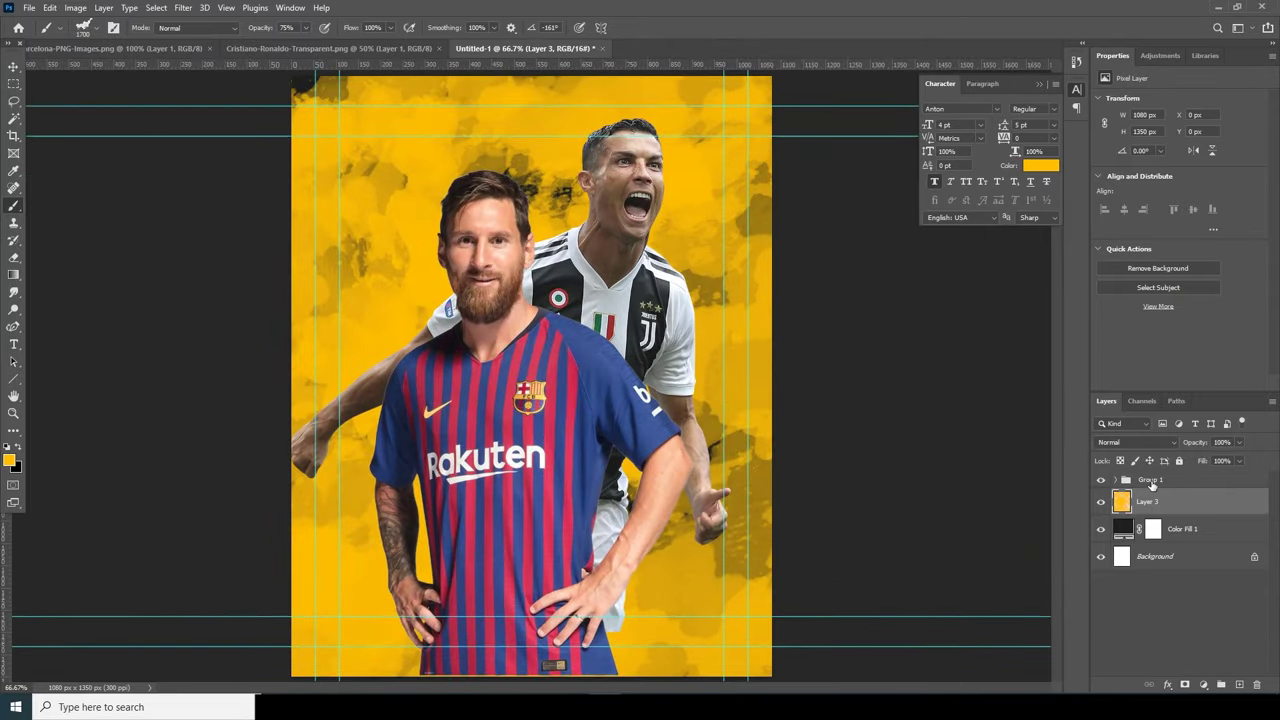
# Add a layer mask to Group 1 and set the brush colour to black
pyautogui.click(1152, 482)
pyautogui.click(1185, 684)
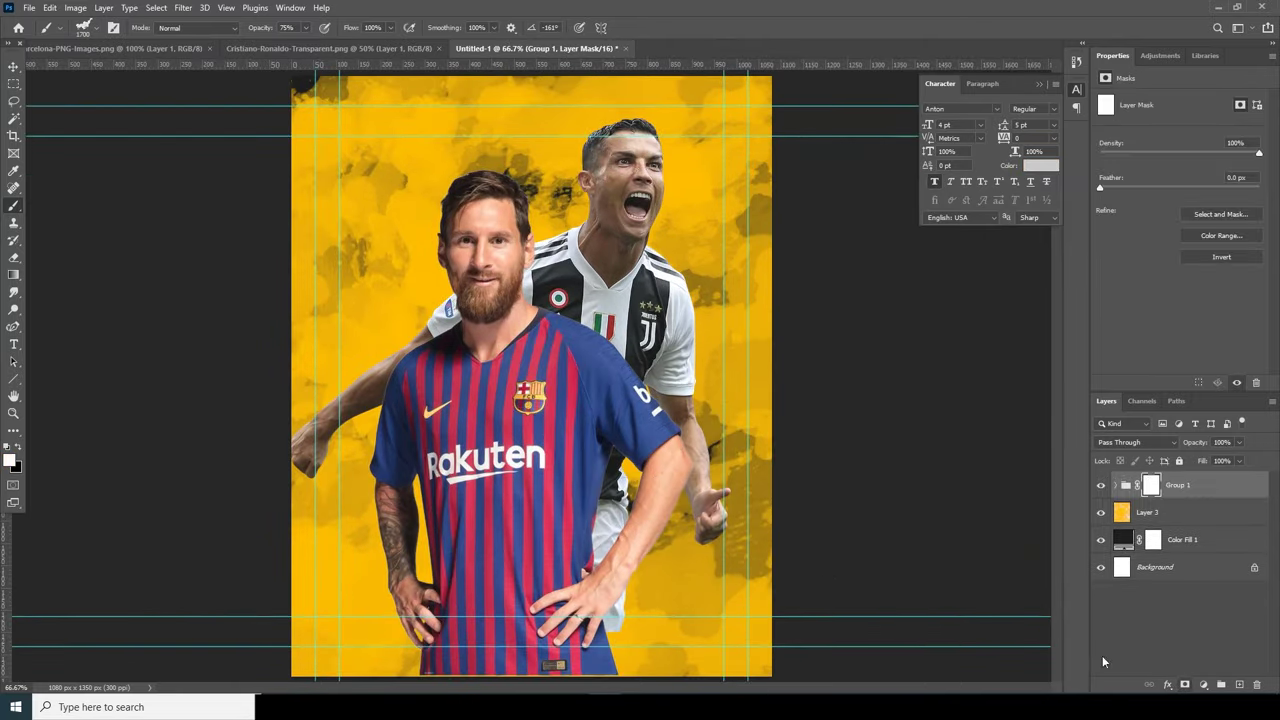
pyautogui.click(10, 457)
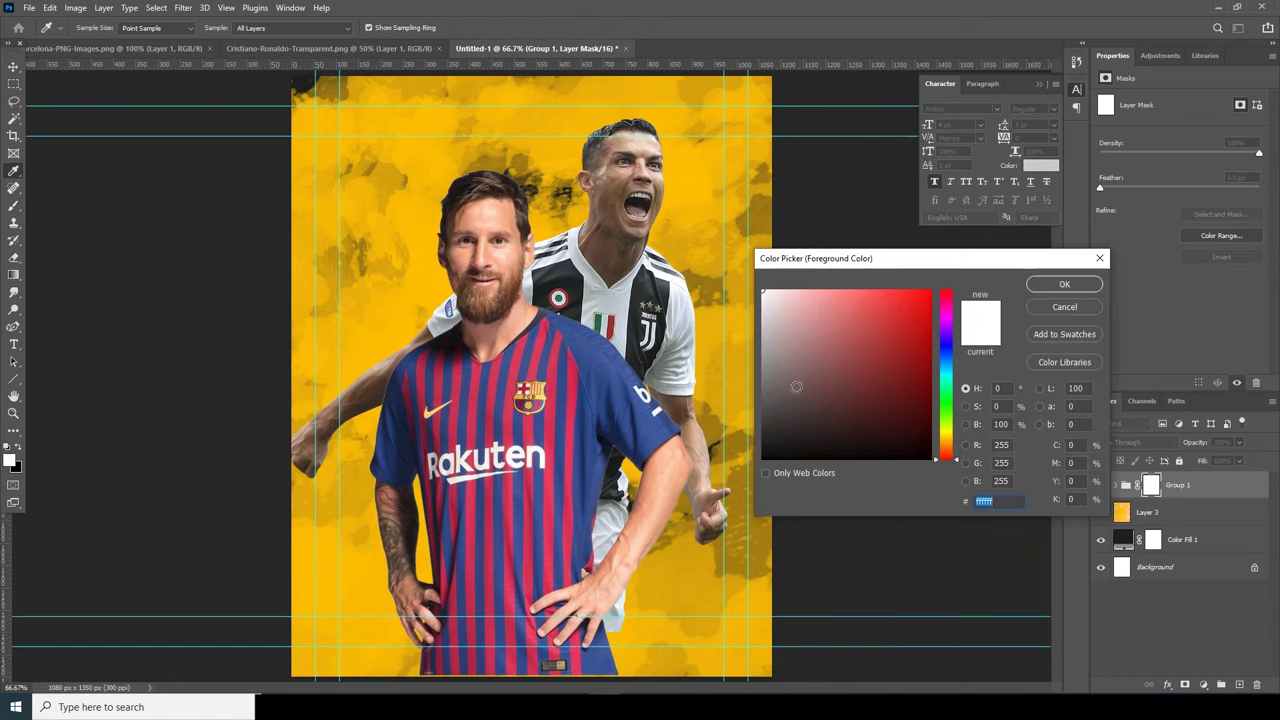
pyautogui.click(1041, 284)
pyautogui.press('b')
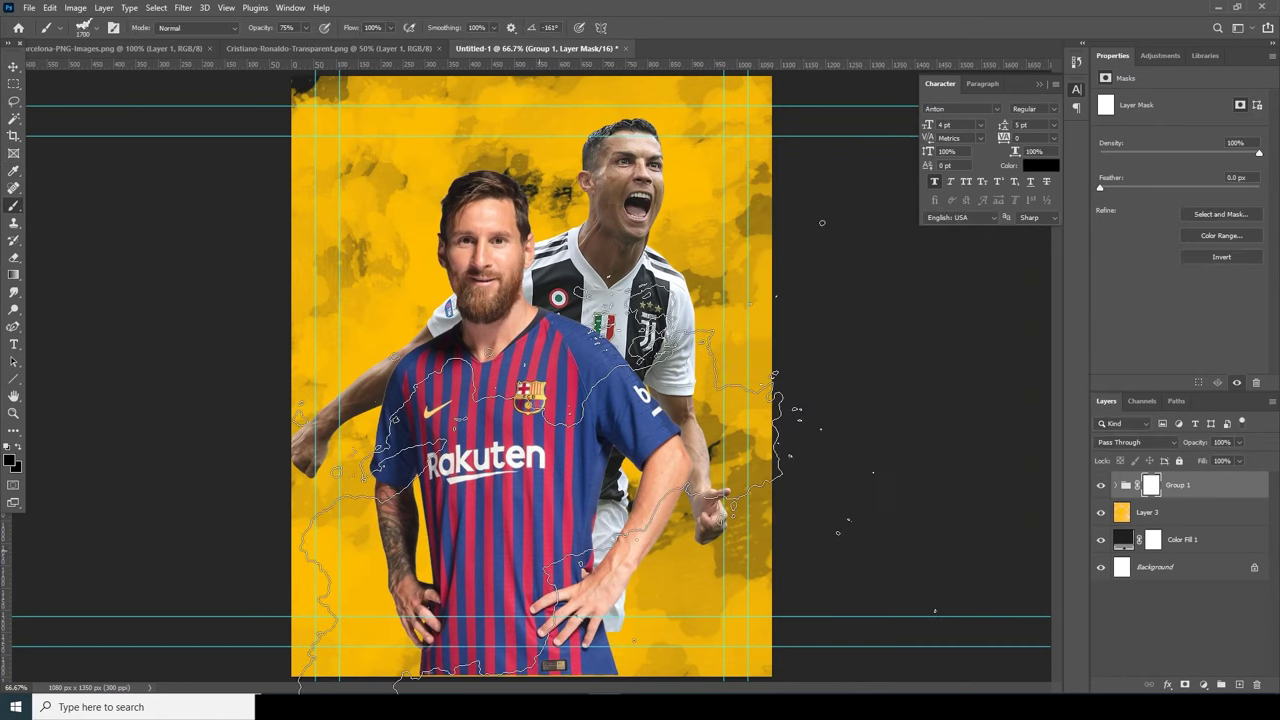
# Stamp 1500 px and 1200 px black splatters on the group mask to fade Messi's bent arm and Ronaldo's forearm
pyautogui.hotkey('ctrl', '-')
pyautogui.press('[')
pyautogui.press('[')
pyautogui.press('[')
pyautogui.press('[')
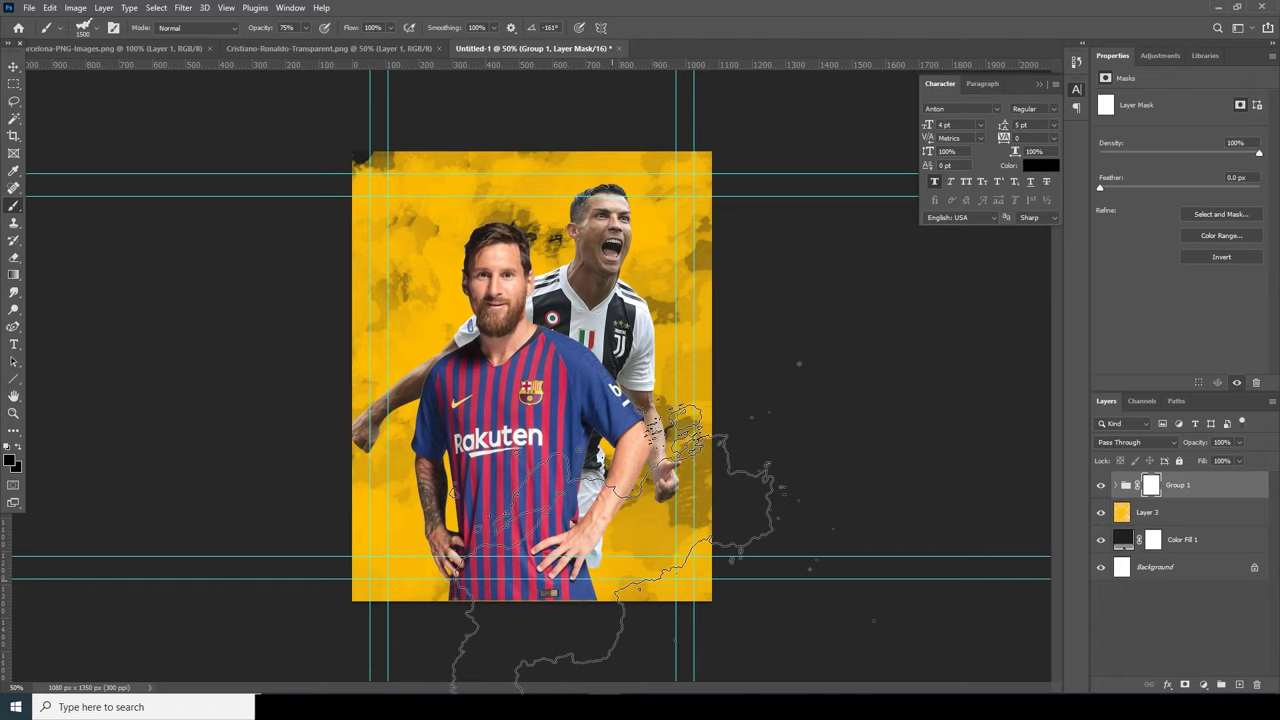
pyautogui.click(612, 562)
pyautogui.click(690, 466)
# Fade Messi's tattooed forearm and the shirt's lower edge with 1000 px and 1100 px splatters on the group mask
pyautogui.press('[')
pyautogui.press('[')
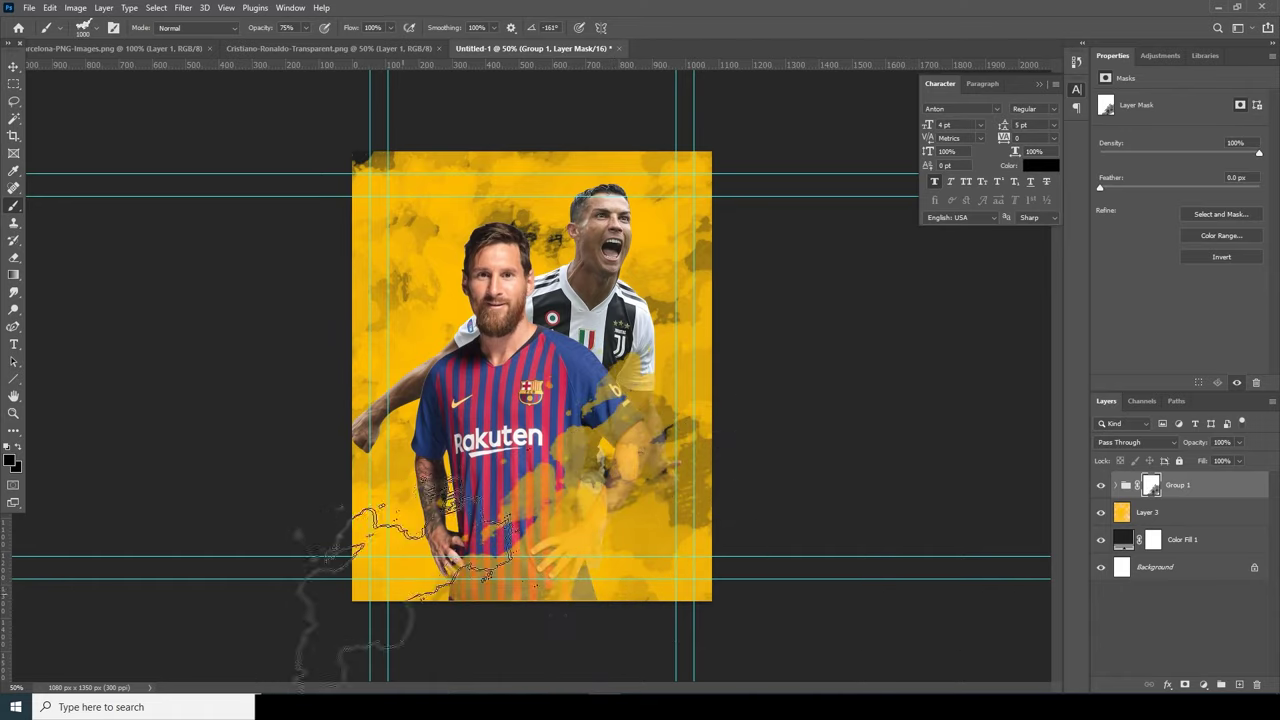
pyautogui.click(380, 602)
pyautogui.click(490, 598)
# Enlarge the brush to 1400 px, rotate it to -14°, and stamp the group mask to fade Messi's bent arm further
pyautogui.press(']')
pyautogui.press(']')
pyautogui.press(']')
pyautogui.click(97, 31)
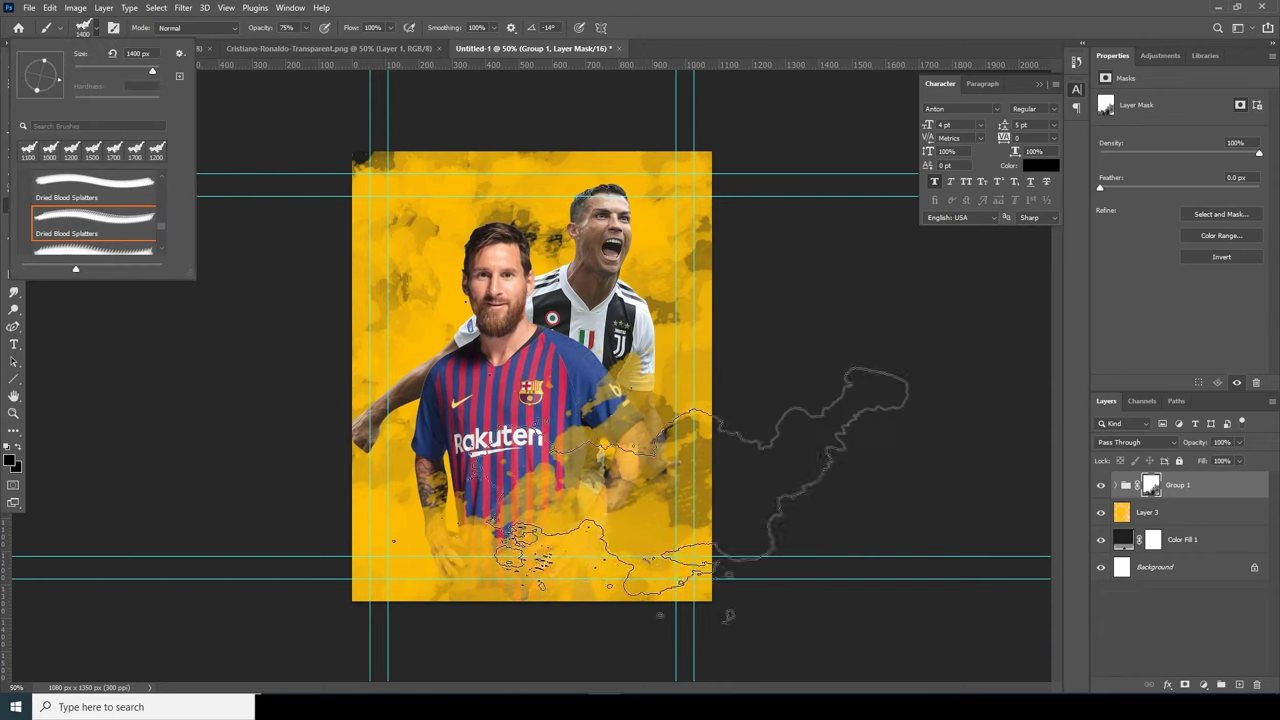
pyautogui.click(762, 502)
pyautogui.click(788, 425)
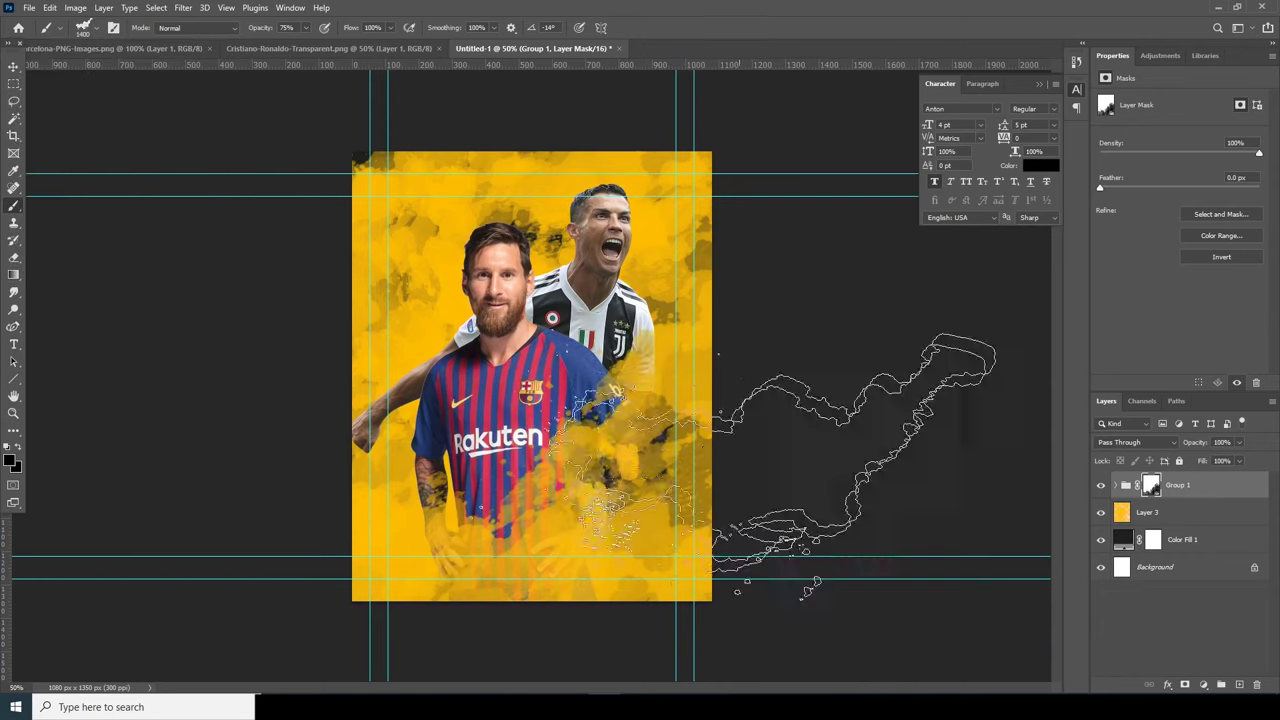
# Set the splatter brush to 1500 px and -74°, and paint white on the group mask to restore part of Messi's arm
pyautogui.press(']')
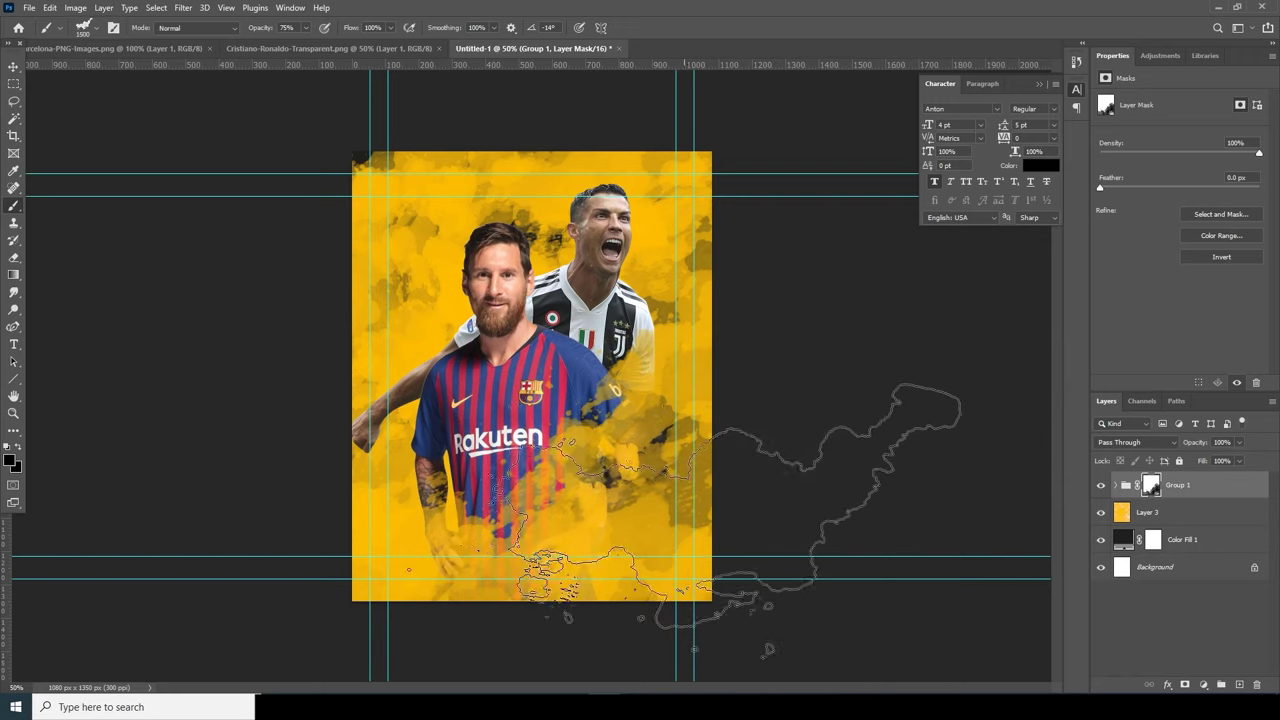
pyautogui.click(86, 27)
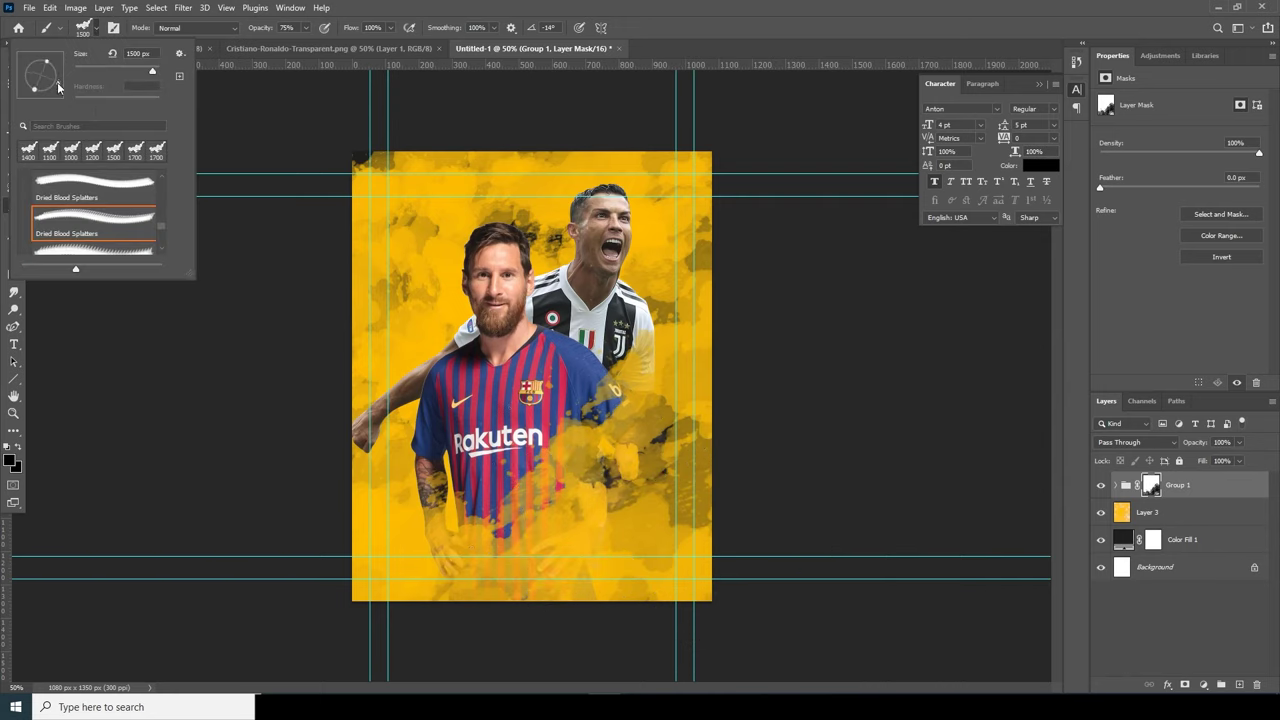
pyautogui.moveTo(59, 93); pyautogui.dragTo(46, 99)
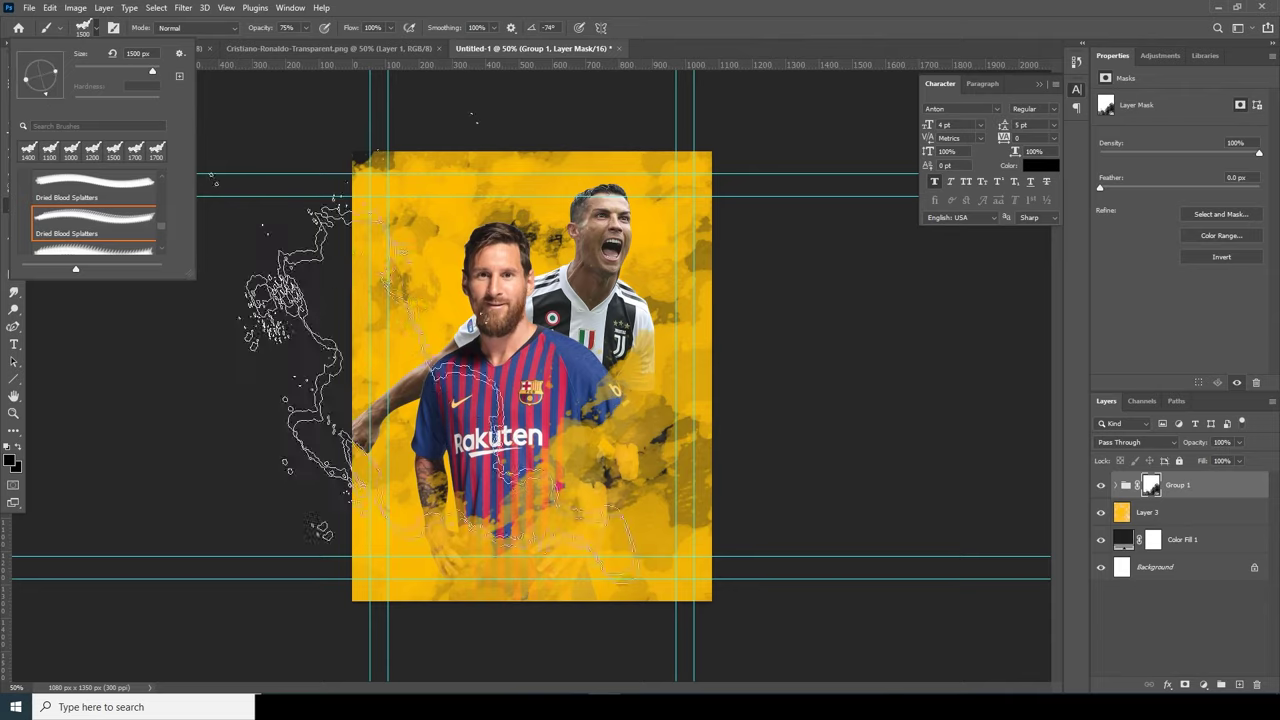
pyautogui.click(386, 340)
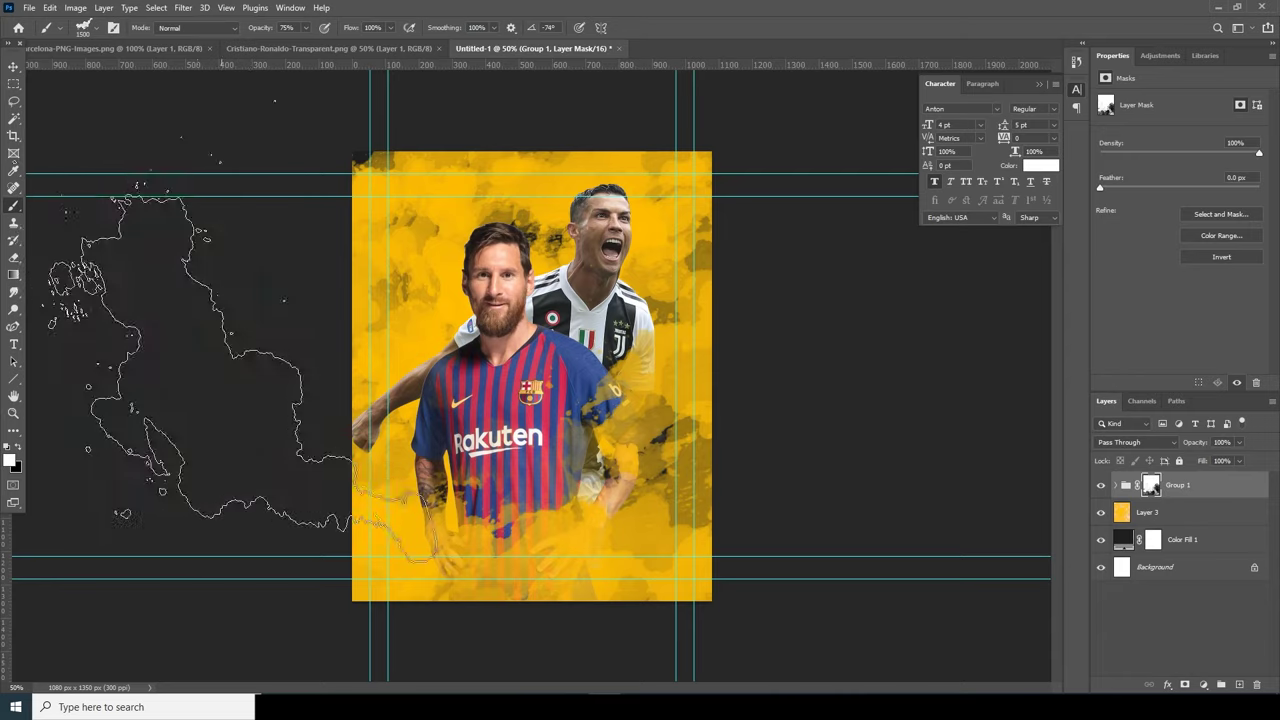
# Add an empty layer above the yellow splatter layer and set the foreground colour to white
pyautogui.click(1140, 514)
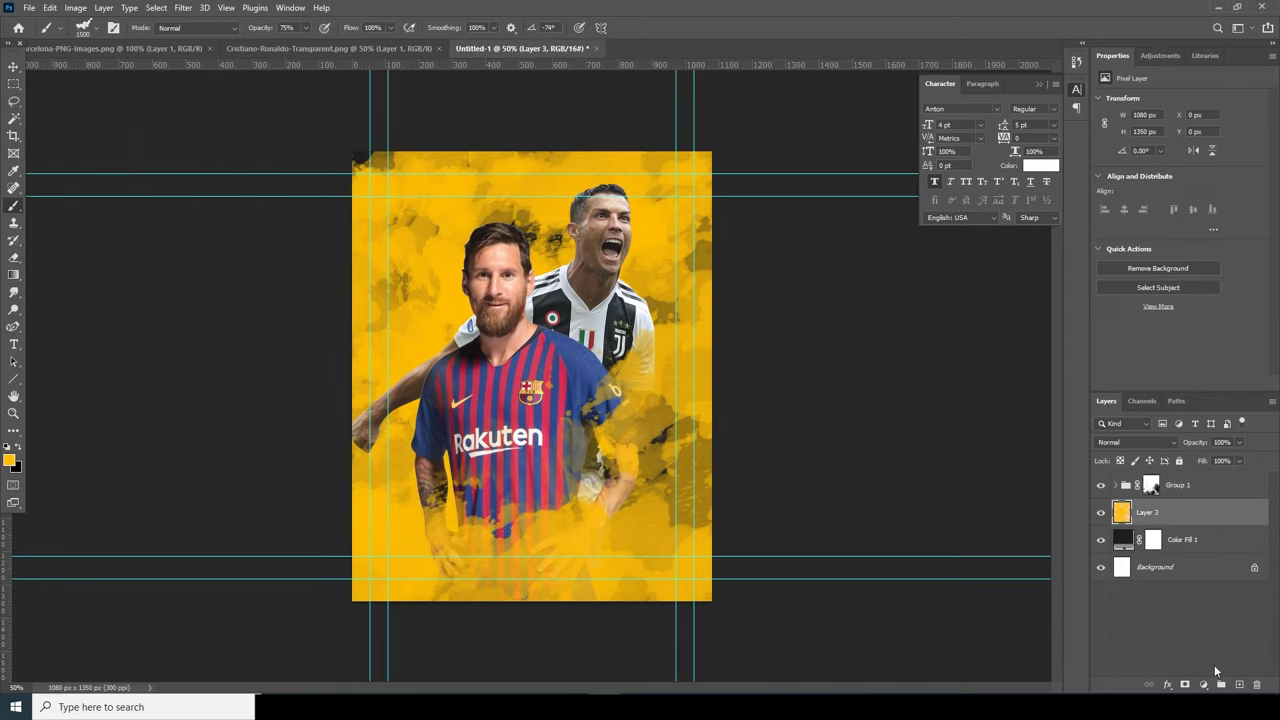
pyautogui.click(1239, 686)
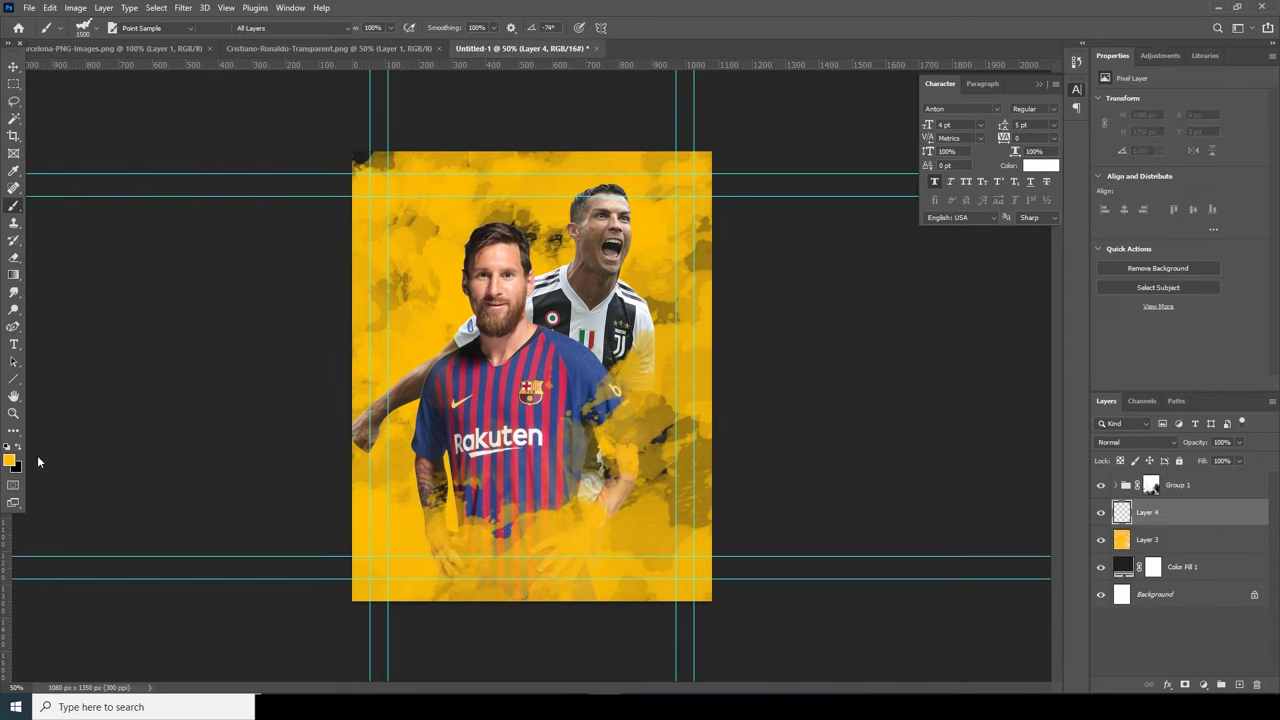
pyautogui.click(10, 459)
pyautogui.click(1063, 285)
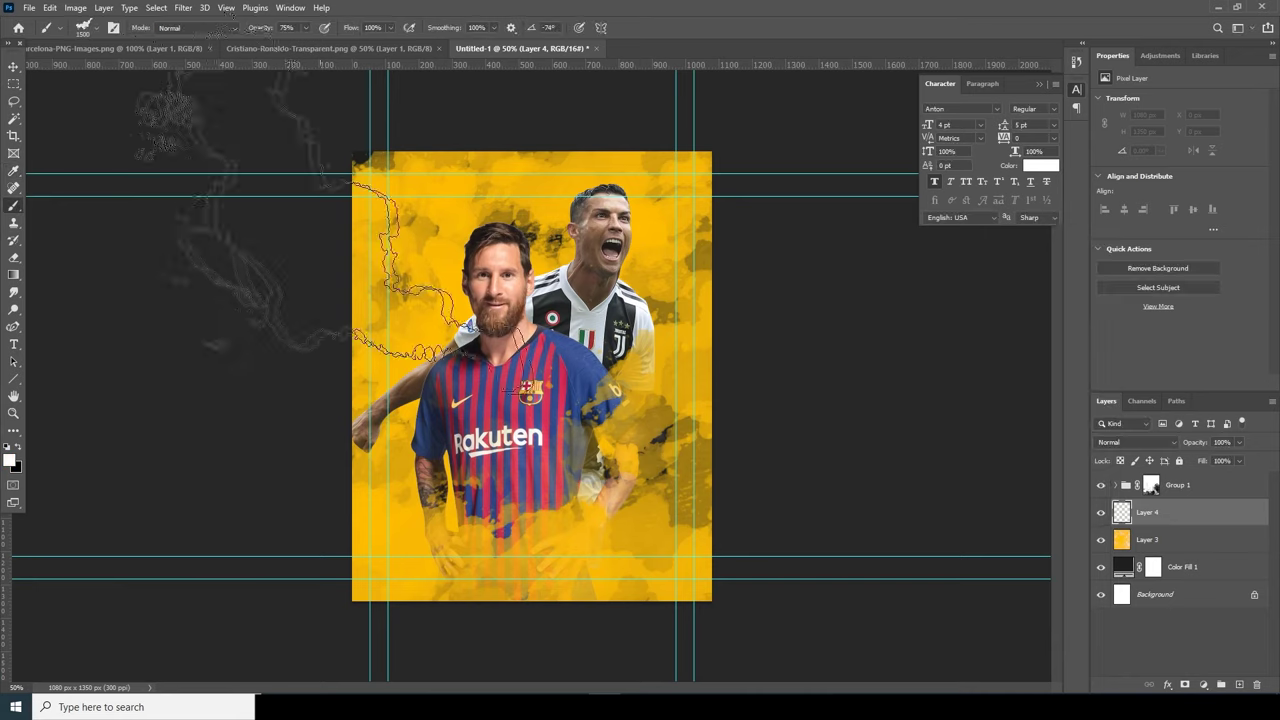
# Rotate the brush to 0°, set its opacity to 100%, and stamp 1500 px white splatters behind both players
pyautogui.click(88, 28)
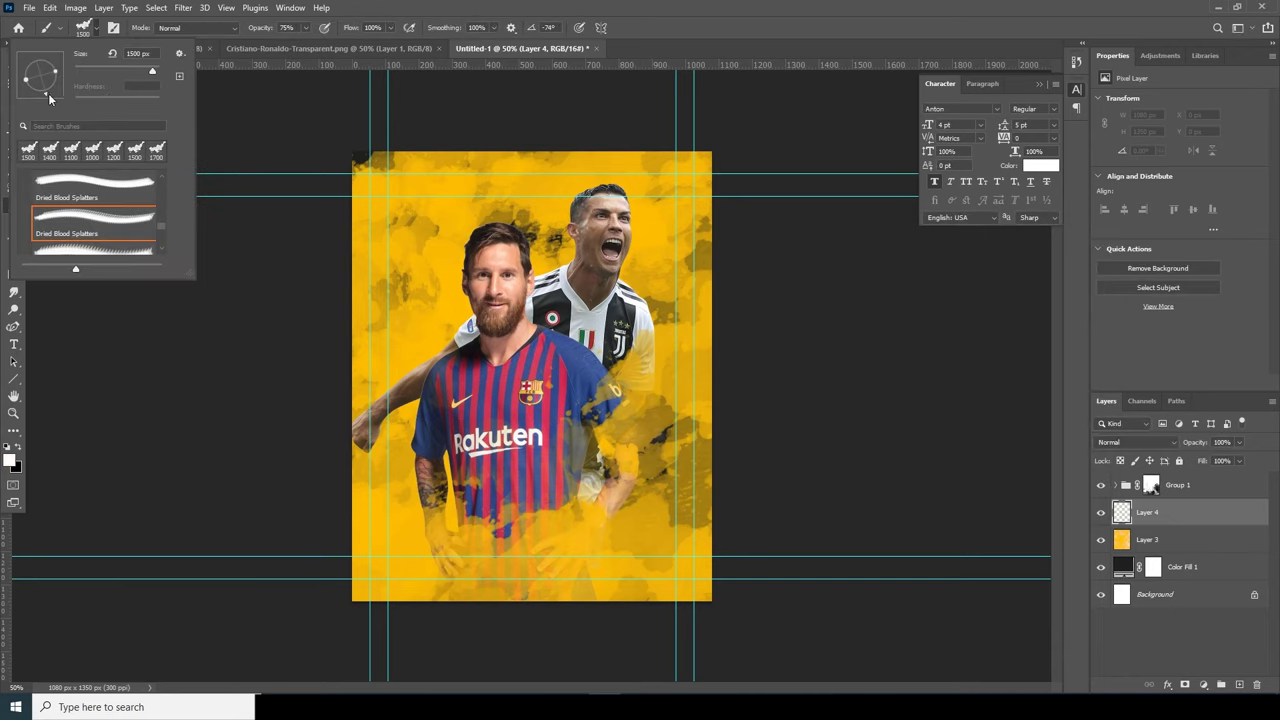
pyautogui.moveTo(67, 76); pyautogui.dragTo(68, 76)
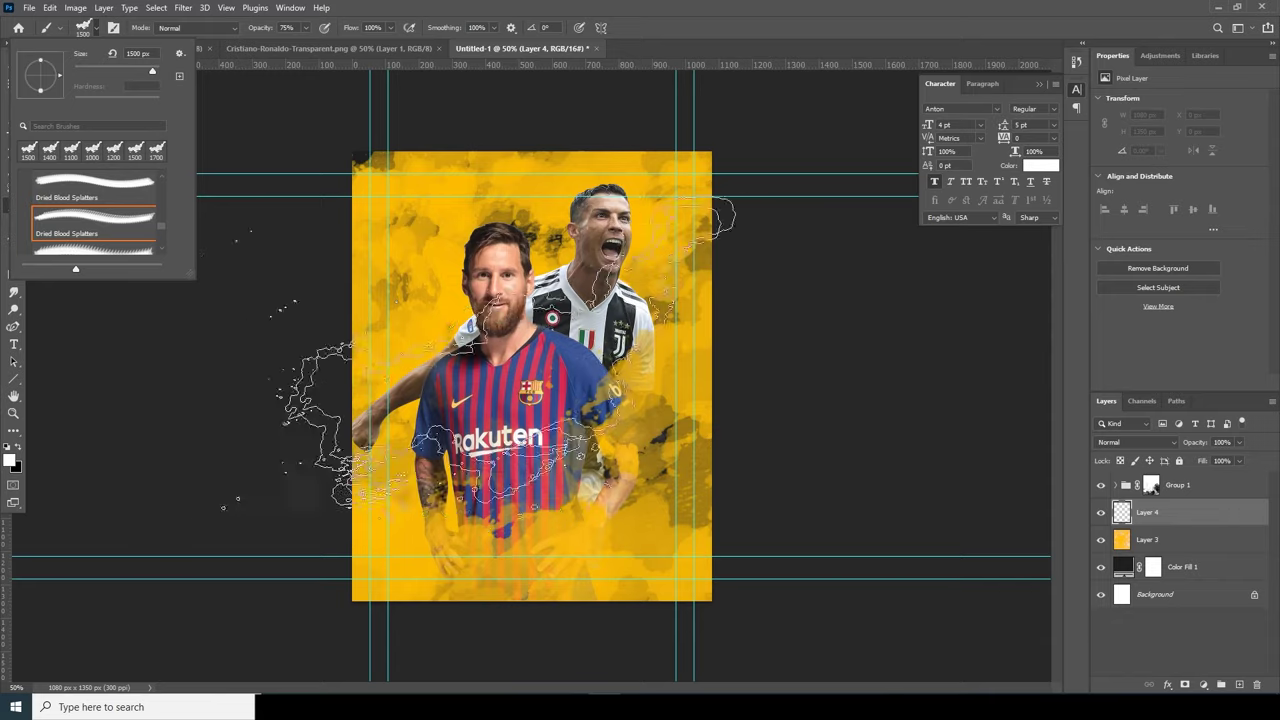
pyautogui.click(613, 244)
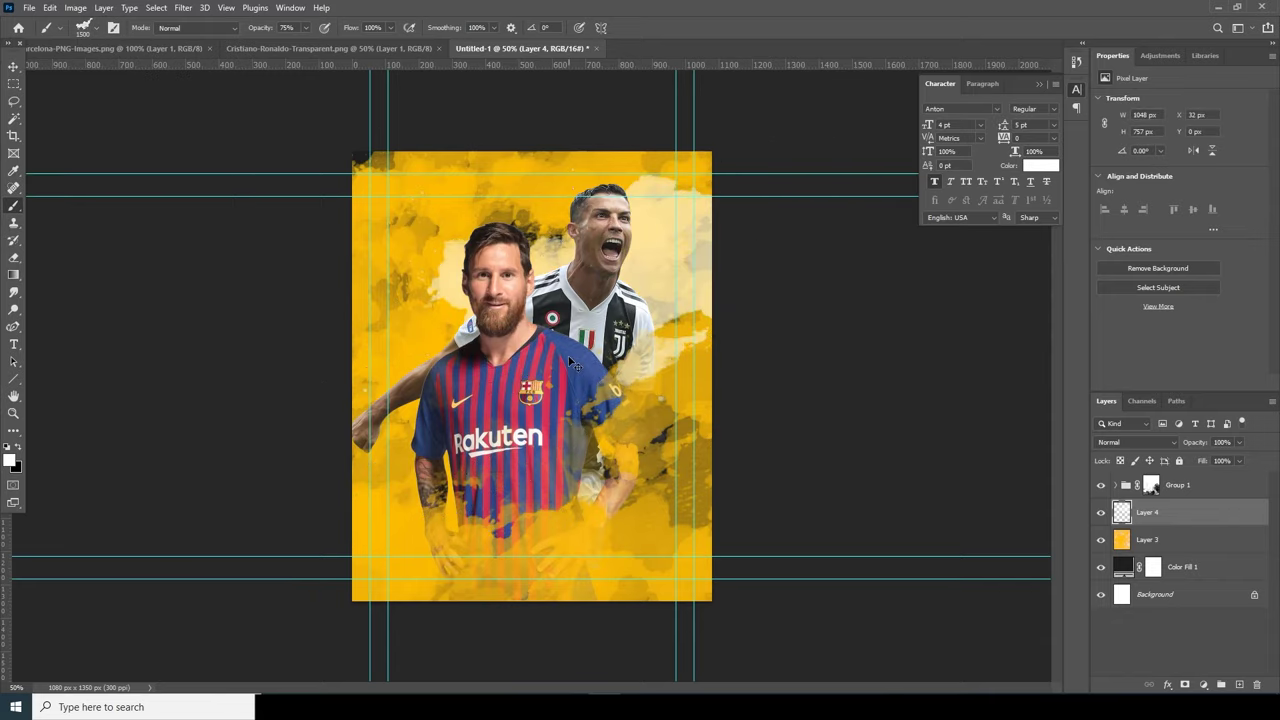
pyautogui.hotkey('ctrl', 'z')
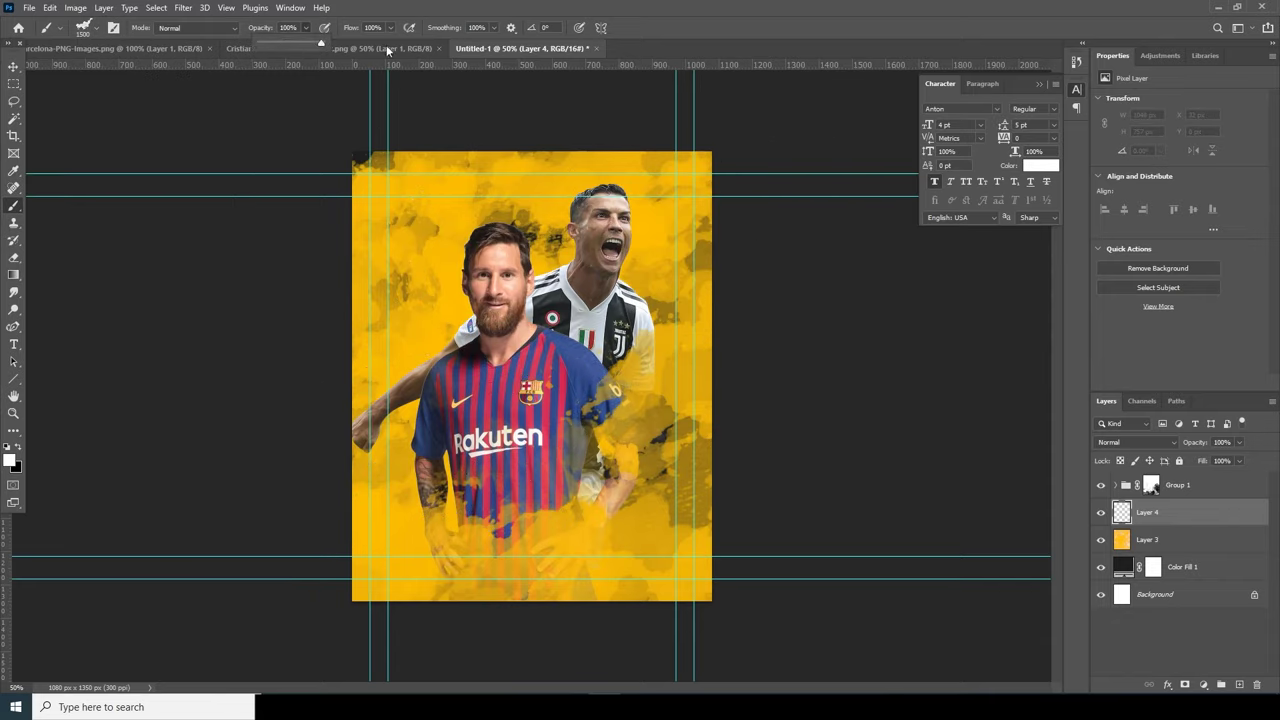
pyautogui.click(626, 258)
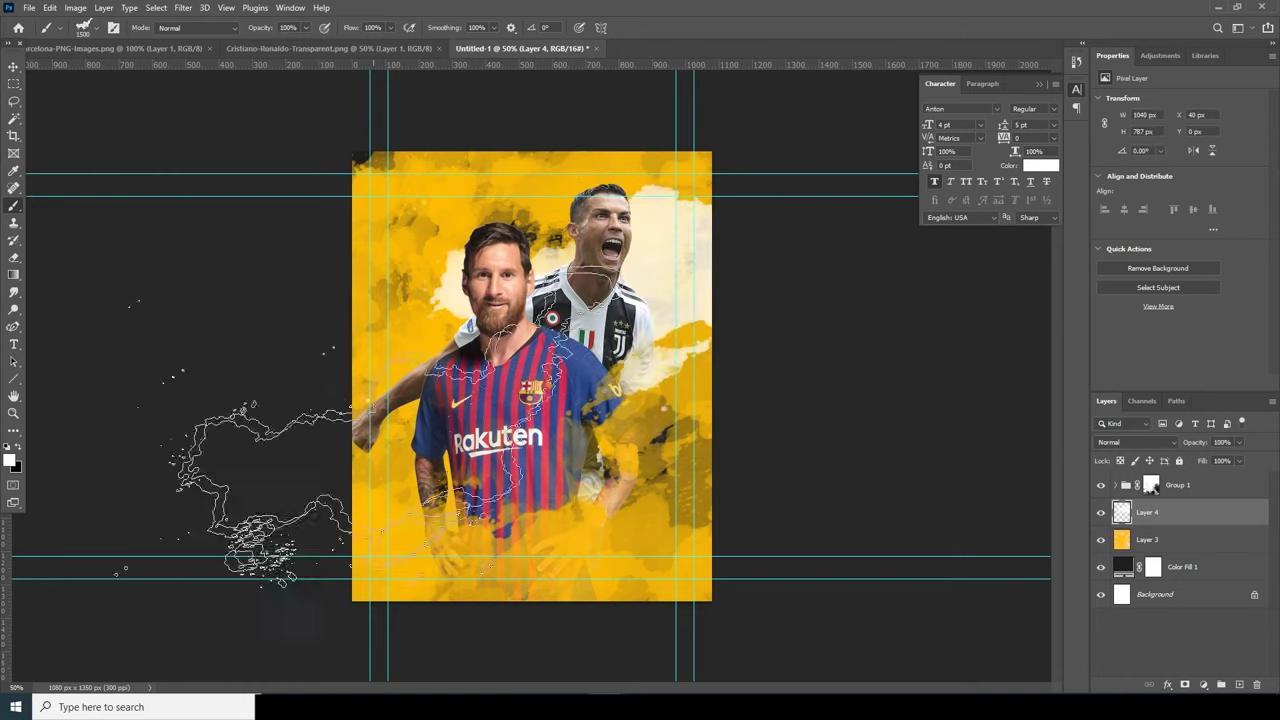
pyautogui.moveTo(386, 451); pyautogui.dragTo(448, 388)
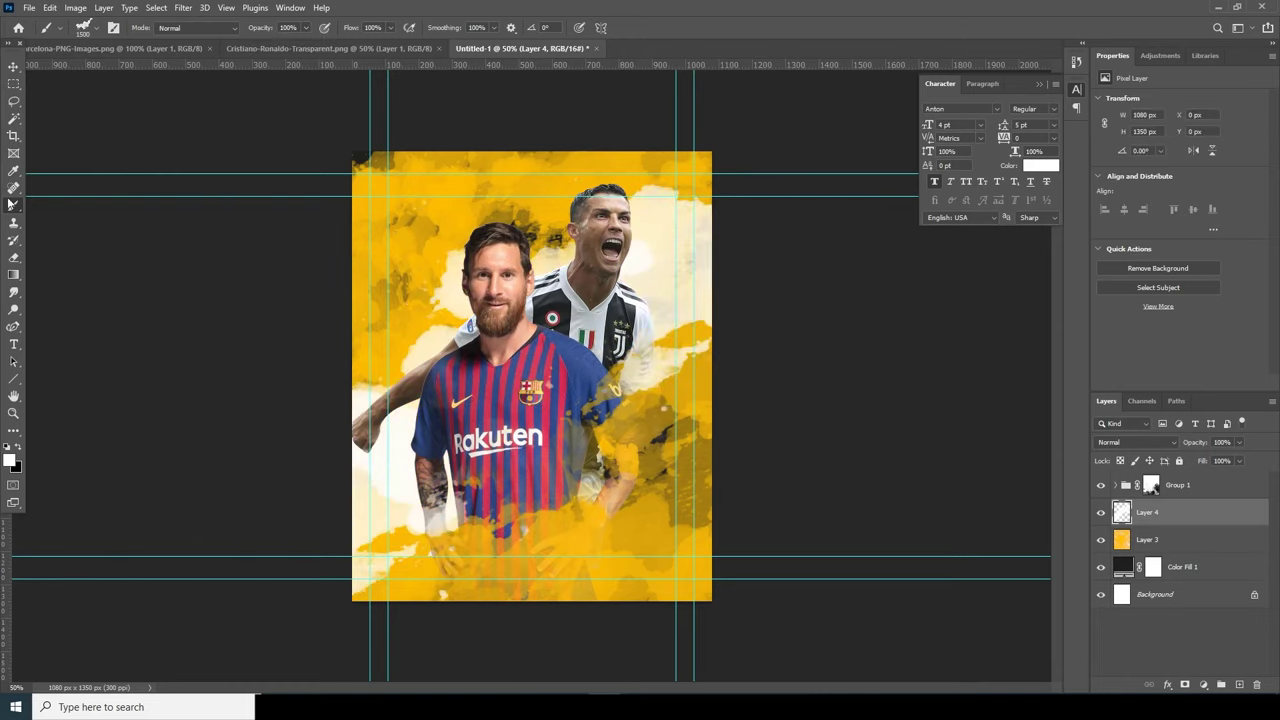
# Rotate the brush to -166°, stamp more white splatters behind the players, and reduce the brush to 800 px
pyautogui.rightClick(101, 85)
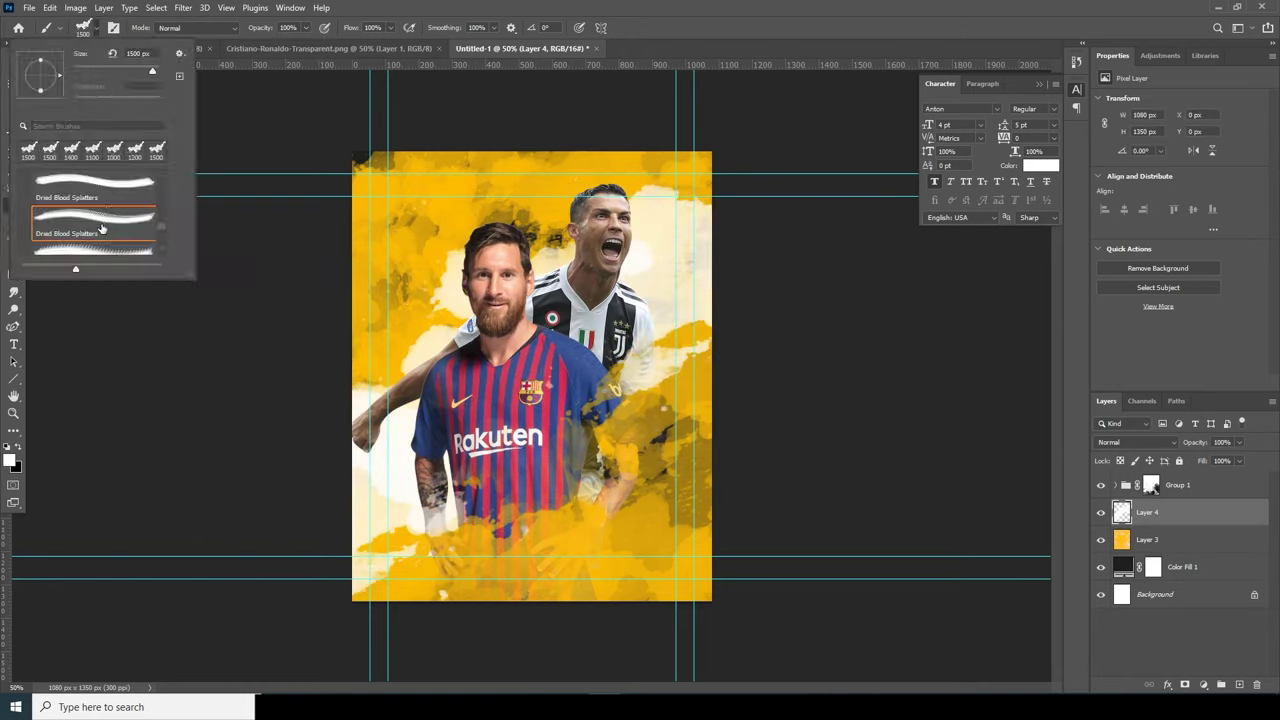
pyautogui.moveTo(50, 68); pyautogui.dragTo(58, 70)
pyautogui.moveTo(55, 71); pyautogui.dragTo(5, 85)
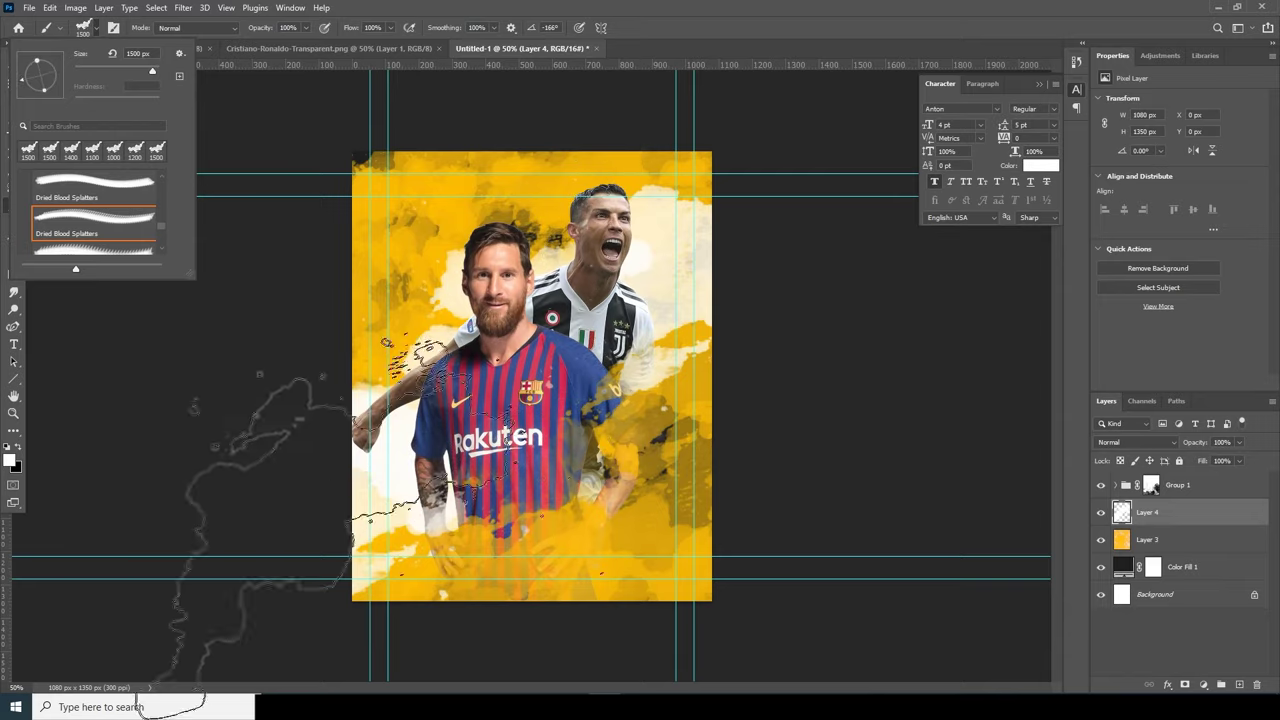
pyautogui.click(985, 530)
pyautogui.press('[')
pyautogui.press('[')
pyautogui.press('[')
pyautogui.press('[')
pyautogui.press('[')
pyautogui.press('[')
pyautogui.press('[')
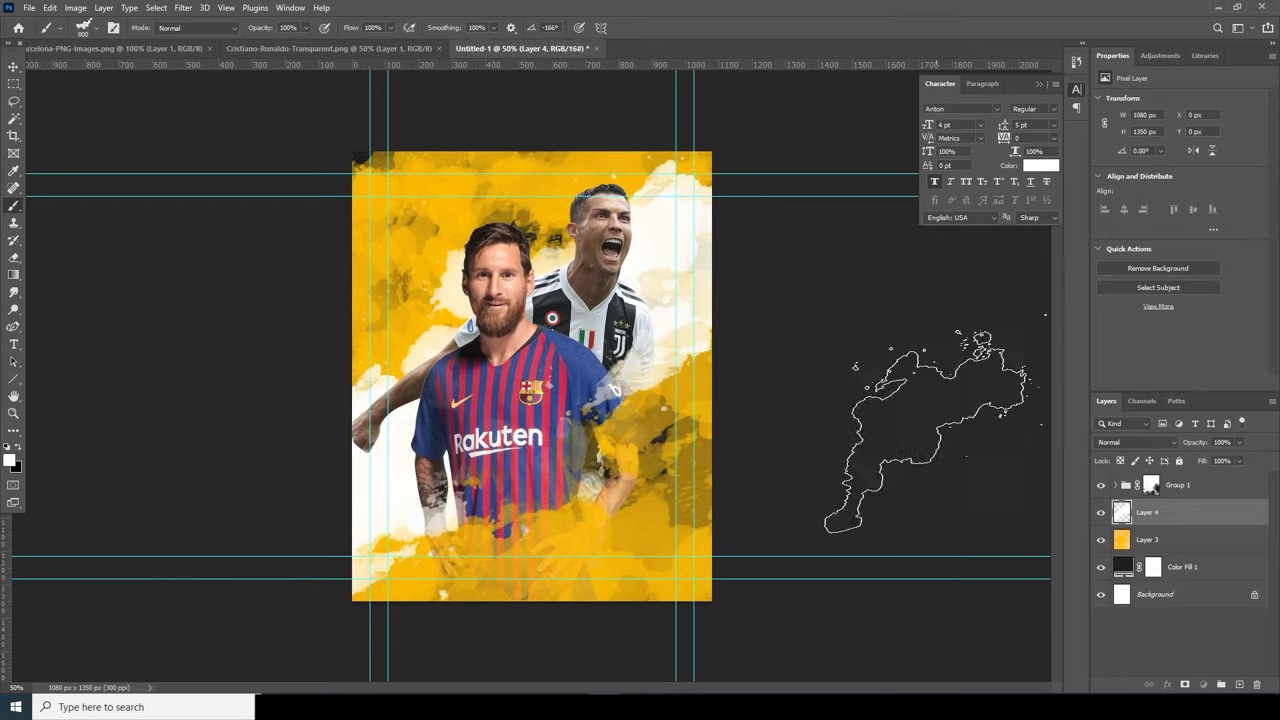
# Start a Camera Raw filter on the Messi layer with exposure +0.65, highlights -81, clarity +51 and texture +31
pyautogui.click(1150, 488)
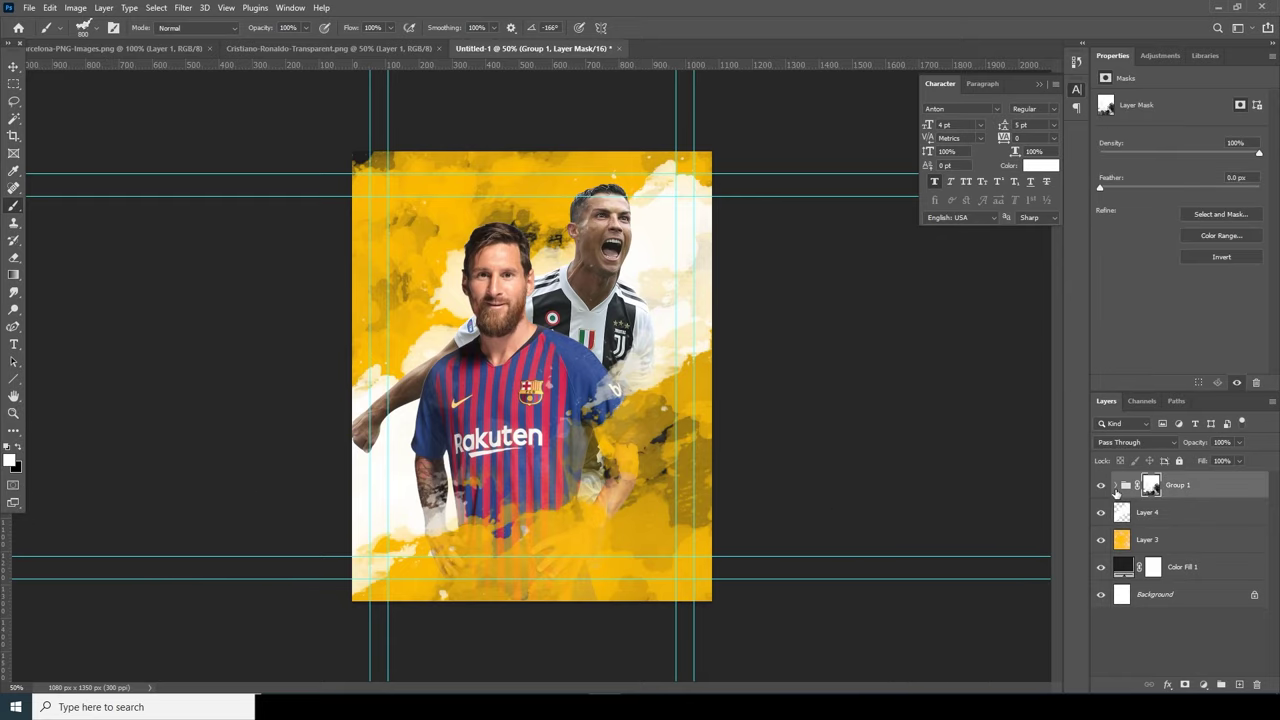
pyautogui.click(1116, 486)
pyautogui.click(1131, 515)
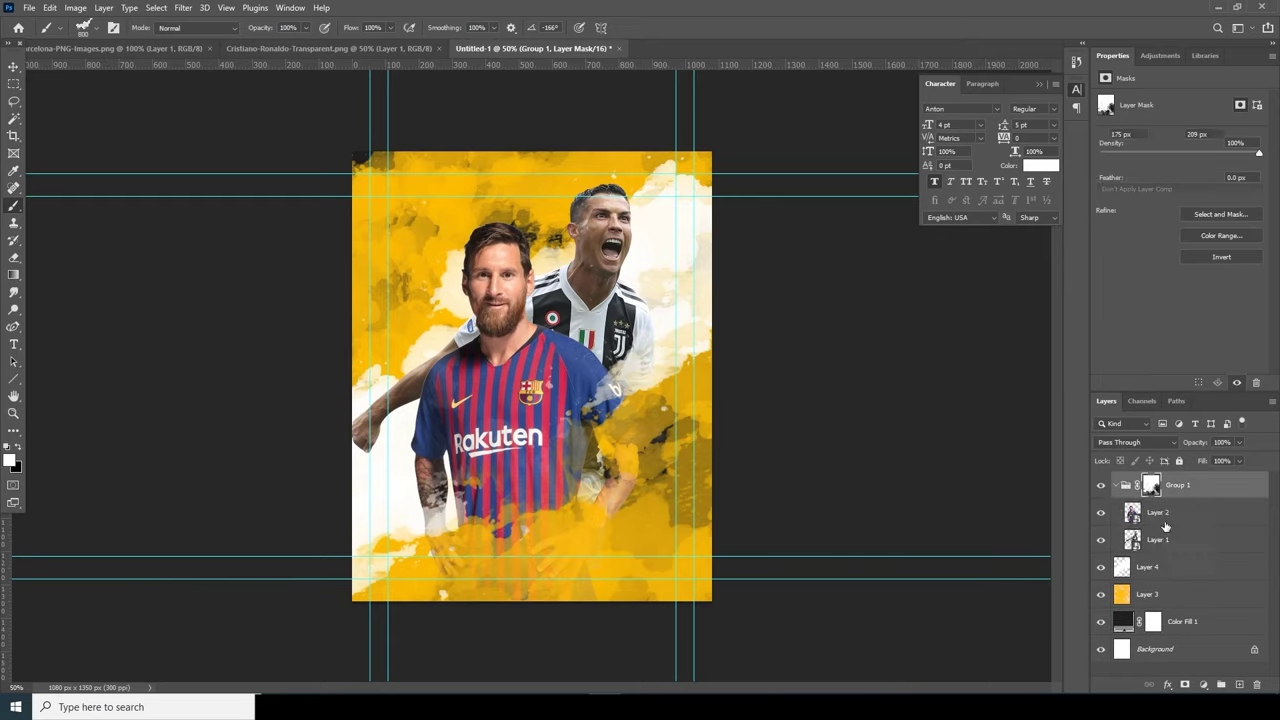
pyautogui.click(183, 14)
pyautogui.click(215, 106)
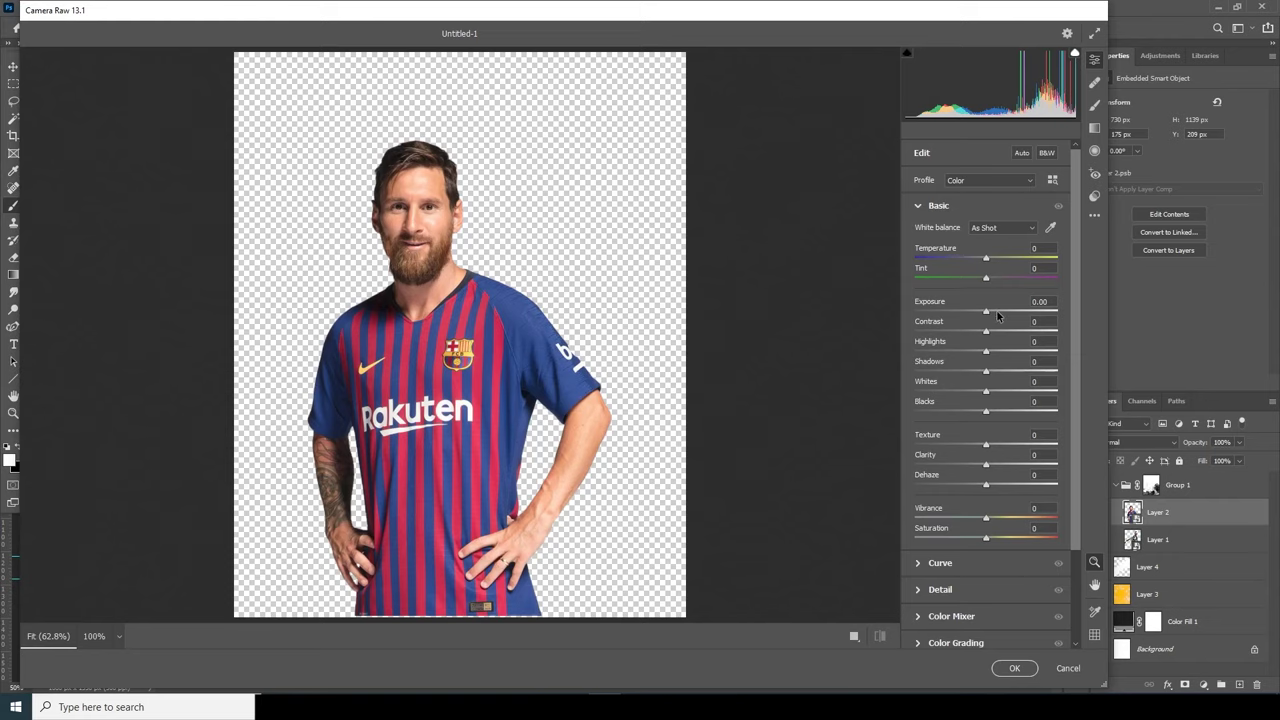
pyautogui.click(997, 316)
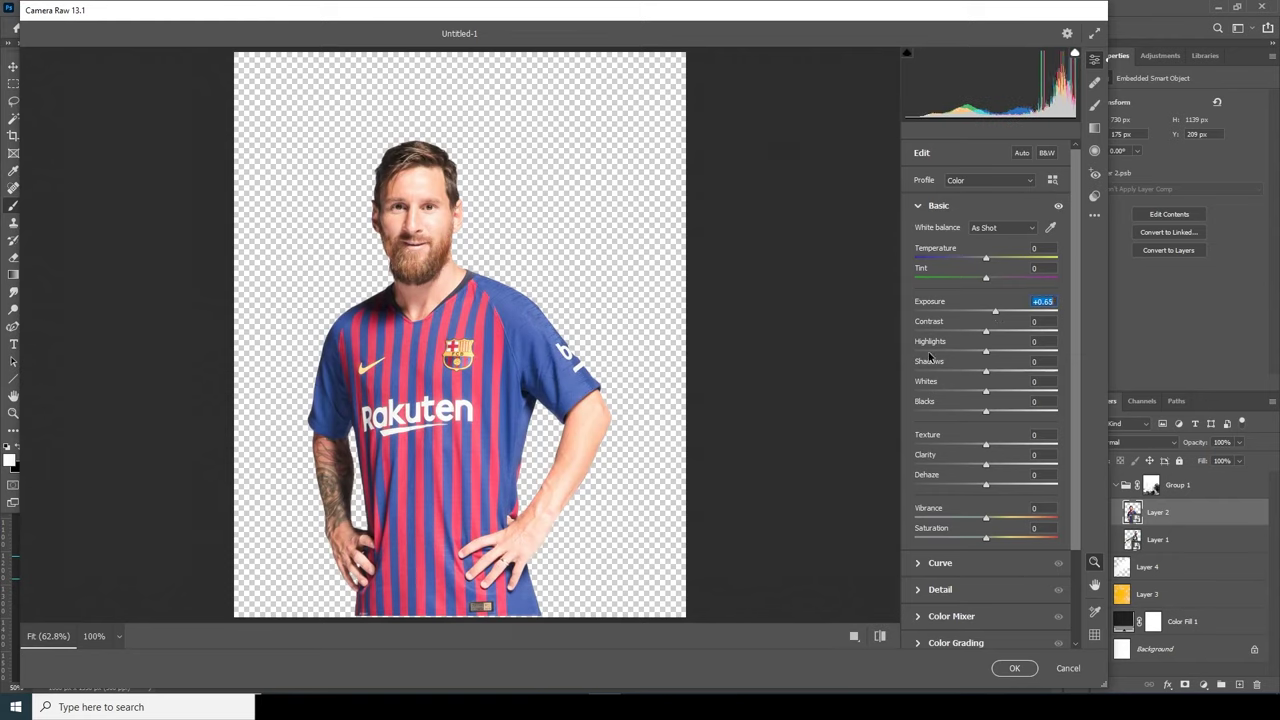
pyautogui.click(928, 351)
pyautogui.click(1023, 463)
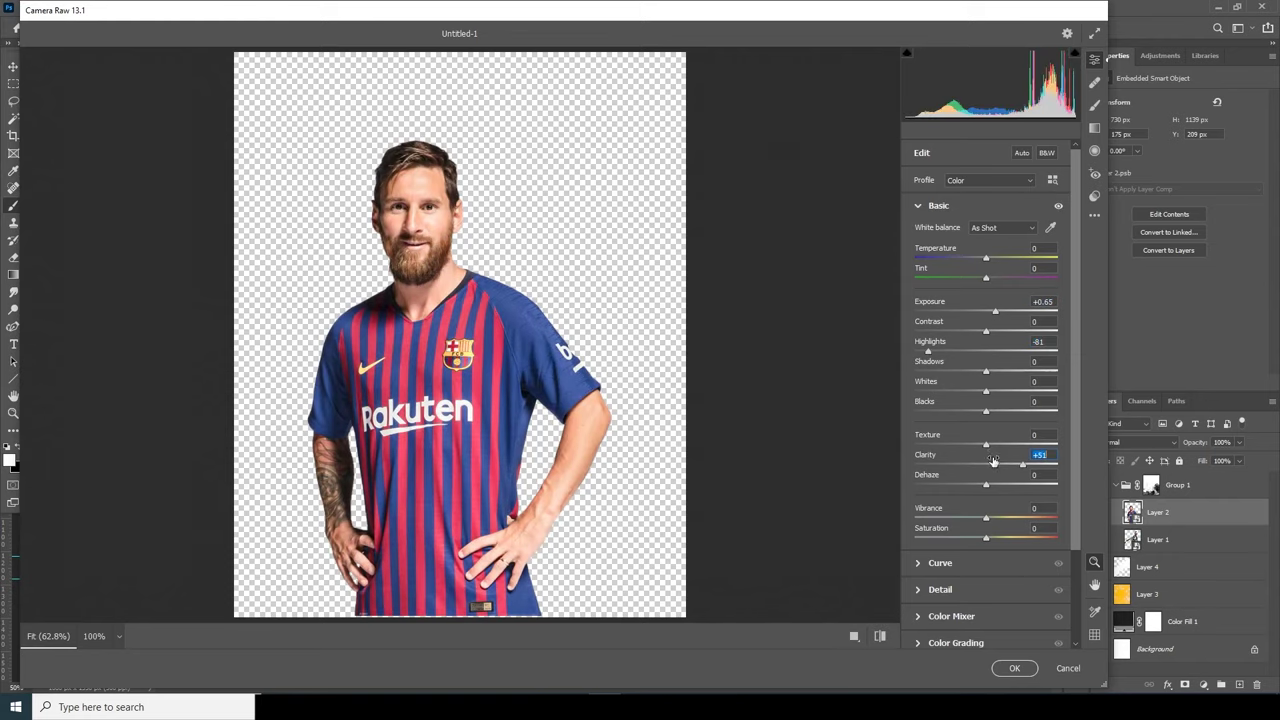
pyautogui.click(1008, 444)
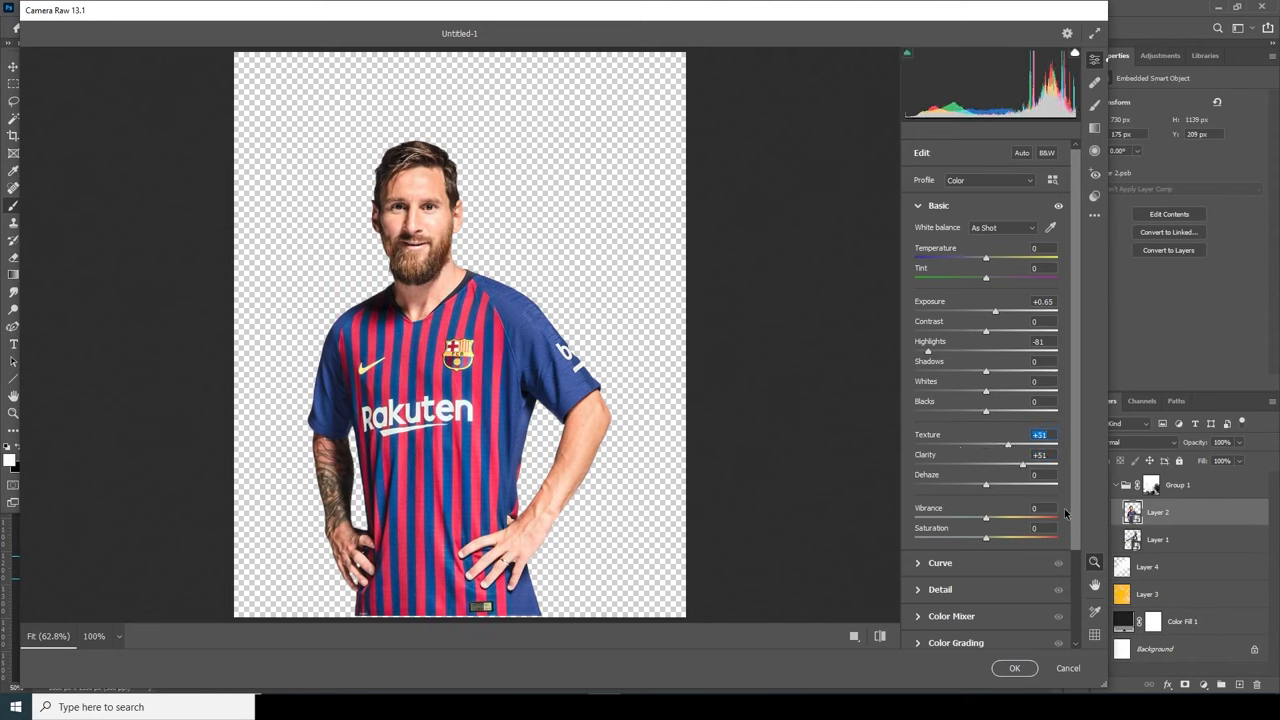
# Set the Camera Raw sharpening to 18 and noise reduction to 42, and apply the filter to Messi
pyautogui.scroll(-3, 1078, 520)
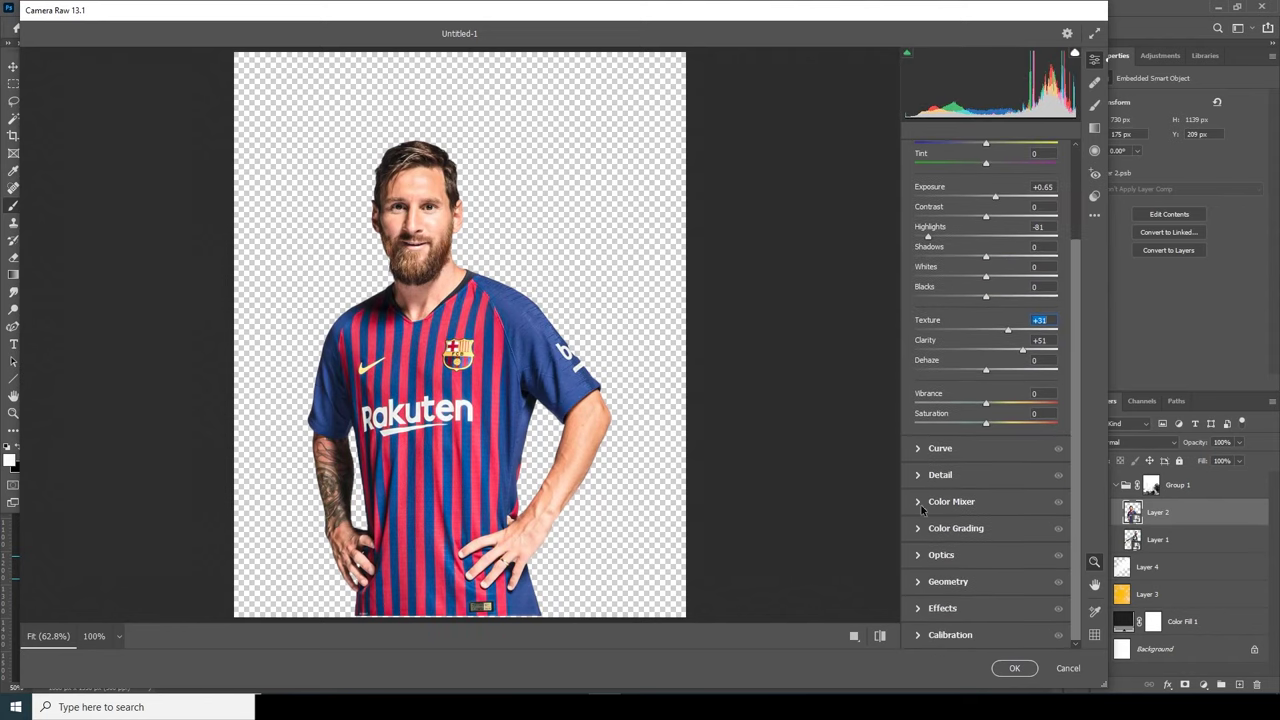
pyautogui.click(919, 476)
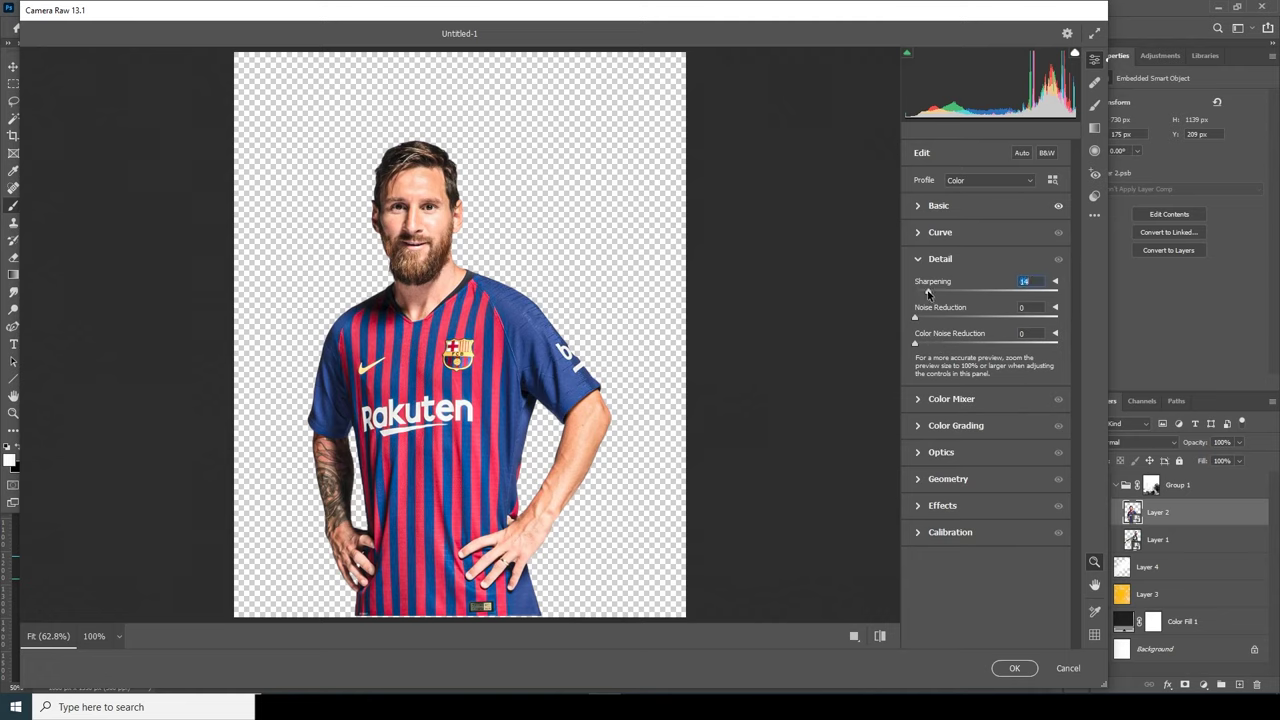
pyautogui.click(976, 318)
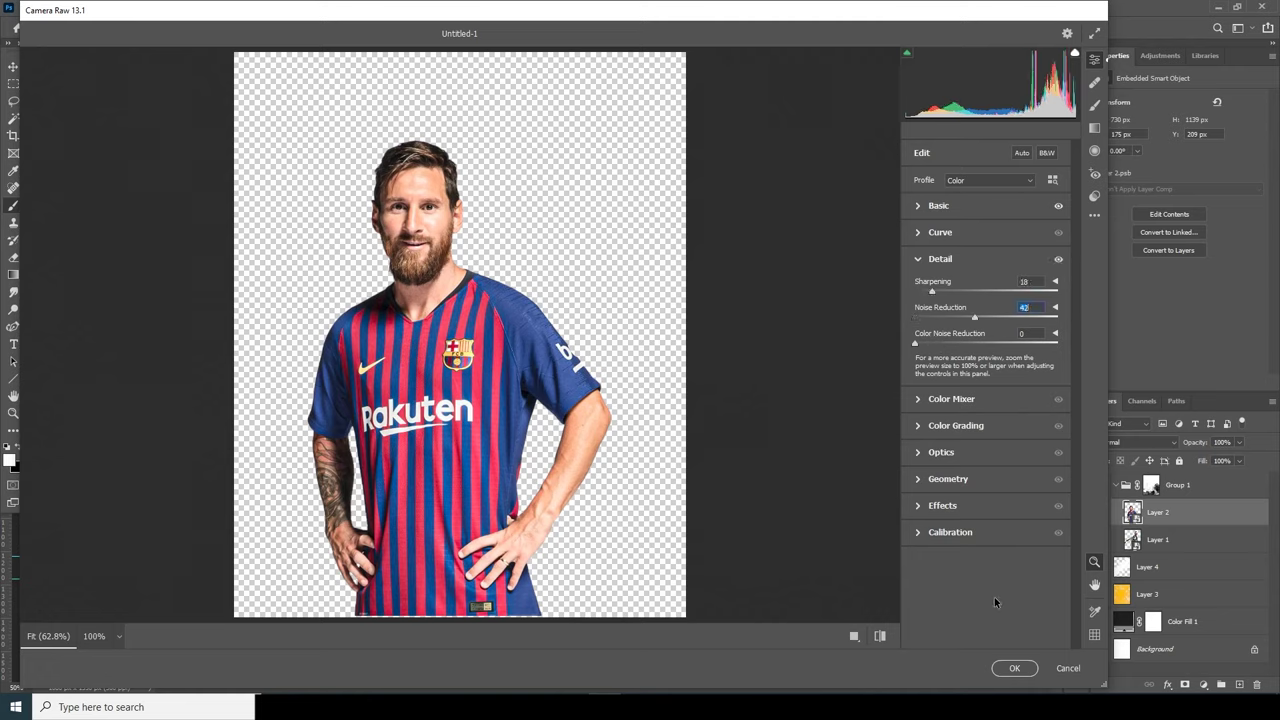
pyautogui.click(1013, 670)
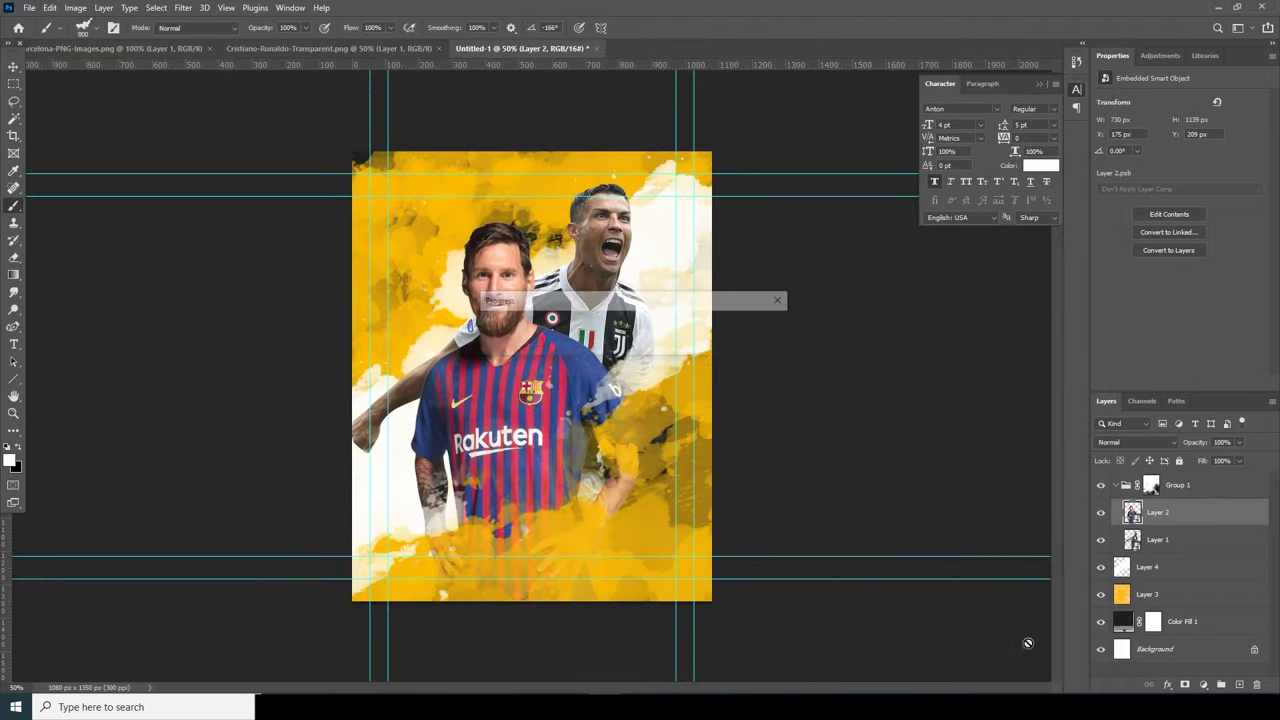
# Duplicate the Messi layer and choose the Tattoo skull style for the copy in the Style Transfer neural filter
pyautogui.moveTo(1135, 515); pyautogui.dragTo(1239, 686)
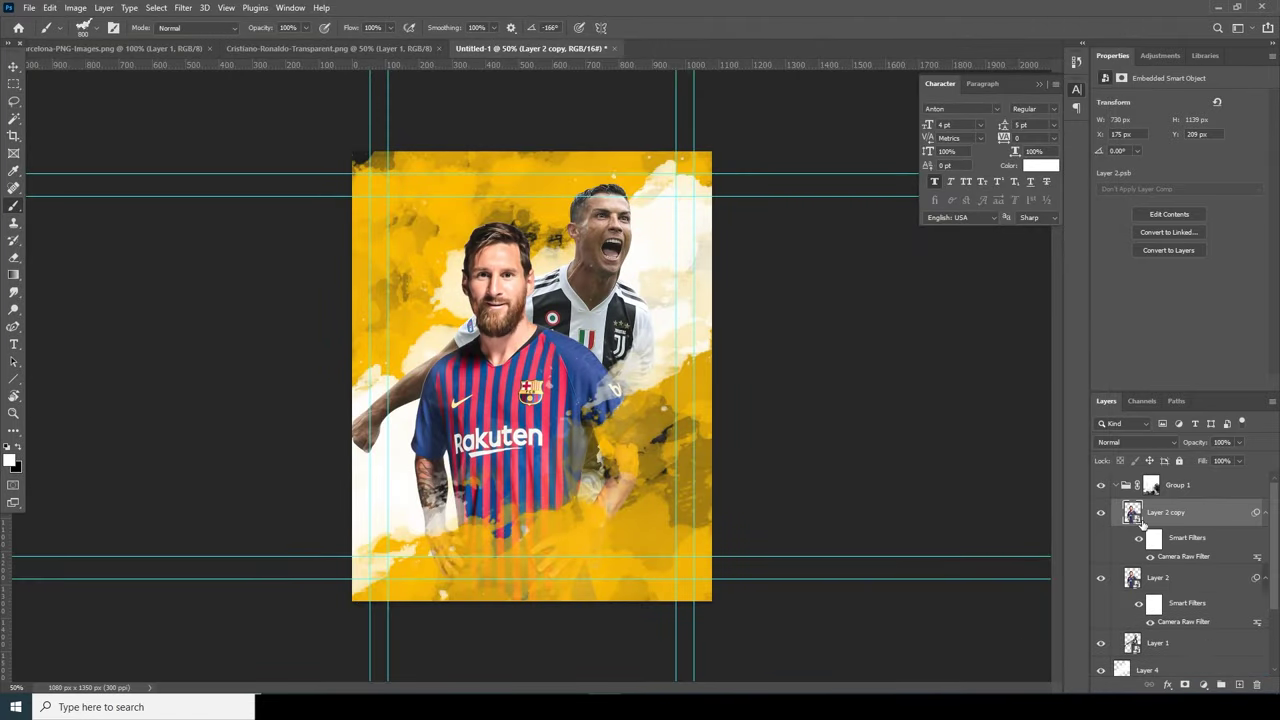
pyautogui.click(183, 7)
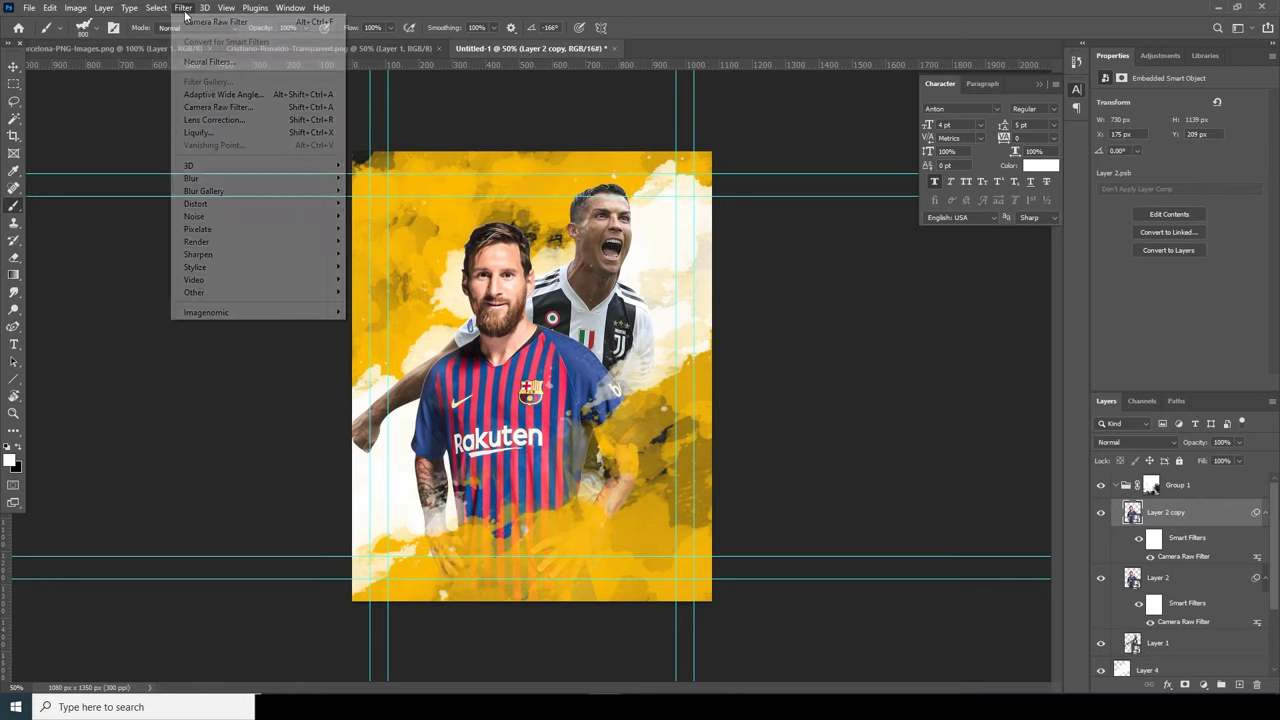
pyautogui.click(210, 66)
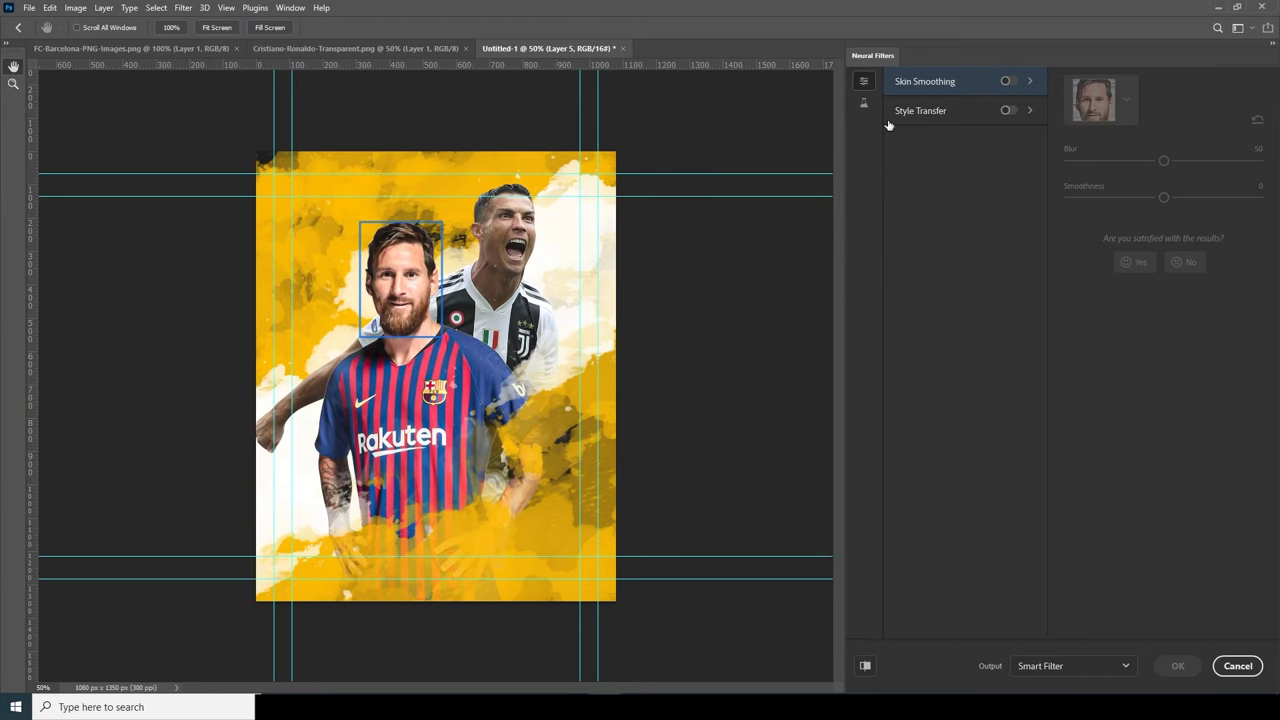
pyautogui.click(1008, 111)
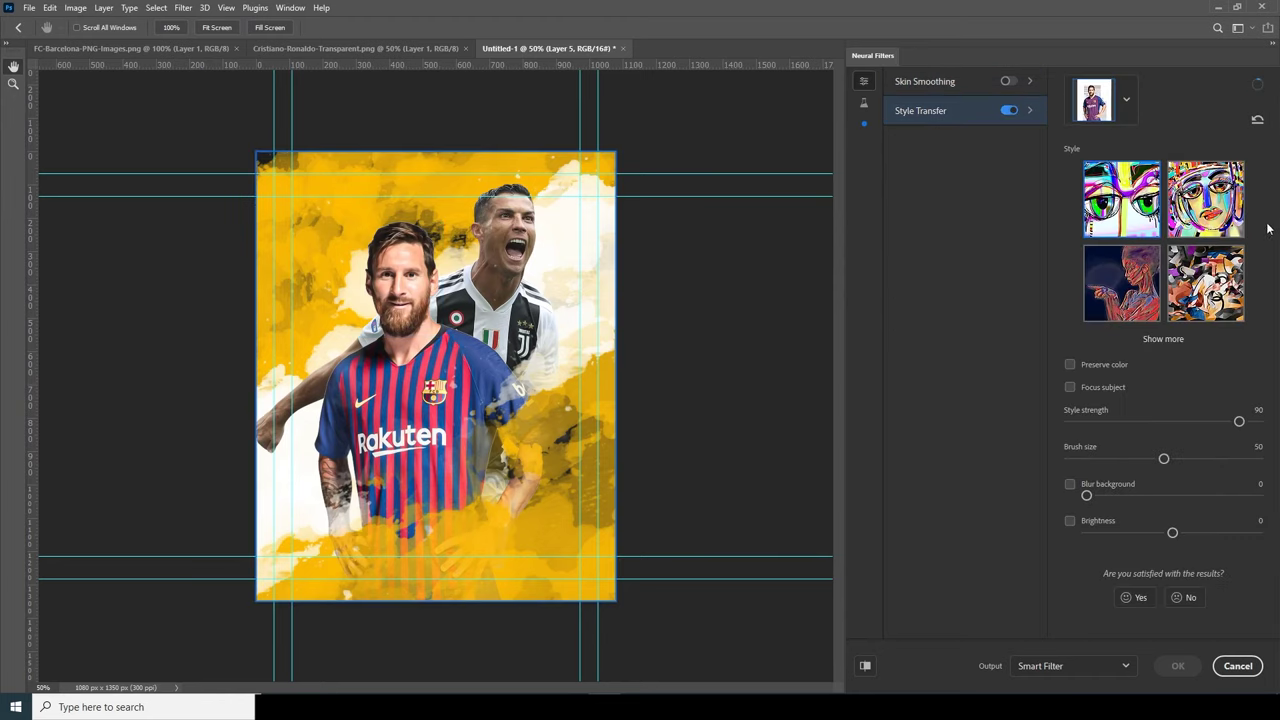
pyautogui.click(1162, 340)
pyautogui.moveTo(1267, 198)
pyautogui.mouseDown()
pyautogui.moveTo(1270, 362)
pyautogui.moveTo(1270, 217)
pyautogui.mouseUp()
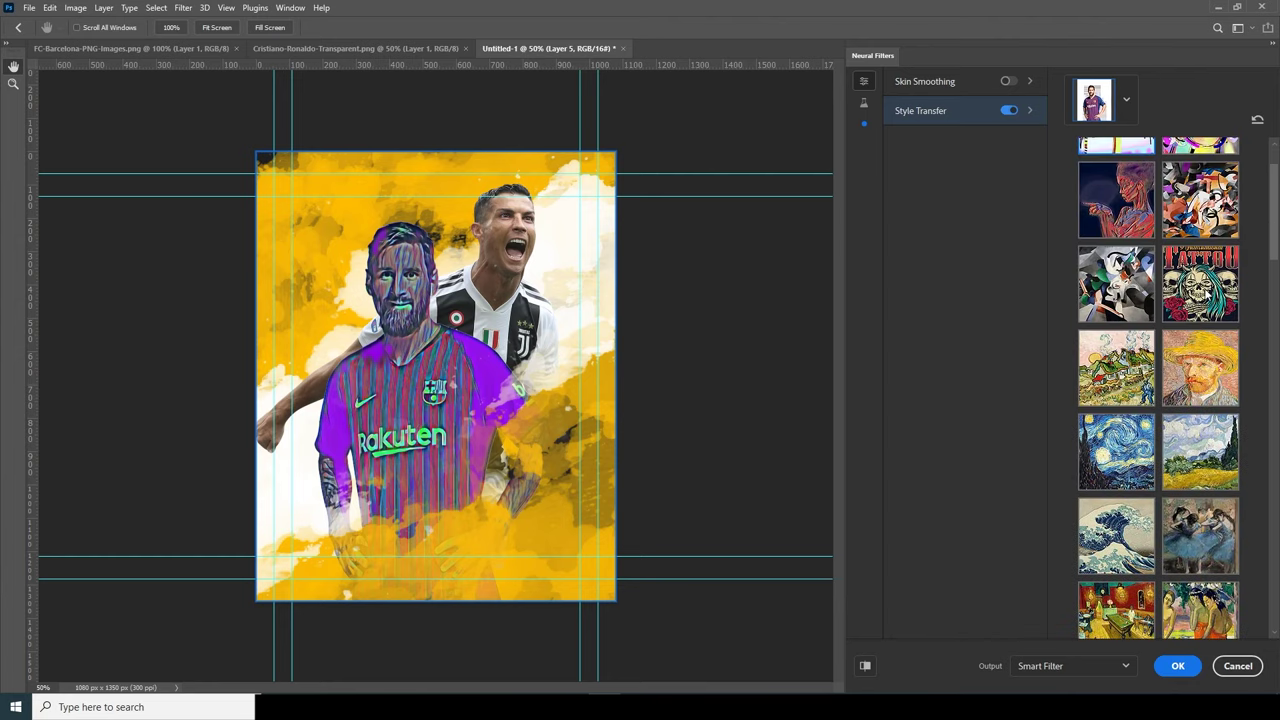
pyautogui.click(1207, 293)
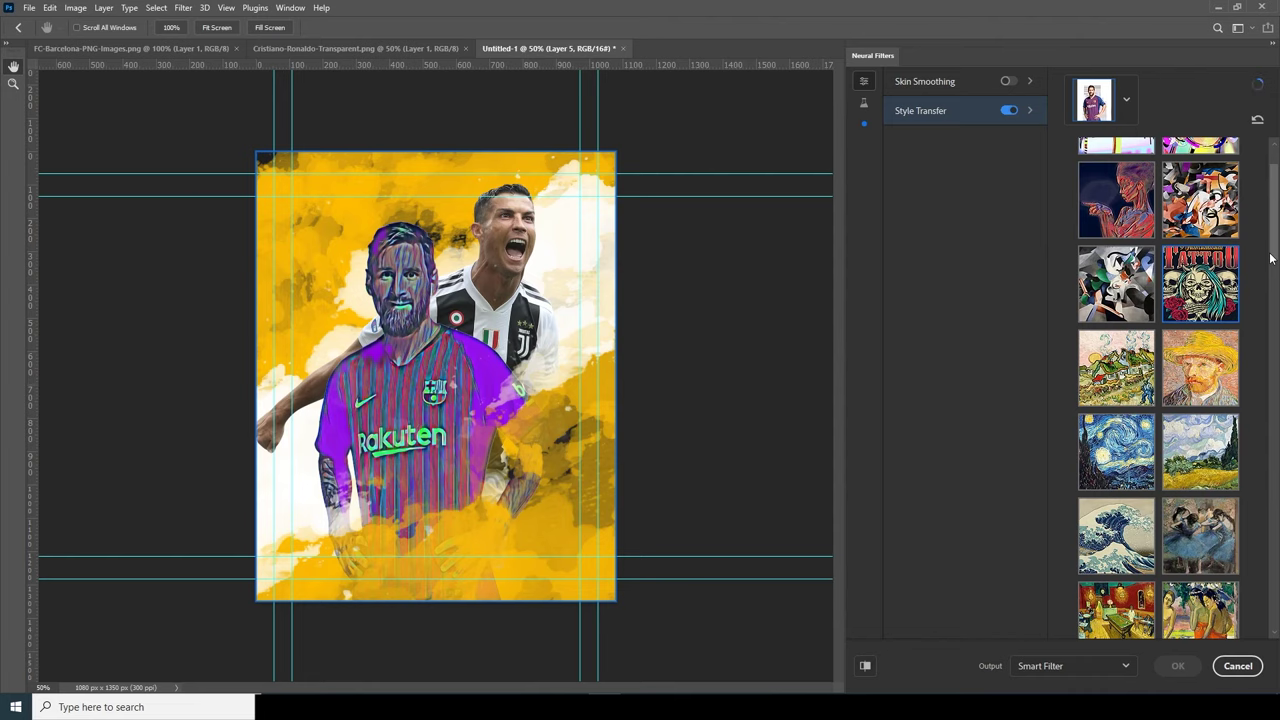
# Enable Preserve color and Focus subject for the style transfer, and apply it to the Messi copy as a smart filter
pyautogui.scroll(-15, 1257, 451)
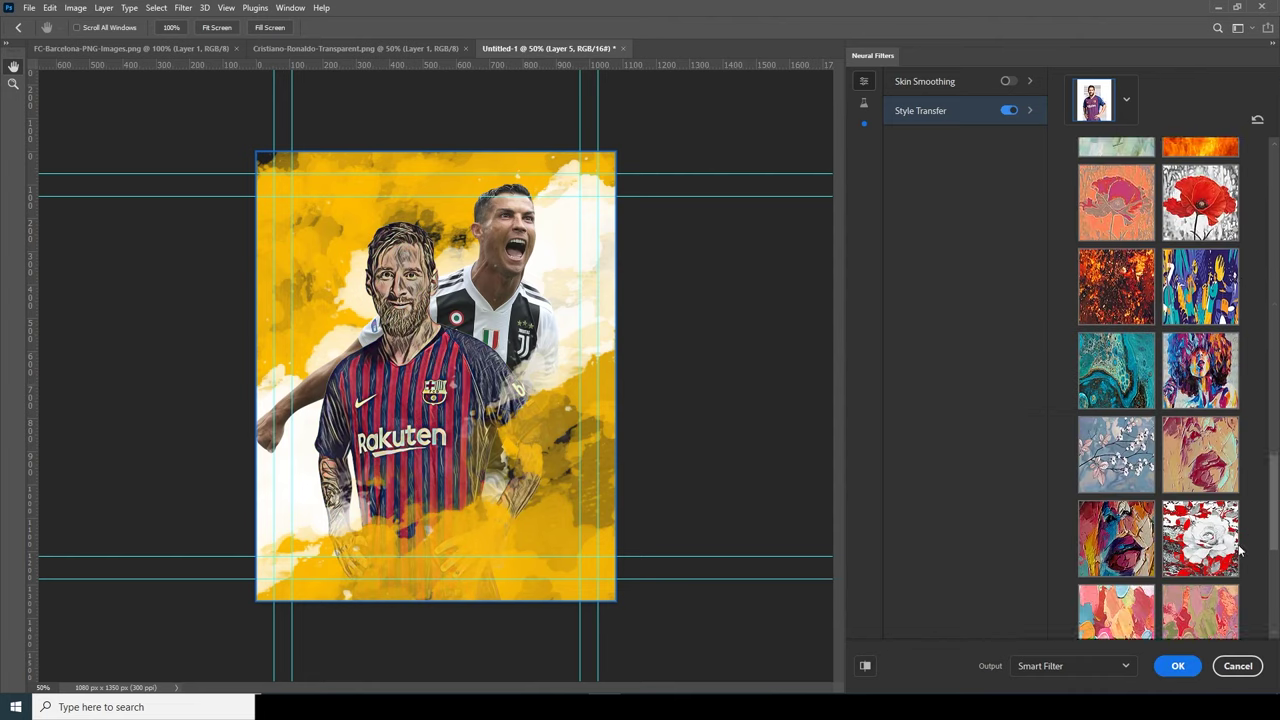
pyautogui.click(1070, 430)
pyautogui.scroll(10, 1069, 454)
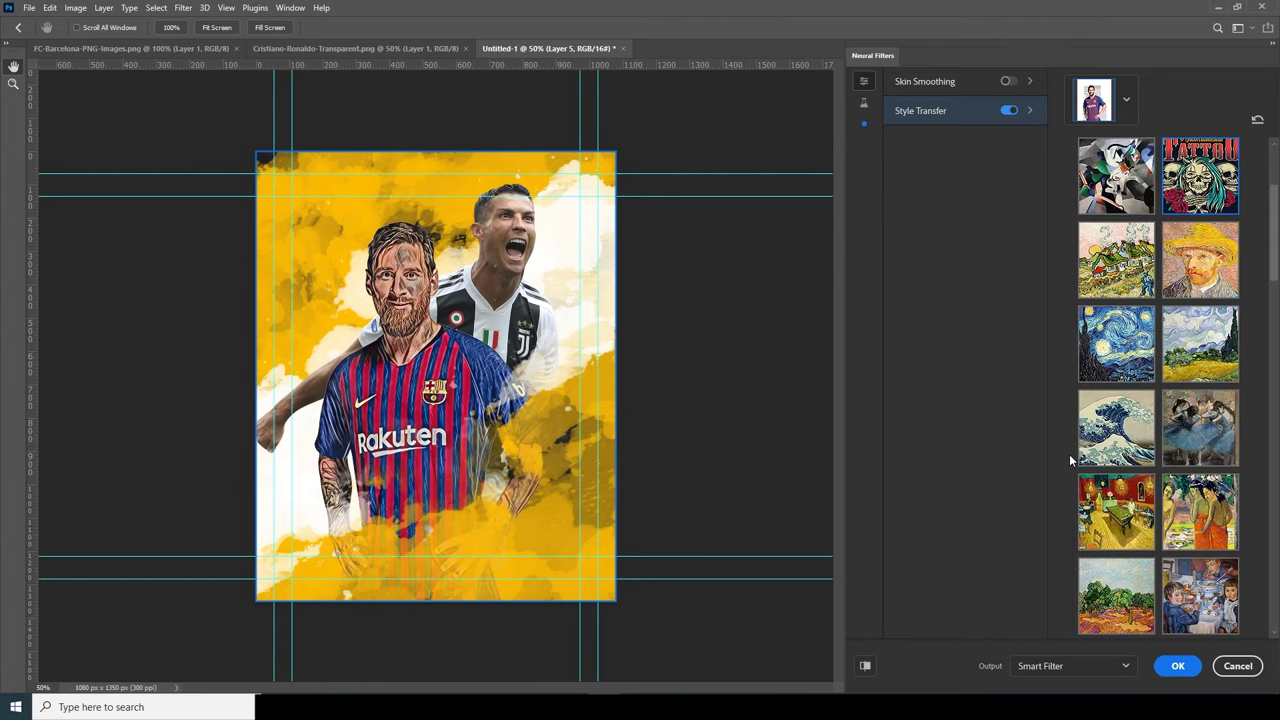
pyautogui.scroll(-6, 1259, 551)
pyautogui.scroll(-3, 1259, 560)
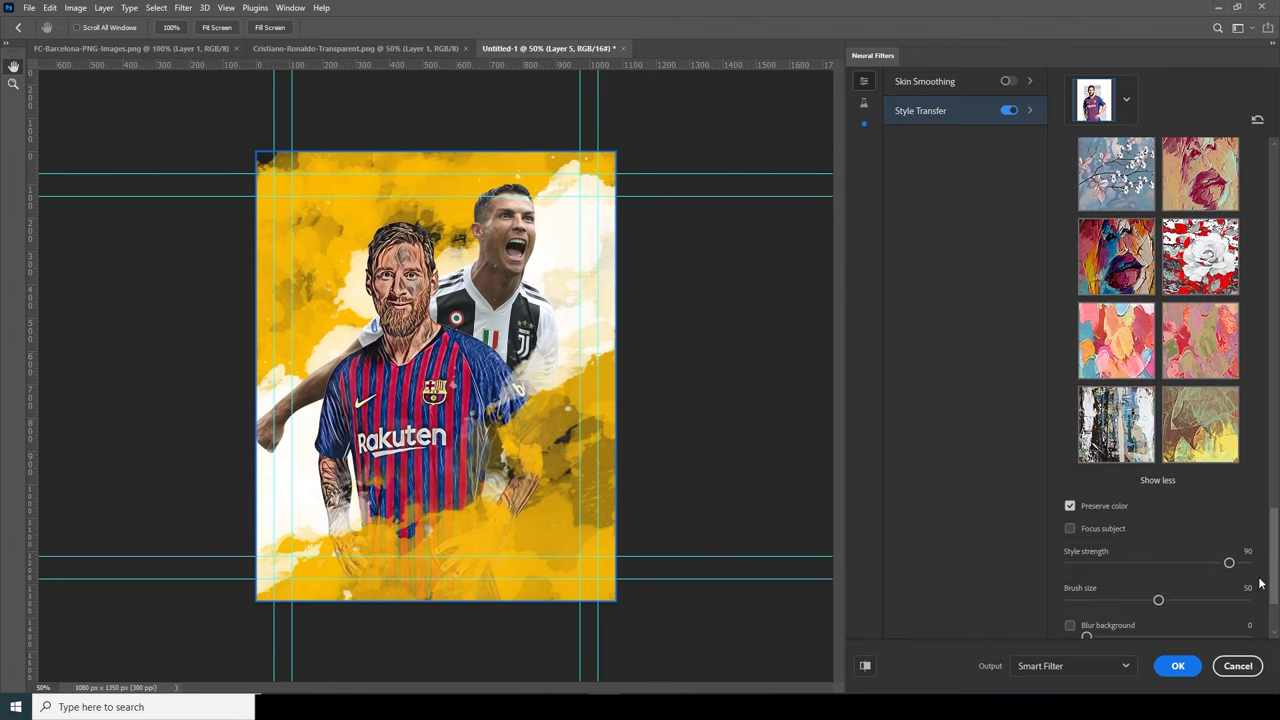
pyautogui.click(1070, 529)
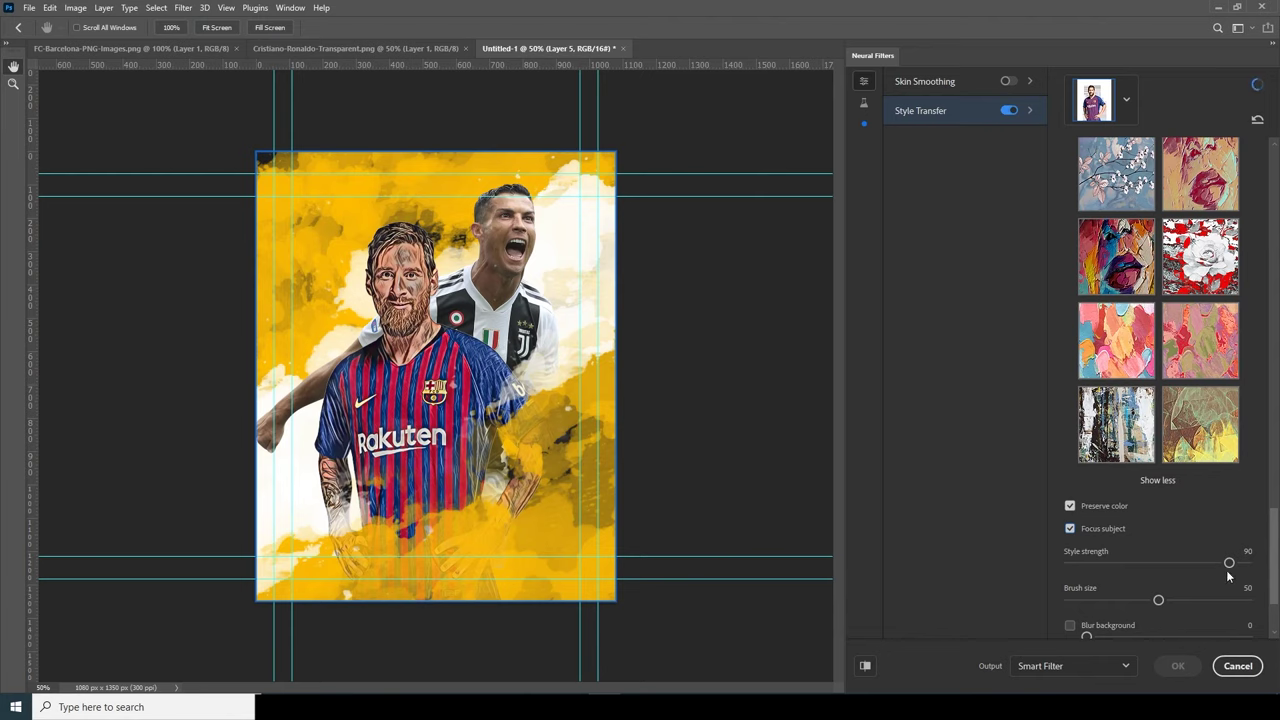
pyautogui.click(1177, 666)
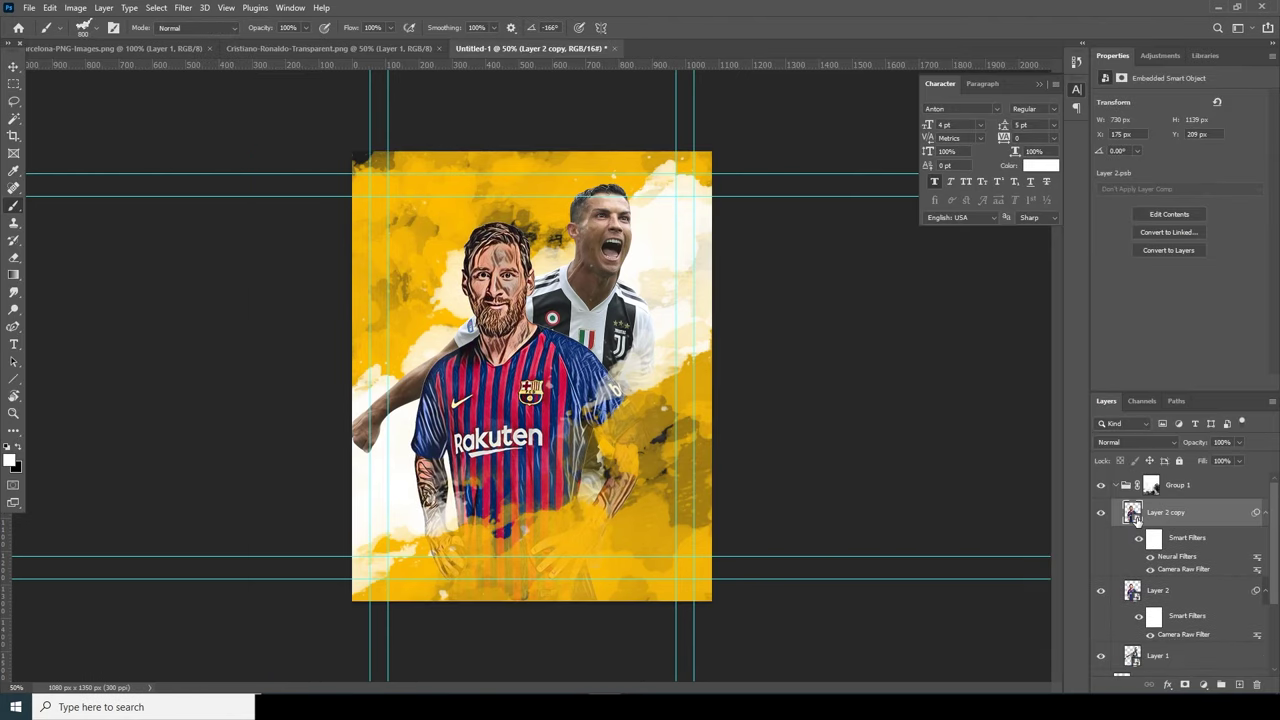
# Set the blend mode of the stylised Messi copy to Soft Light
pyautogui.click(1131, 442)
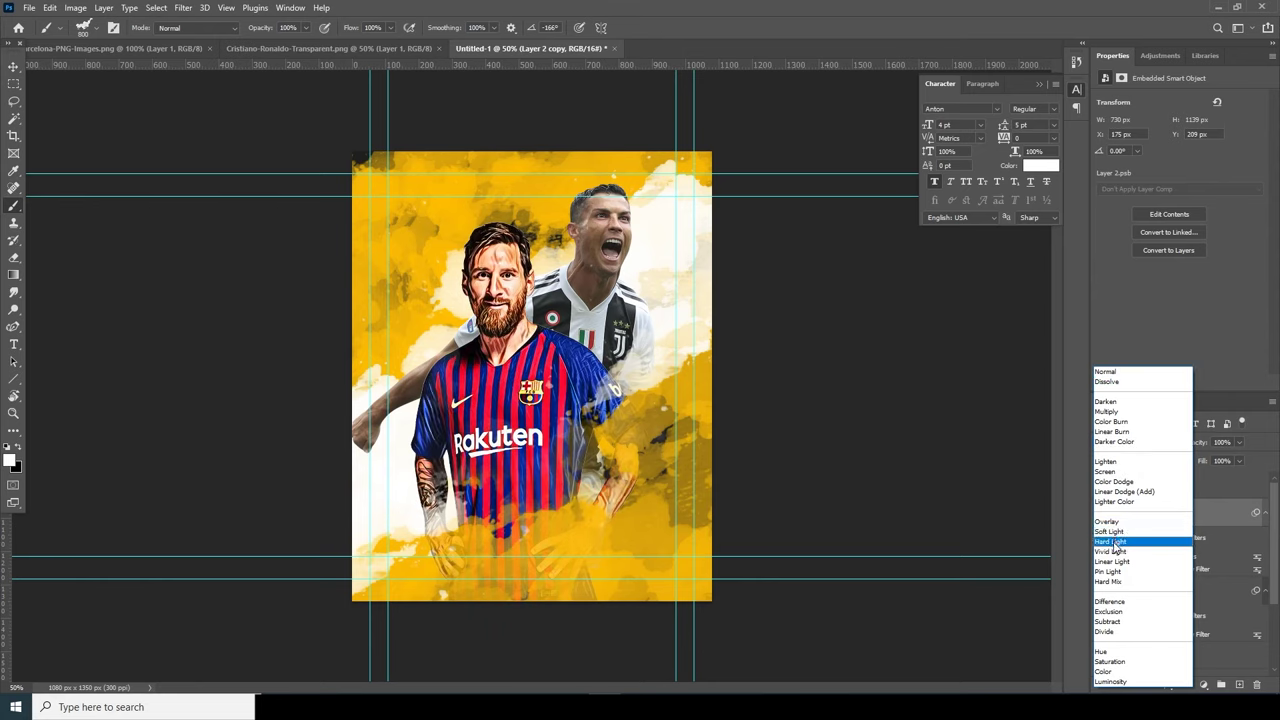
pyautogui.click(1112, 531)
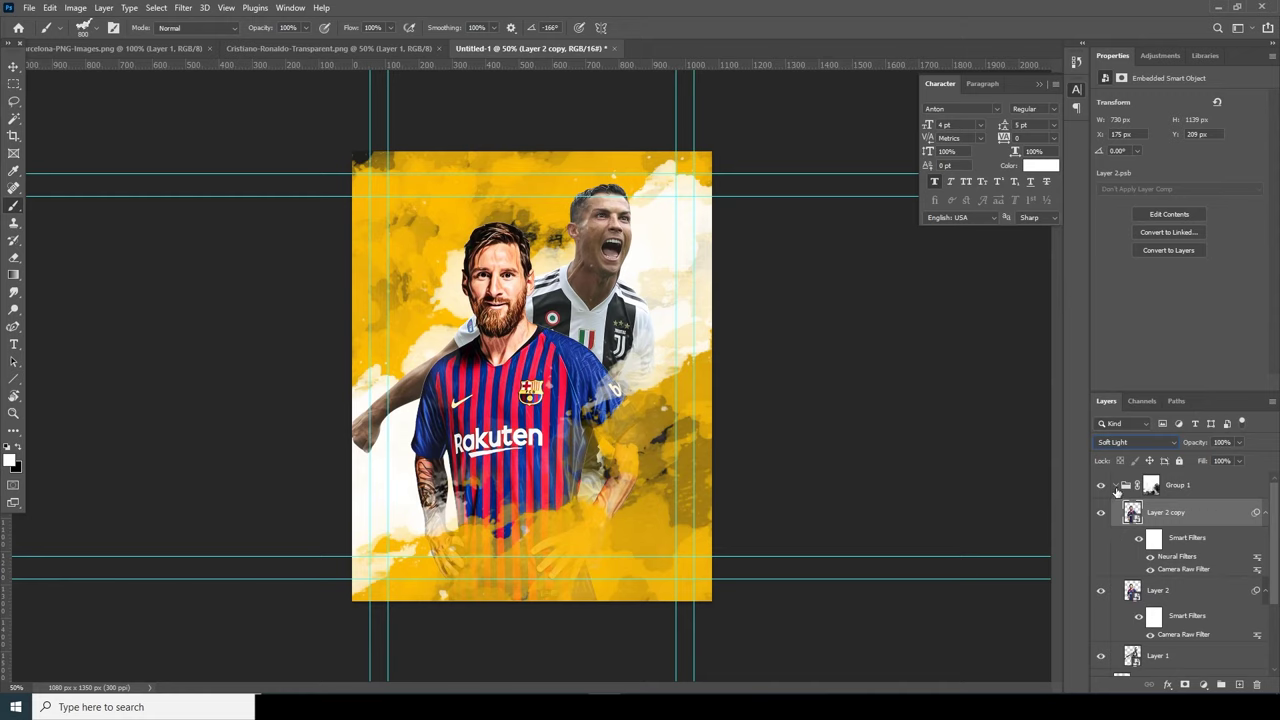
pyautogui.click(1116, 486)
pyautogui.click(1116, 486)
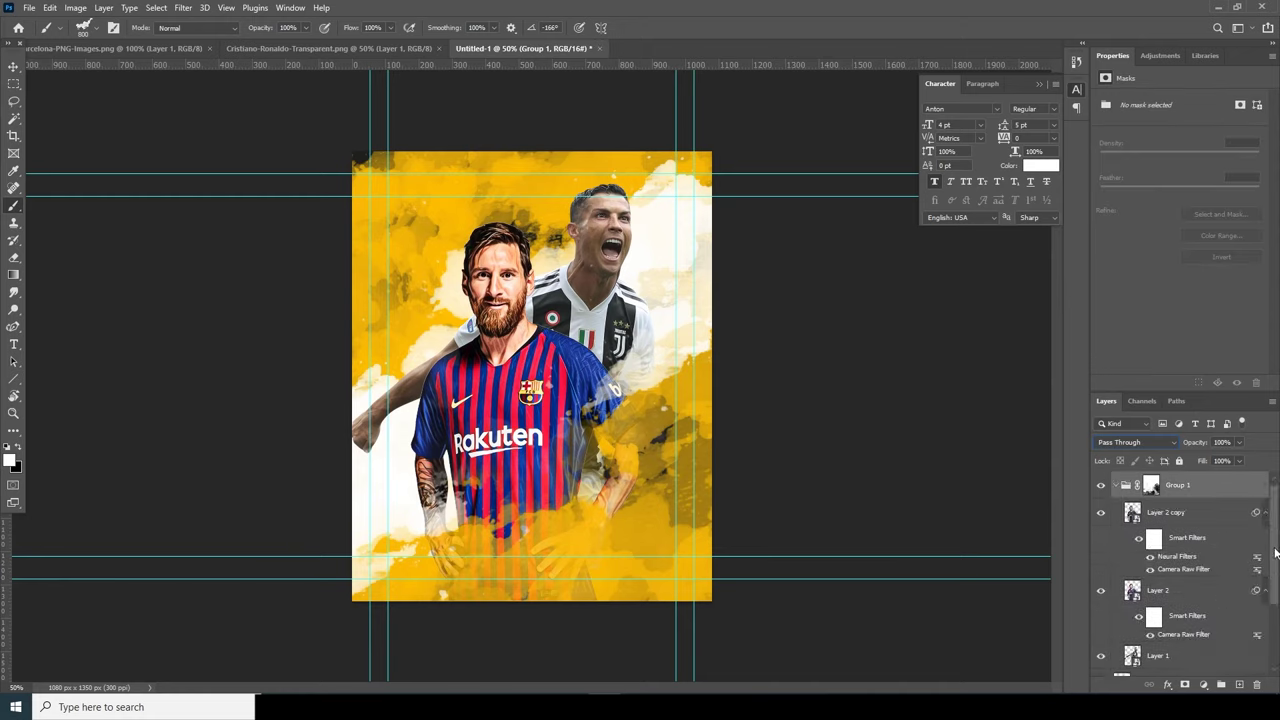
# Duplicate the Ronaldo layer and apply Style Transfer to the copy with the Tattoo skull style, Preserve color and Focus subject enabled
pyautogui.scroll(-3, 1168, 585)
pyautogui.click(1140, 581)
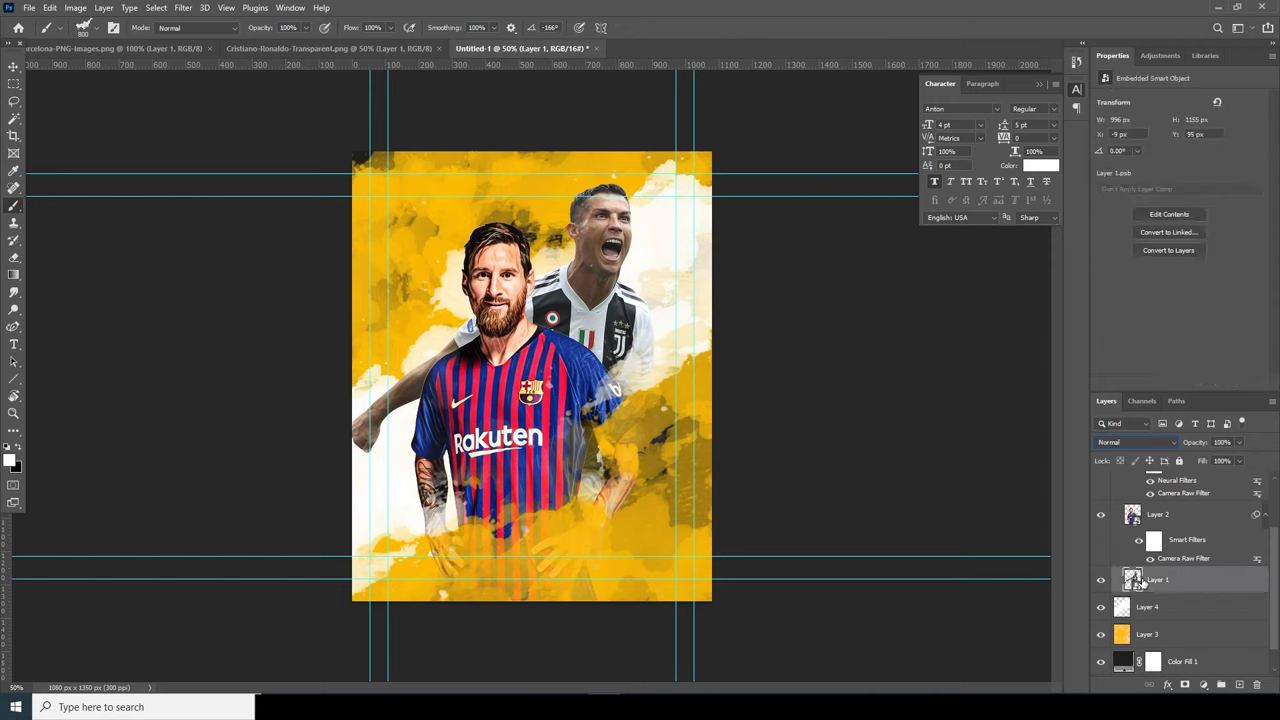
pyautogui.hotkey('ctrl', 'j')
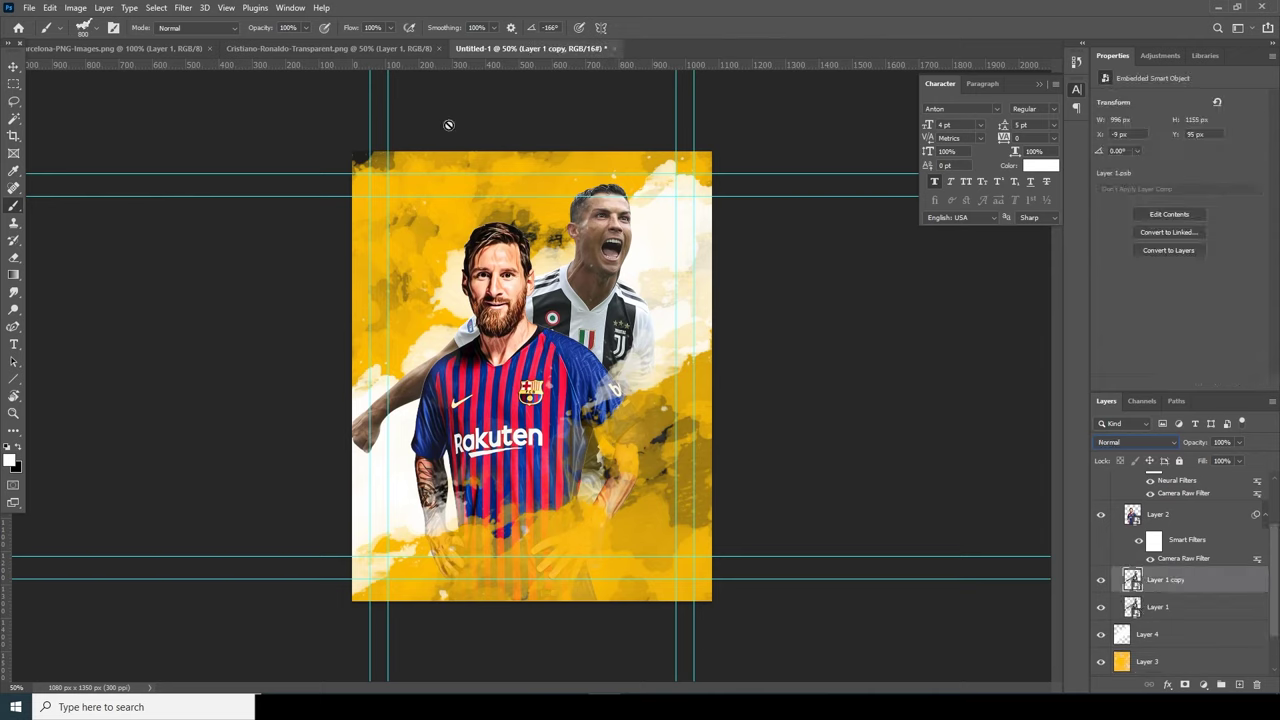
pyautogui.click(184, 8)
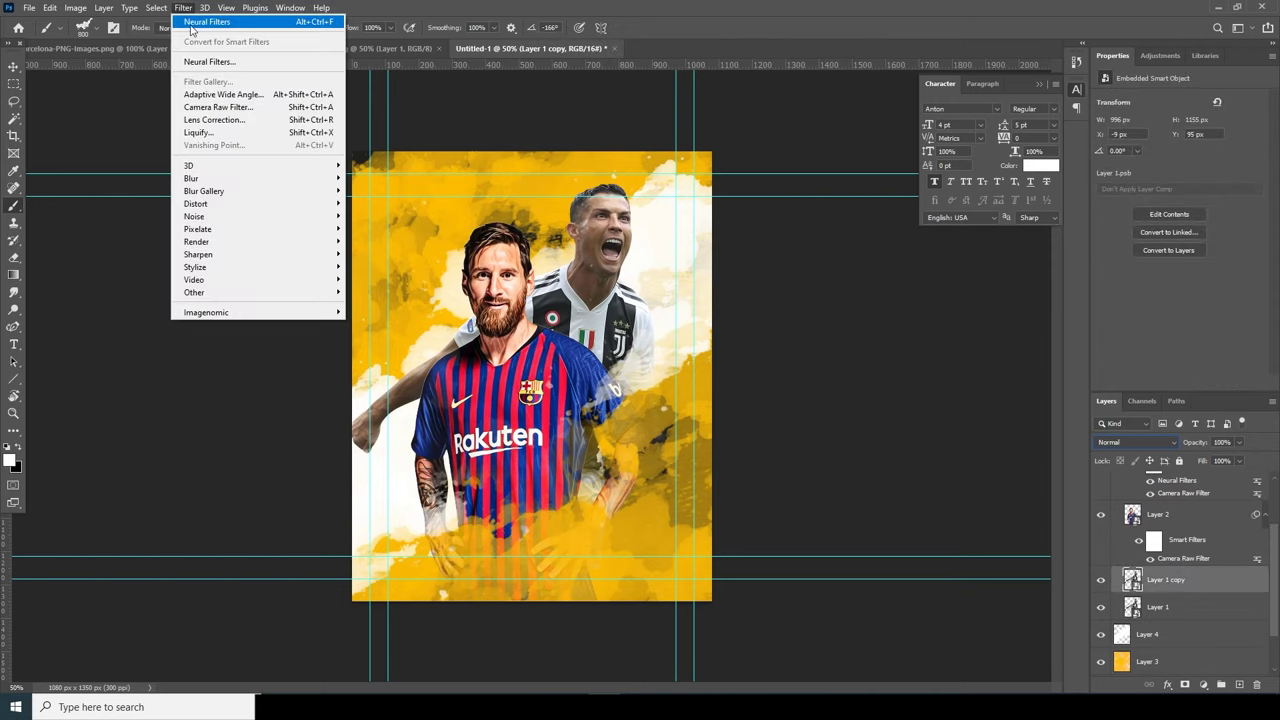
pyautogui.click(207, 22)
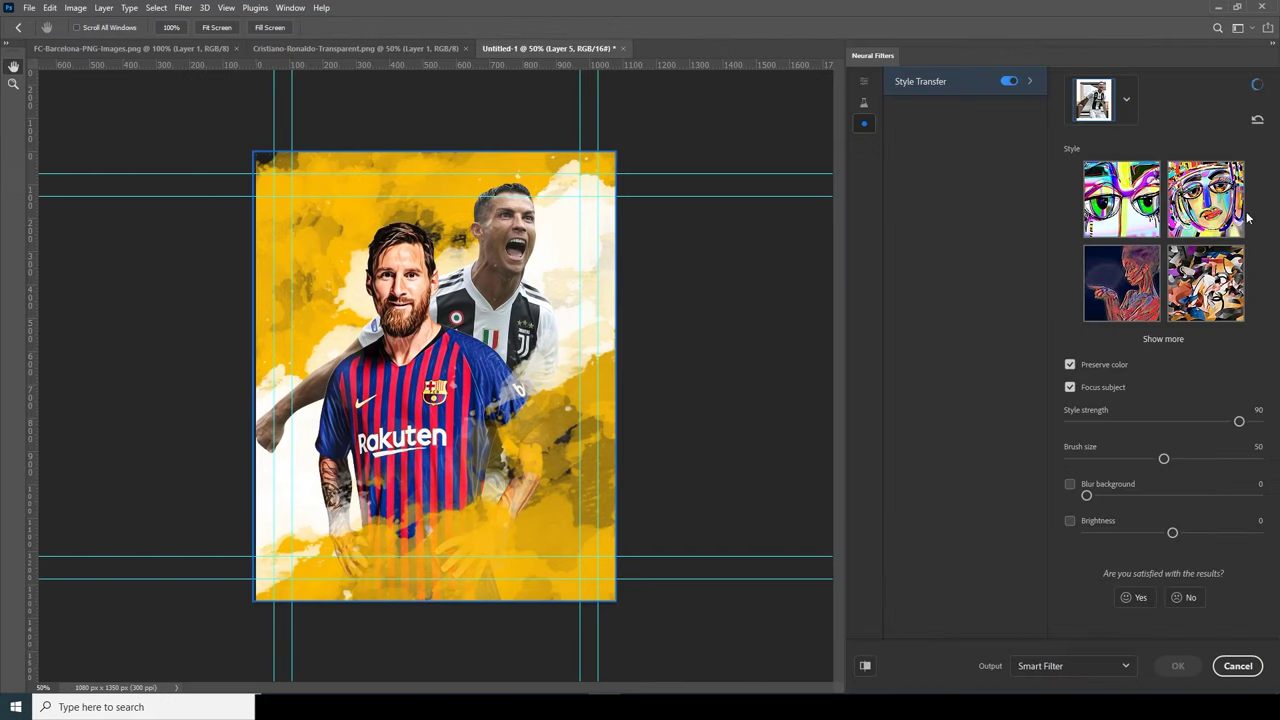
pyautogui.click(1161, 340)
pyautogui.click(1178, 378)
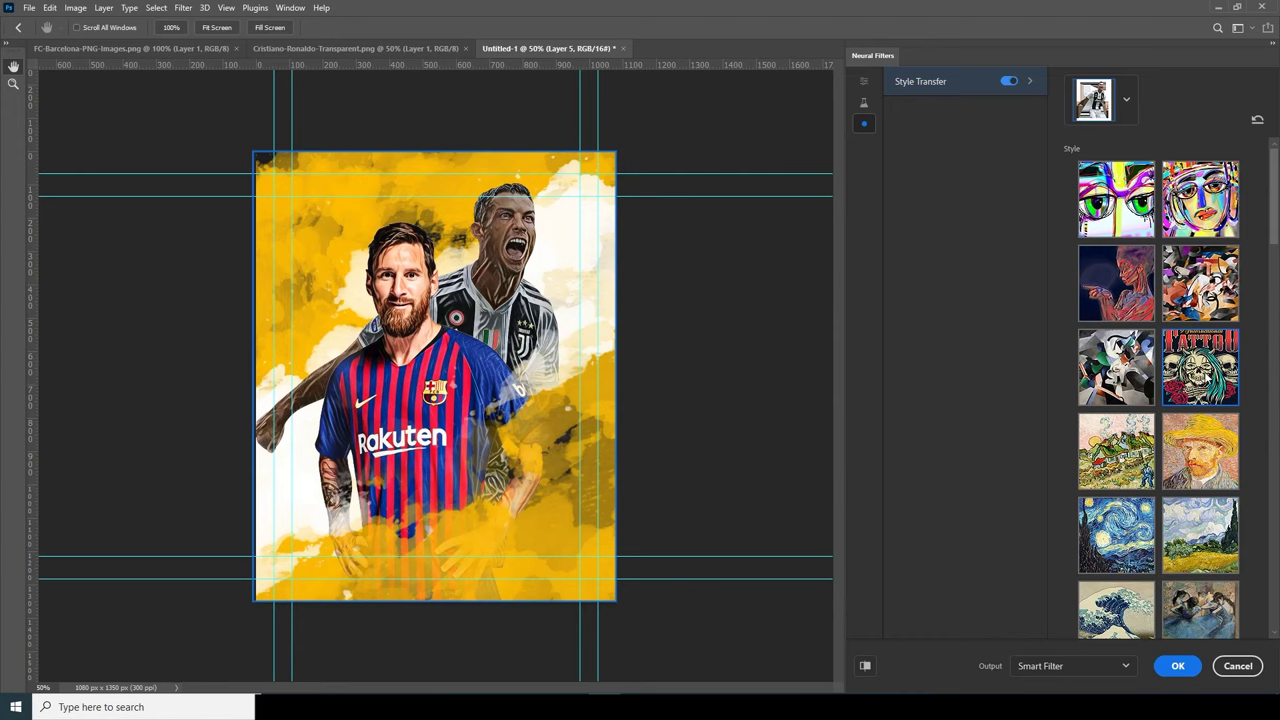
pyautogui.moveTo(1274, 240); pyautogui.dragTo(1241, 625)
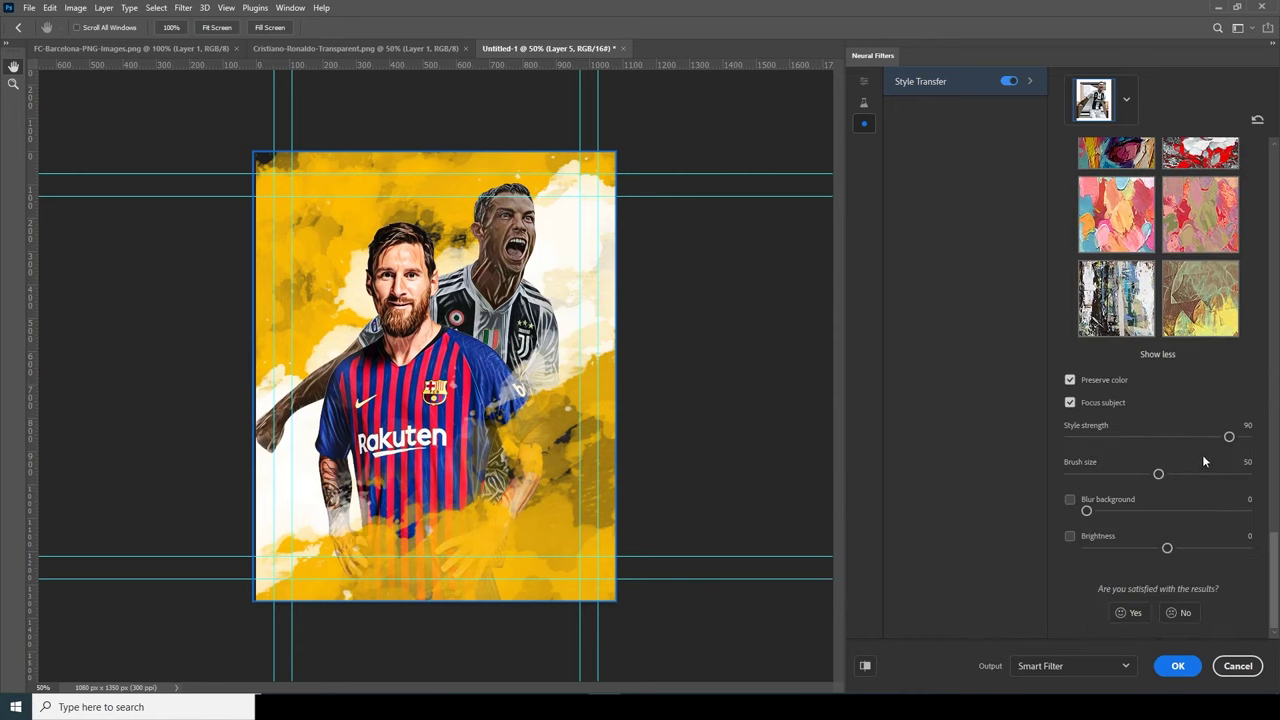
pyautogui.click(1177, 665)
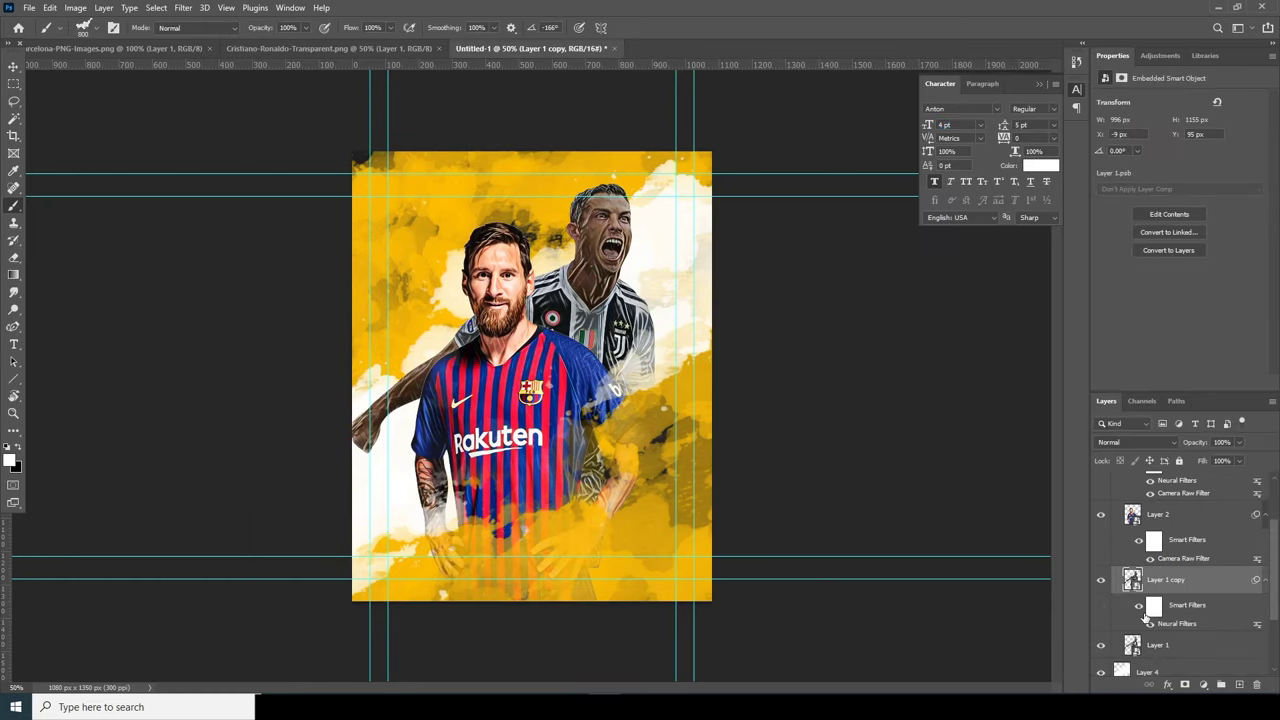
# Set the blend mode of the stylised Ronaldo copy to Overlay
pyautogui.click(1124, 443)
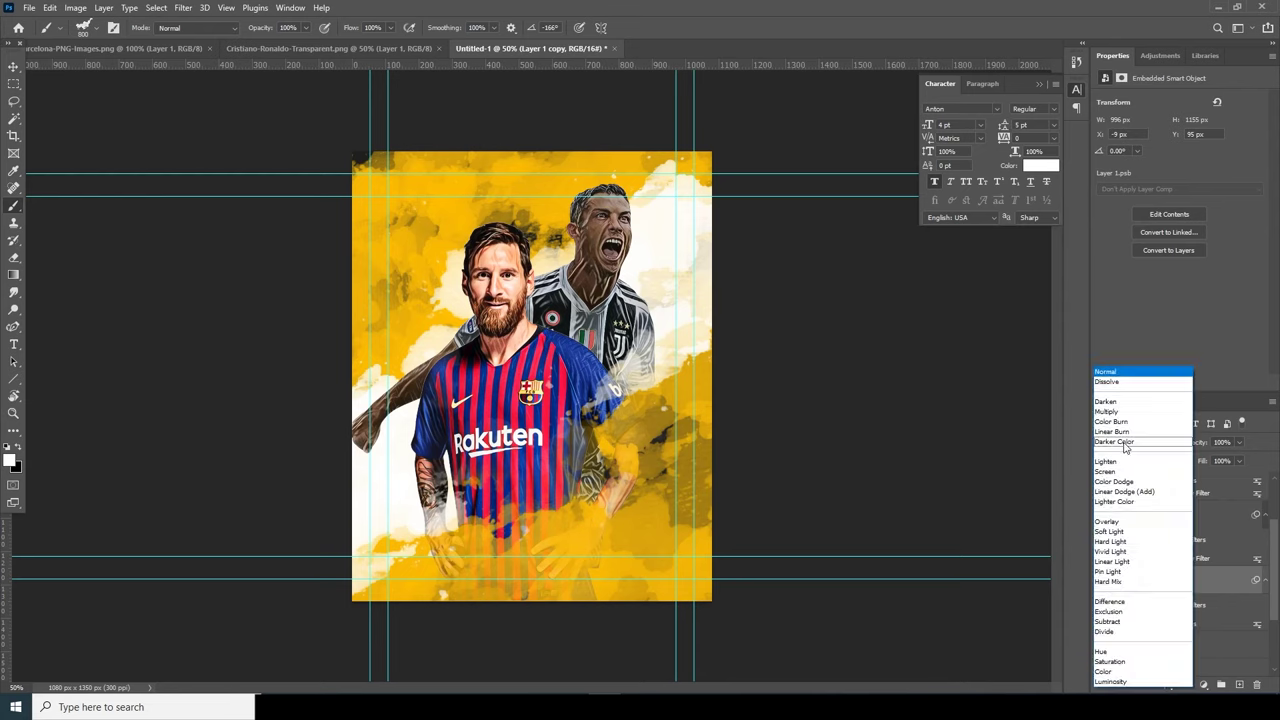
pyautogui.click(1108, 522)
# Move both Messi layers together lower and closer to Ronaldo, to about X 242 px, Y 311 px, keeping their scale at 100%
pyautogui.moveTo(1273, 579); pyautogui.dragTo(1278, 514)
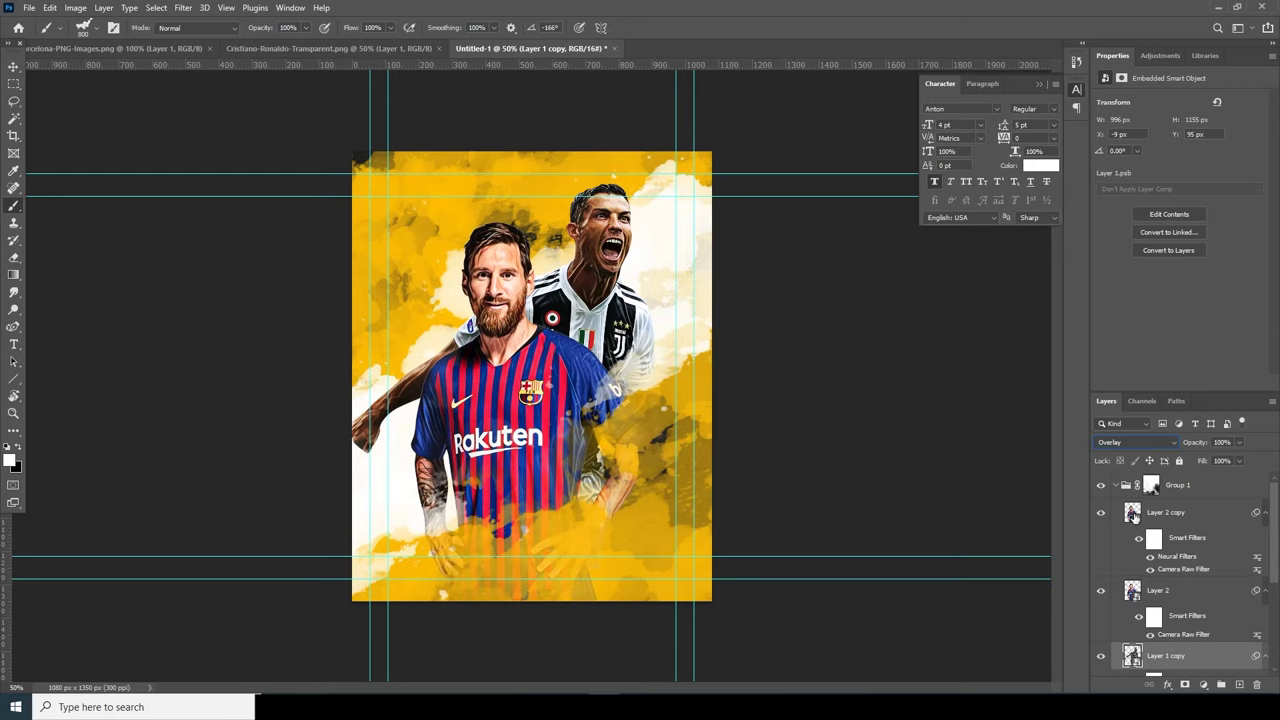
pyautogui.click(1133, 513)
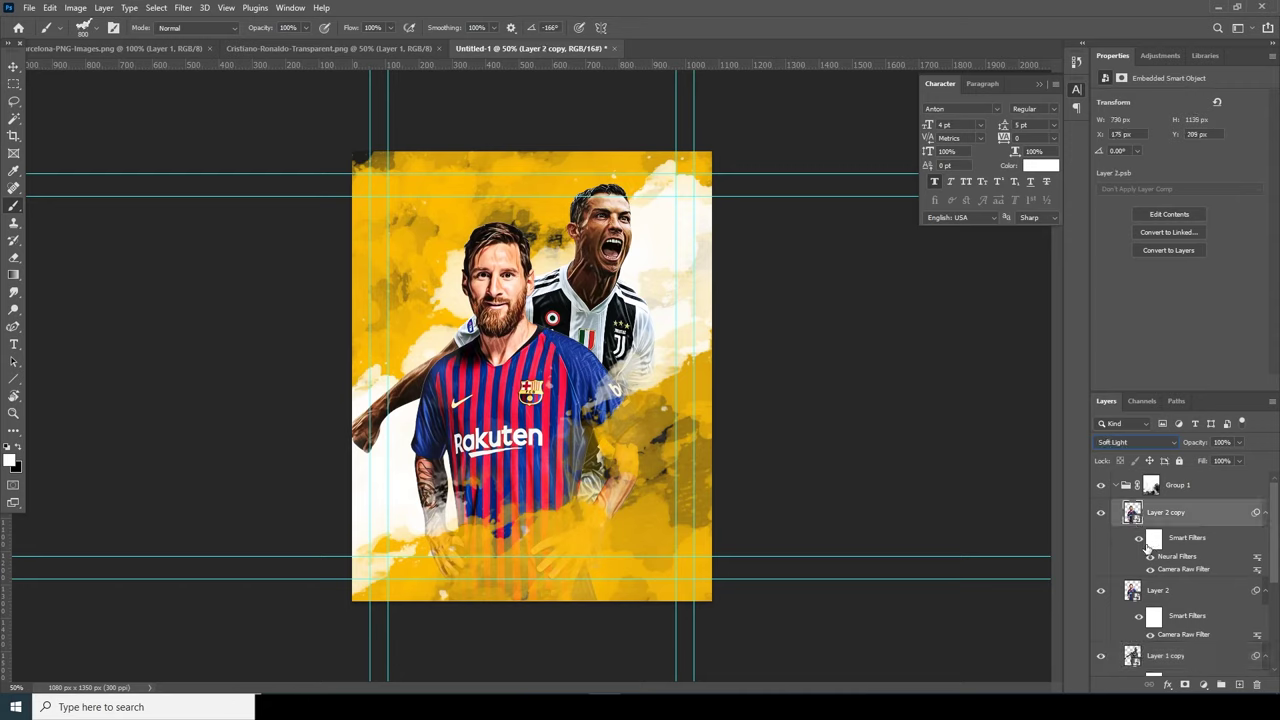
pyautogui.keyDown('shift'); pyautogui.click(1131, 592); pyautogui.keyUp('shift')
pyautogui.hotkey('ctrl', 't')
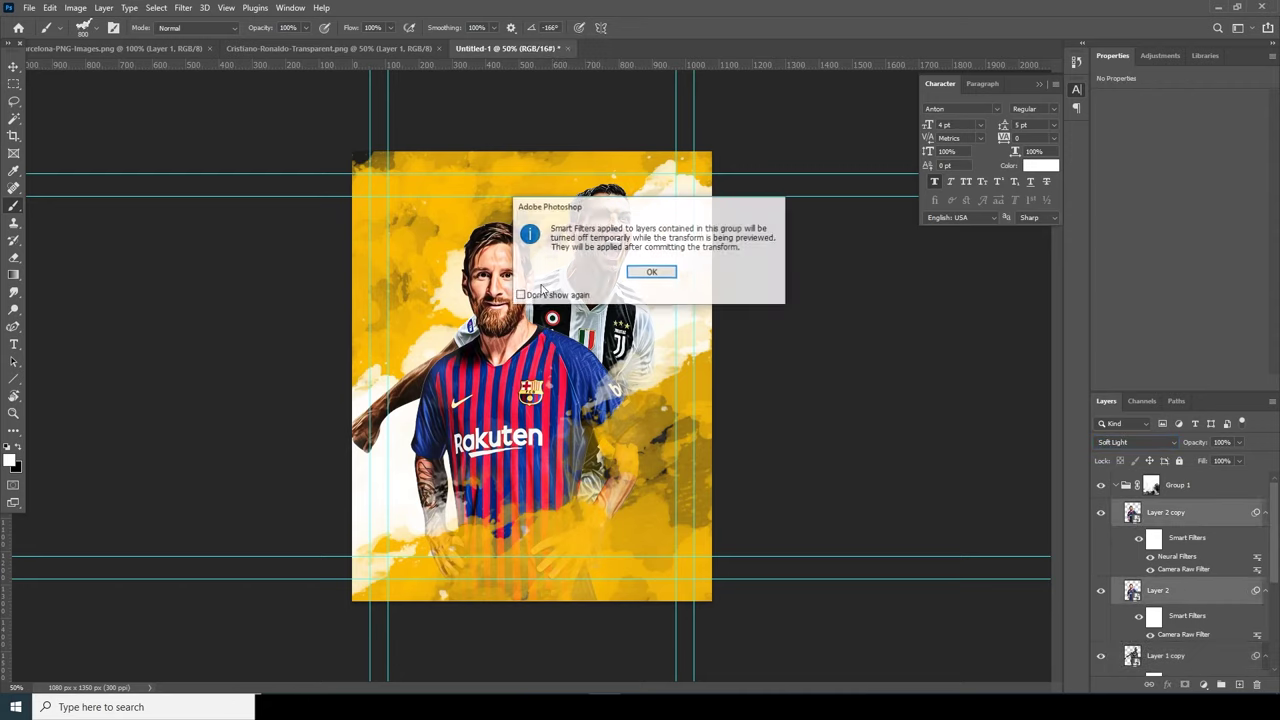
pyautogui.click(652, 279)
pyautogui.moveTo(533, 236); pyautogui.dragTo(561, 361)
pyautogui.press('Return')
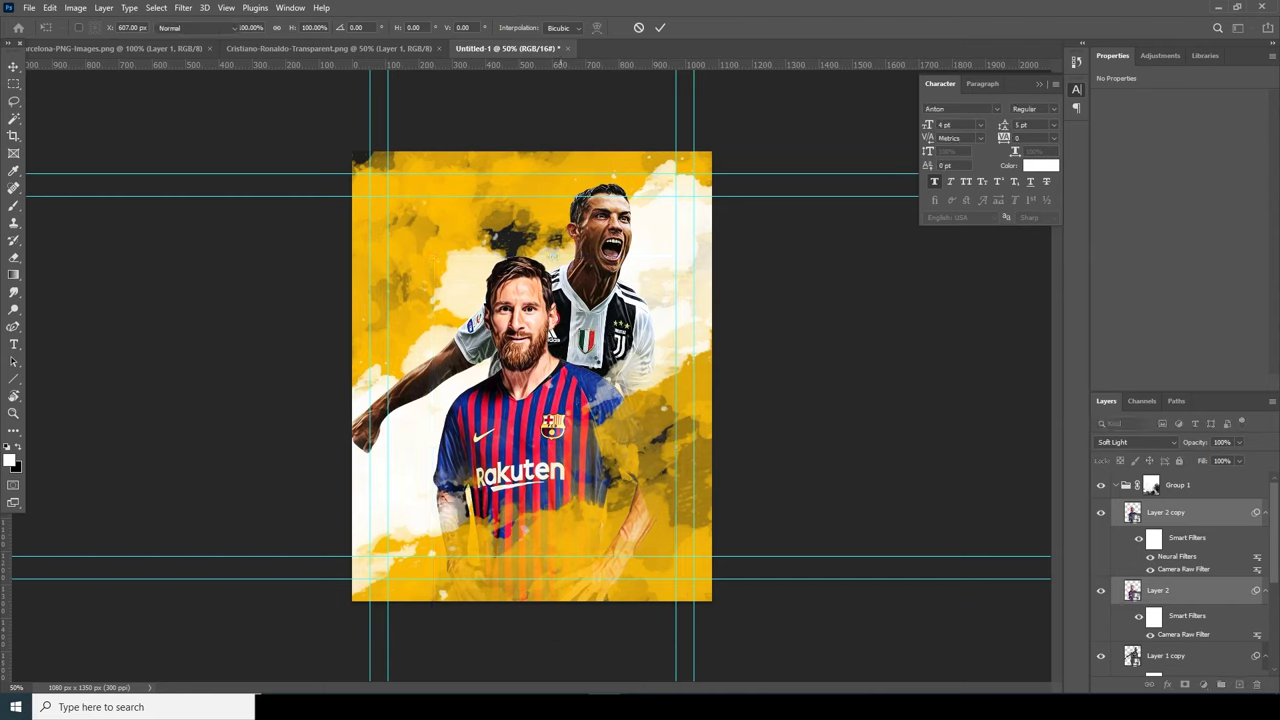
# Collapse the players' group and add a new layer directly above the white splatter layer
pyautogui.press('b')
pyautogui.click(1160, 522)
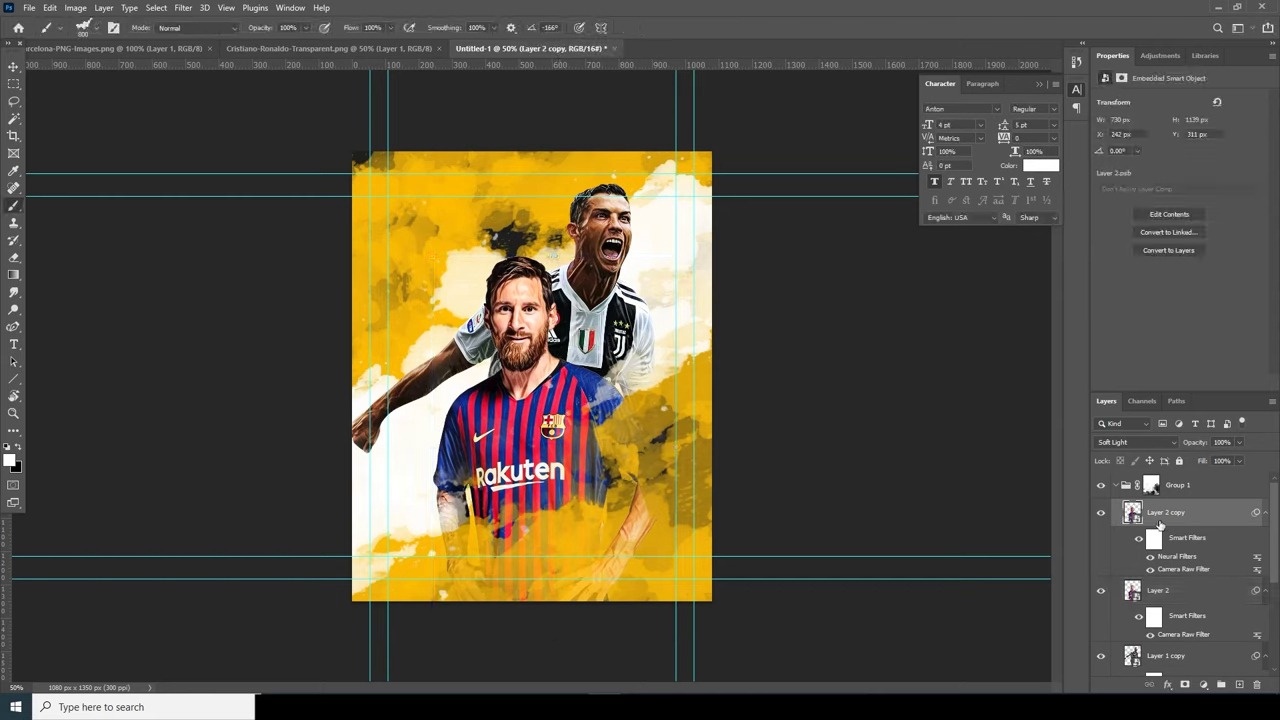
pyautogui.click(1118, 487)
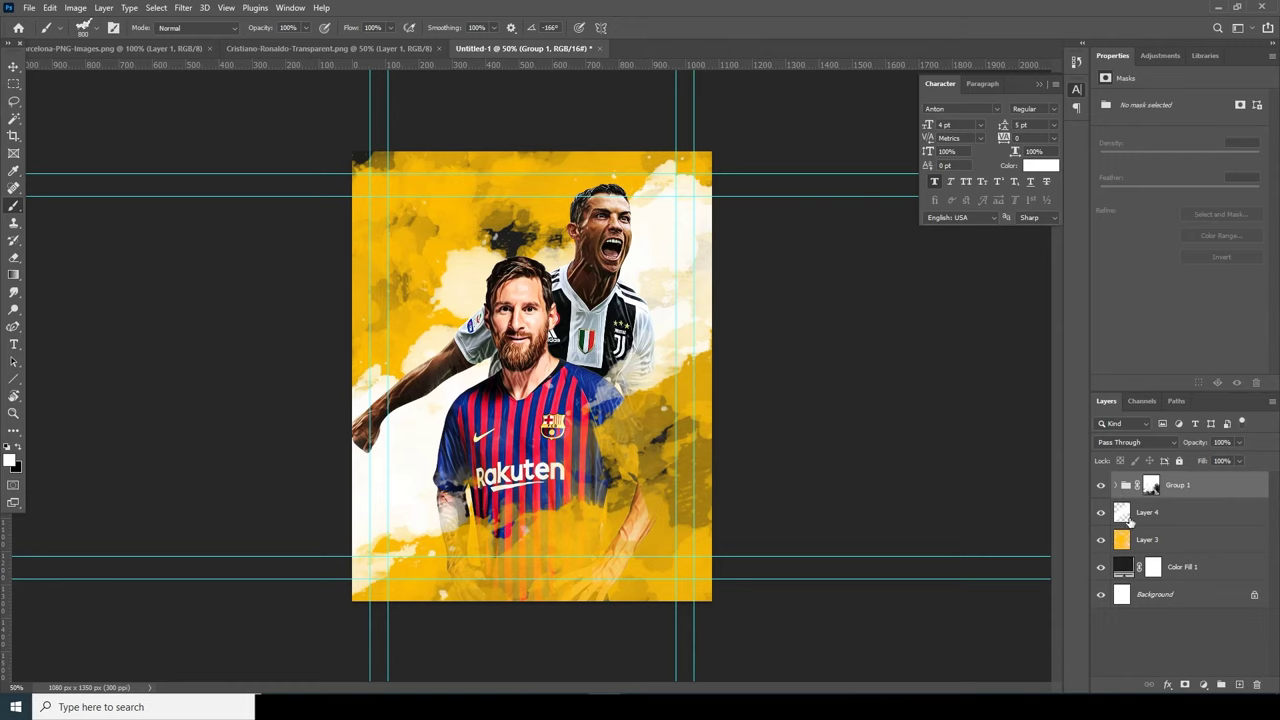
pyautogui.click(1130, 518)
pyautogui.click(1238, 685)
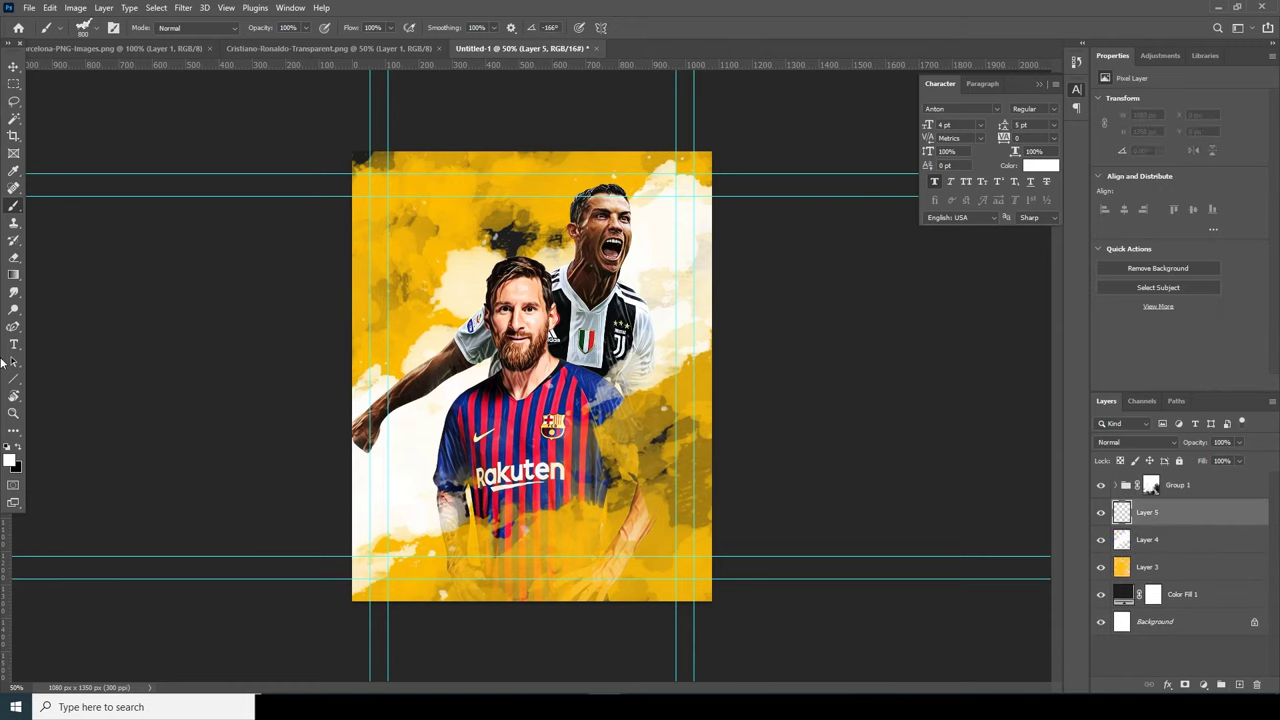
# Set the foreground colour to orange f59601 and move the new layer beneath the white splatter layer
pyautogui.click(10, 461)
pyautogui.click(530, 204)
pyautogui.moveTo(951, 400); pyautogui.dragTo(955, 446)
pyautogui.click(1060, 287)
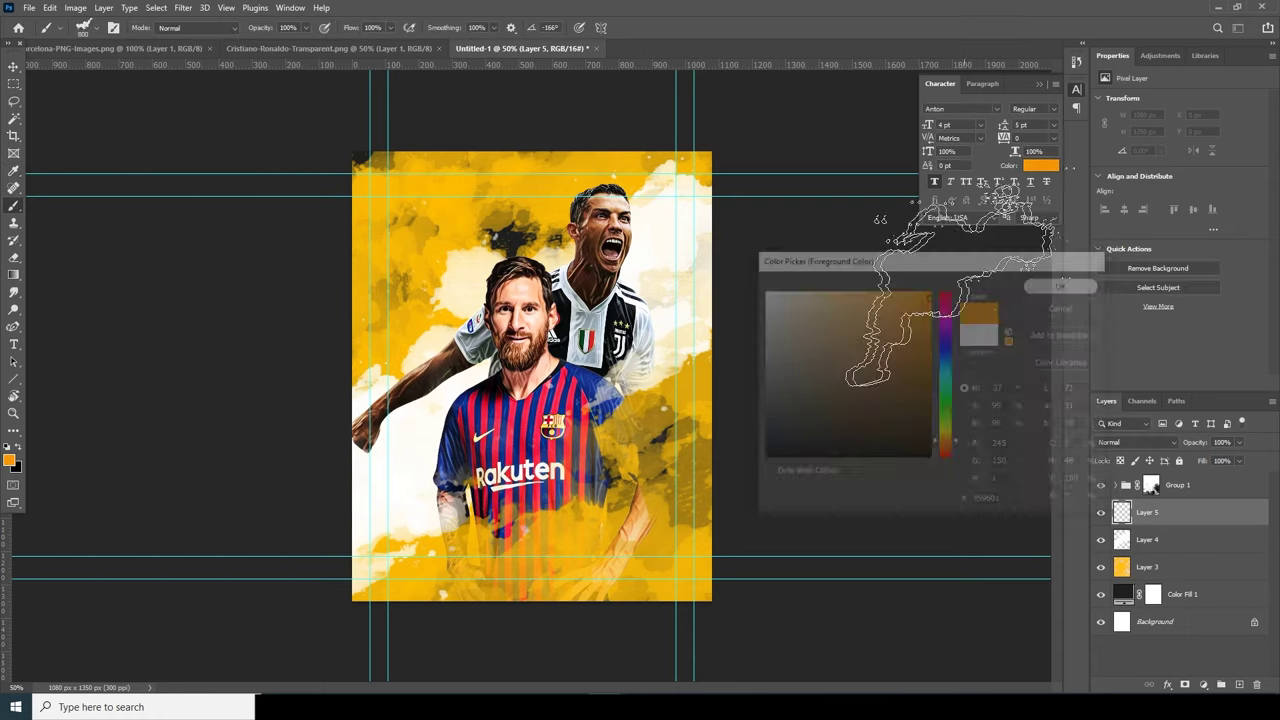
pyautogui.moveTo(1155, 541); pyautogui.dragTo(1158, 550)
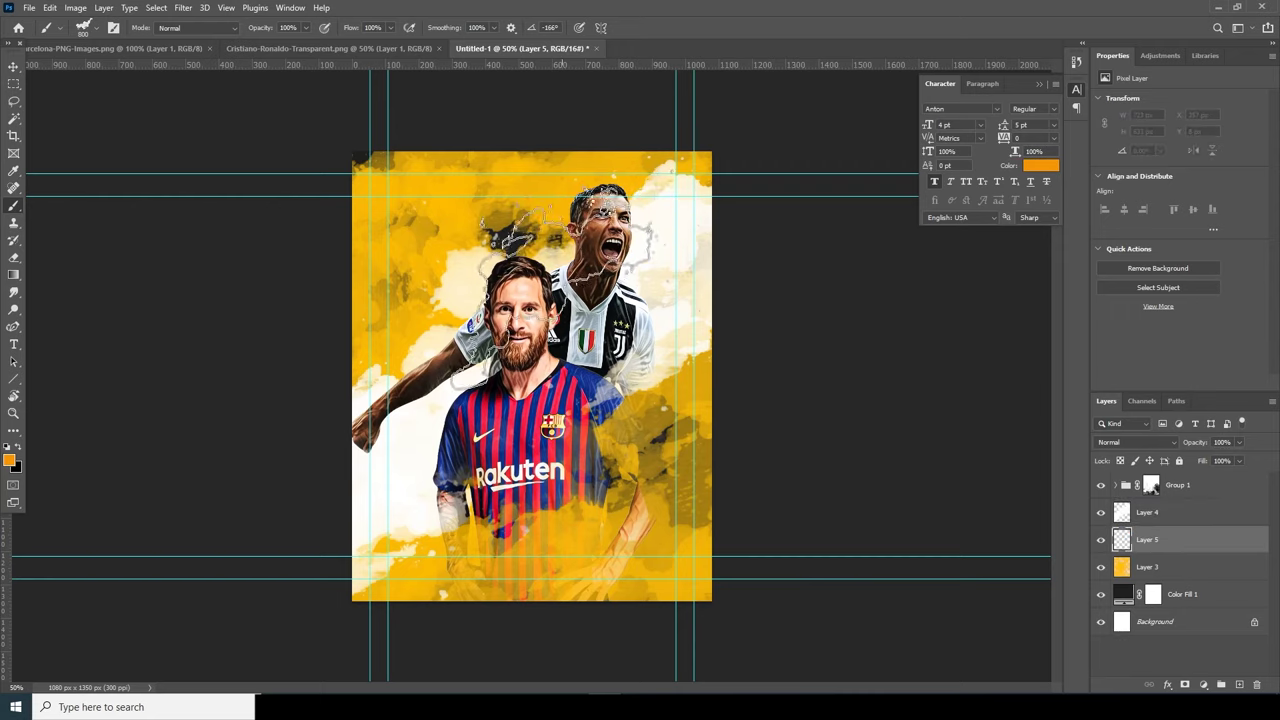
# Choose a muted golden yellow foreground colour, enlarge the splatter brush to 1300 px and paint over the background's lower-right area
pyautogui.click(10, 459)
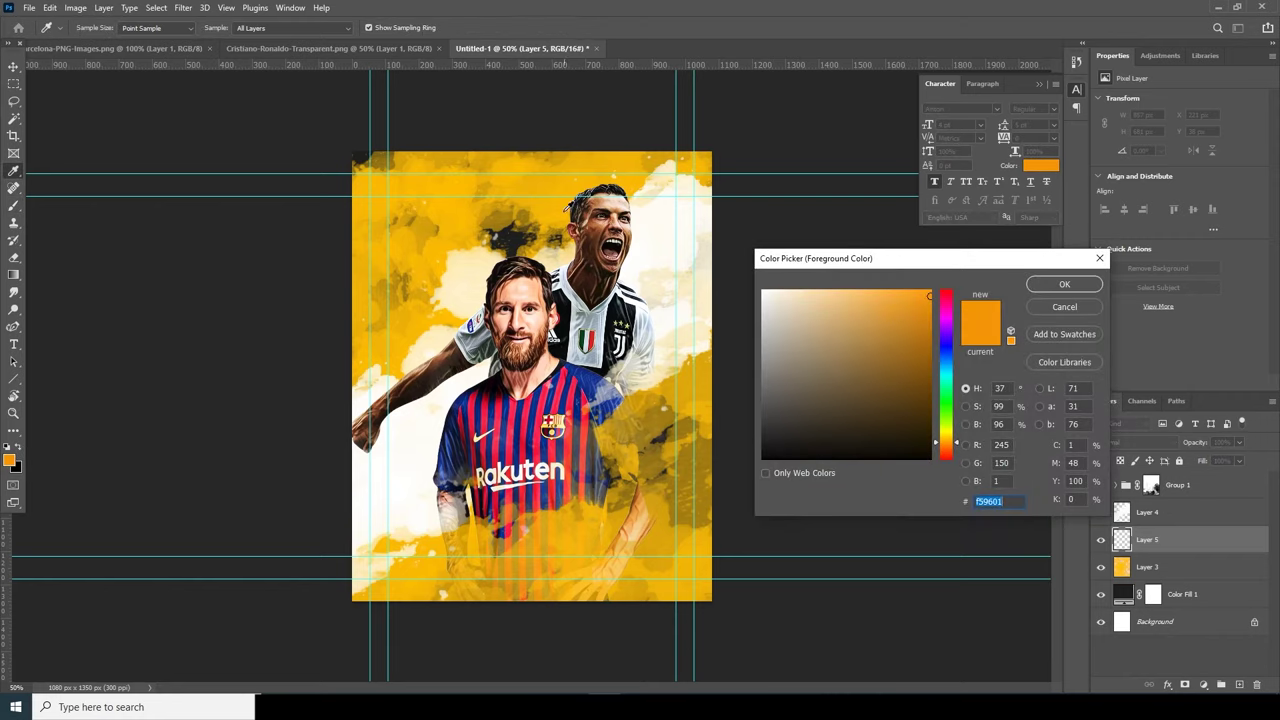
pyautogui.click(565, 210)
pyautogui.moveTo(878, 306); pyautogui.dragTo(870, 309)
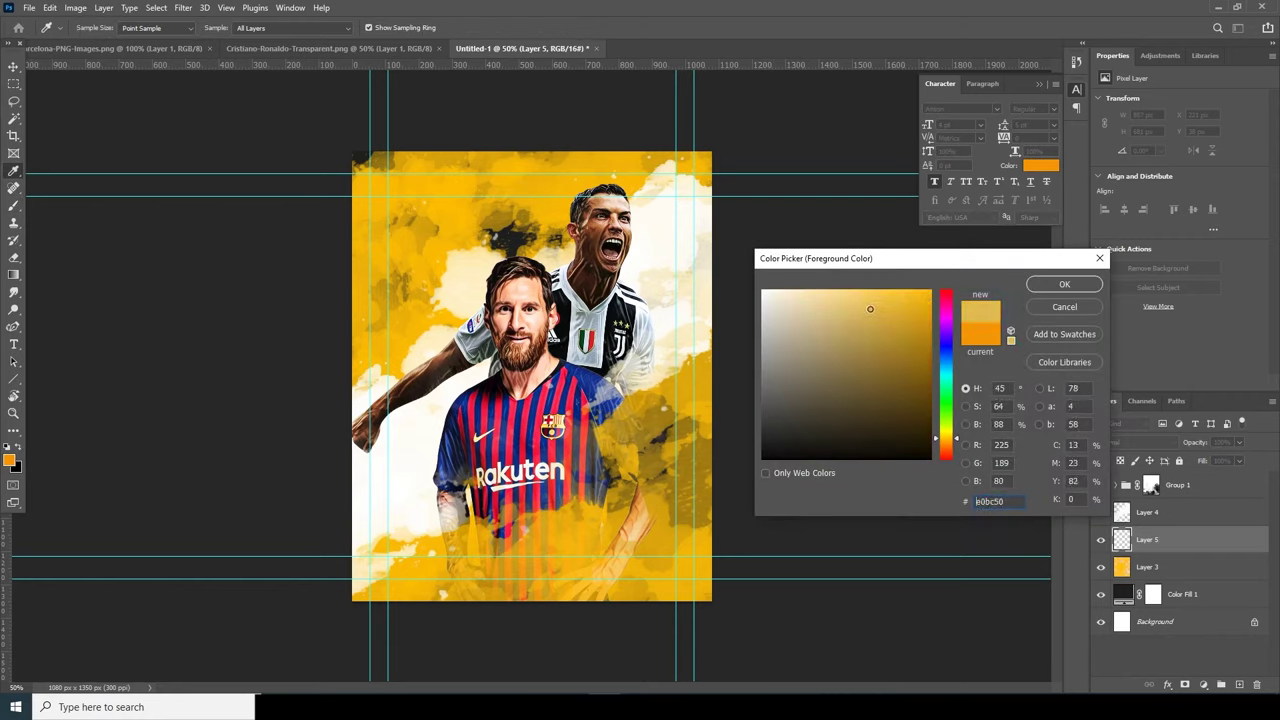
pyautogui.click(1064, 285)
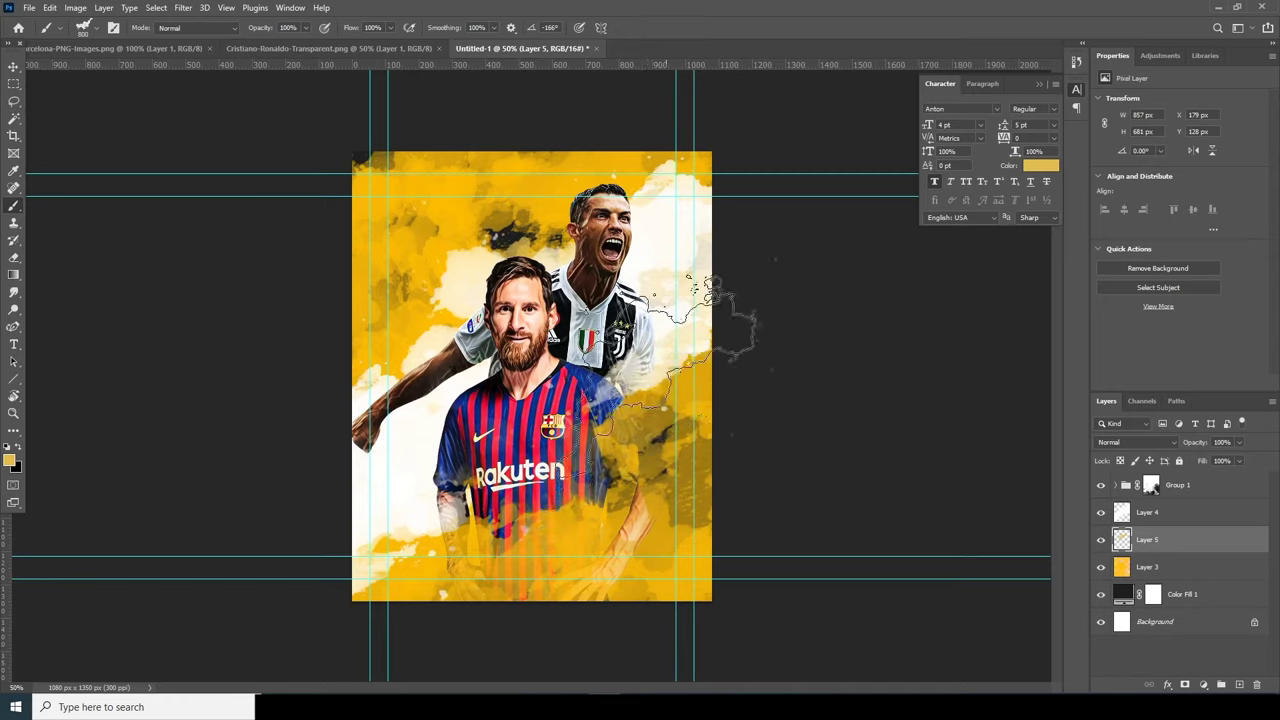
pyautogui.press(']')
pyautogui.press(']')
pyautogui.press(']')
pyautogui.press(']')
pyautogui.press(']')
pyautogui.click(625, 402)
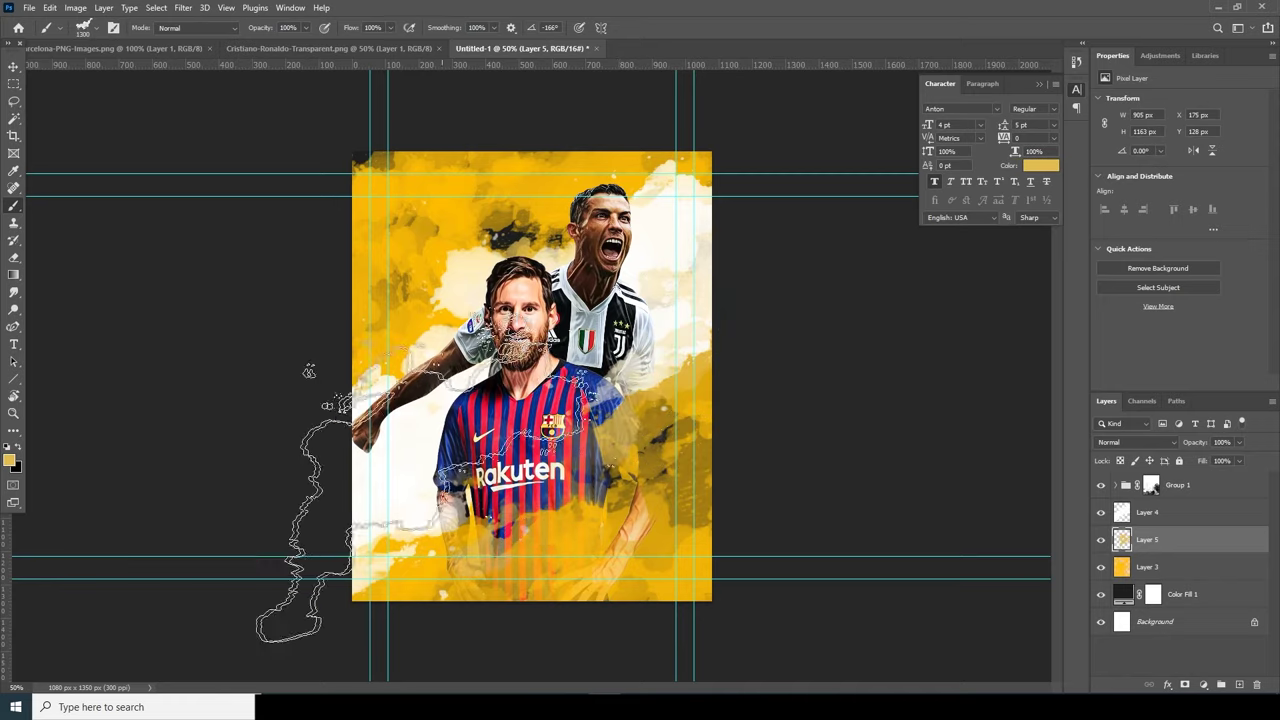
# Rotate the splatter brush to -27°, reduce it to 900 px and paint more yellow splatters in the upper-left and lower-right background
pyautogui.click(94, 28)
pyautogui.moveTo(34, 91); pyautogui.dragTo(46, 92)
pyautogui.press('[')
pyautogui.press('[')
pyautogui.press('[')
pyautogui.press('[')
pyautogui.click(495, 248)
pyautogui.click(668, 442)
pyautogui.click(9, 461)
pyautogui.press('Escape')
# On a new layer above the players' group, paint a muted brown splatter around Ronaldo and set the layer's blend mode to Overlay
pyautogui.click(1150, 486)
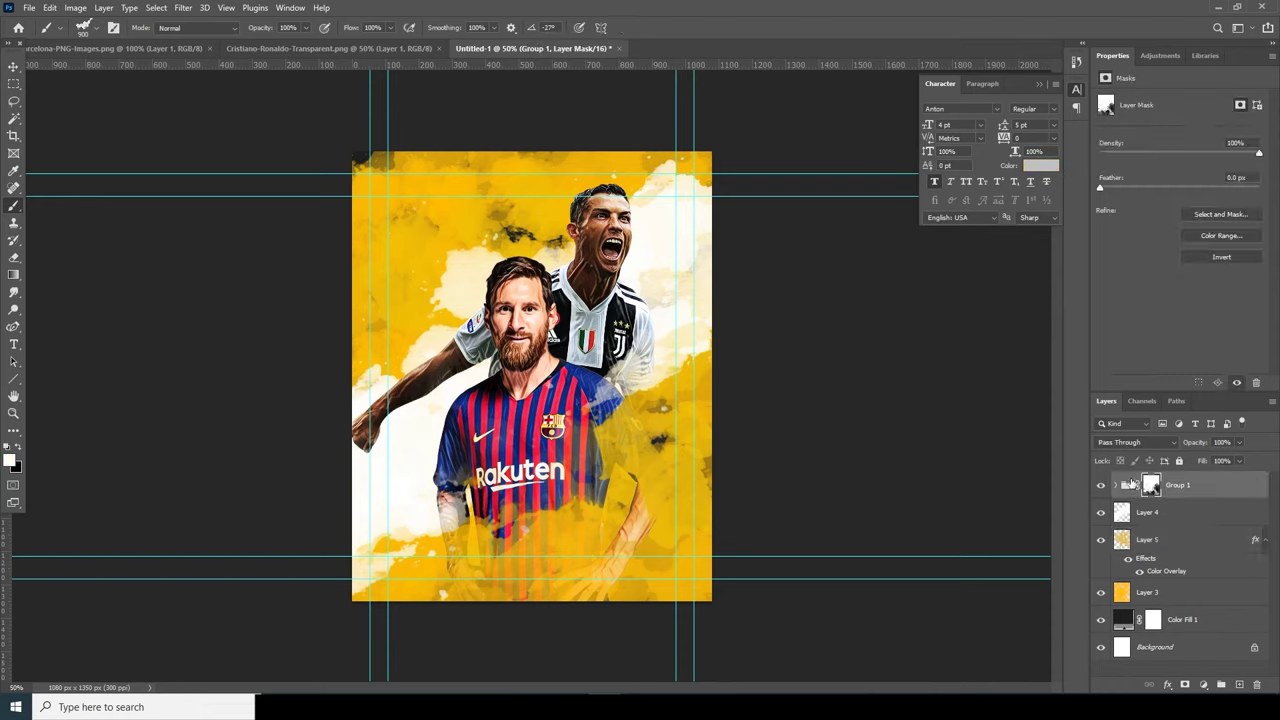
pyautogui.click(1238, 683)
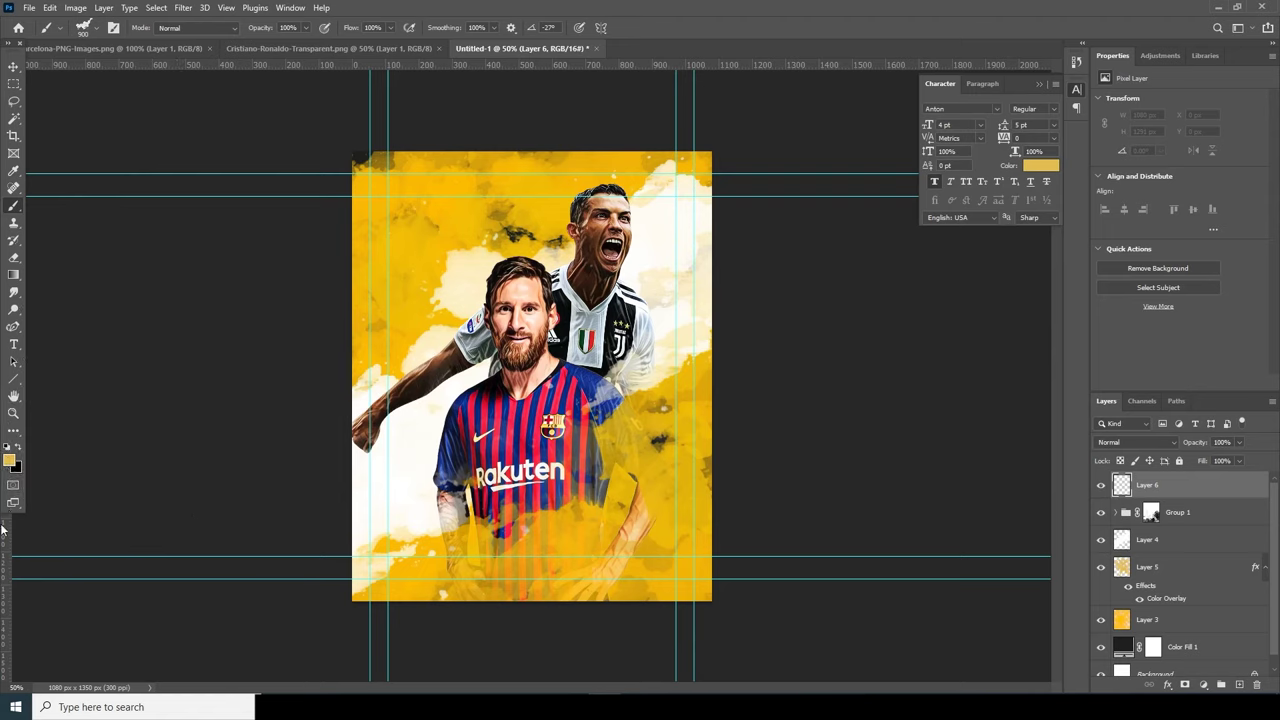
pyautogui.click(9, 463)
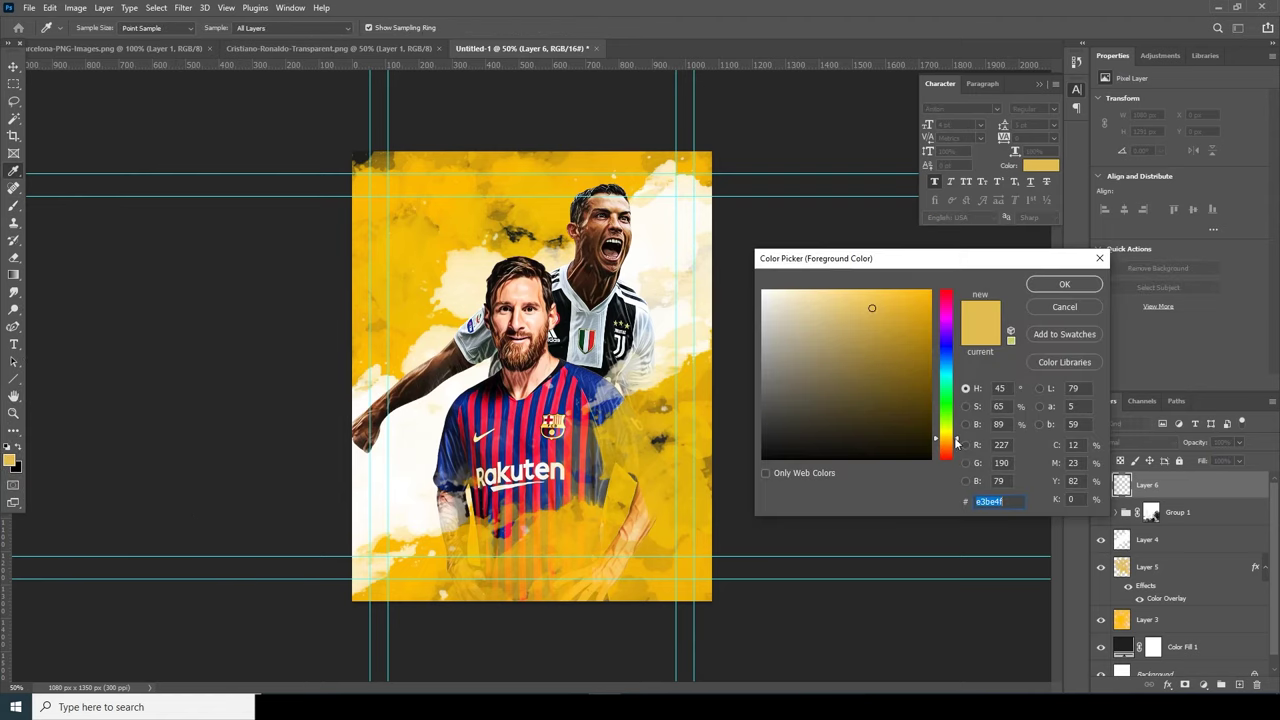
pyautogui.click(955, 443)
pyautogui.moveTo(875, 312); pyautogui.dragTo(811, 374)
pyautogui.click(1064, 285)
pyautogui.press('b')
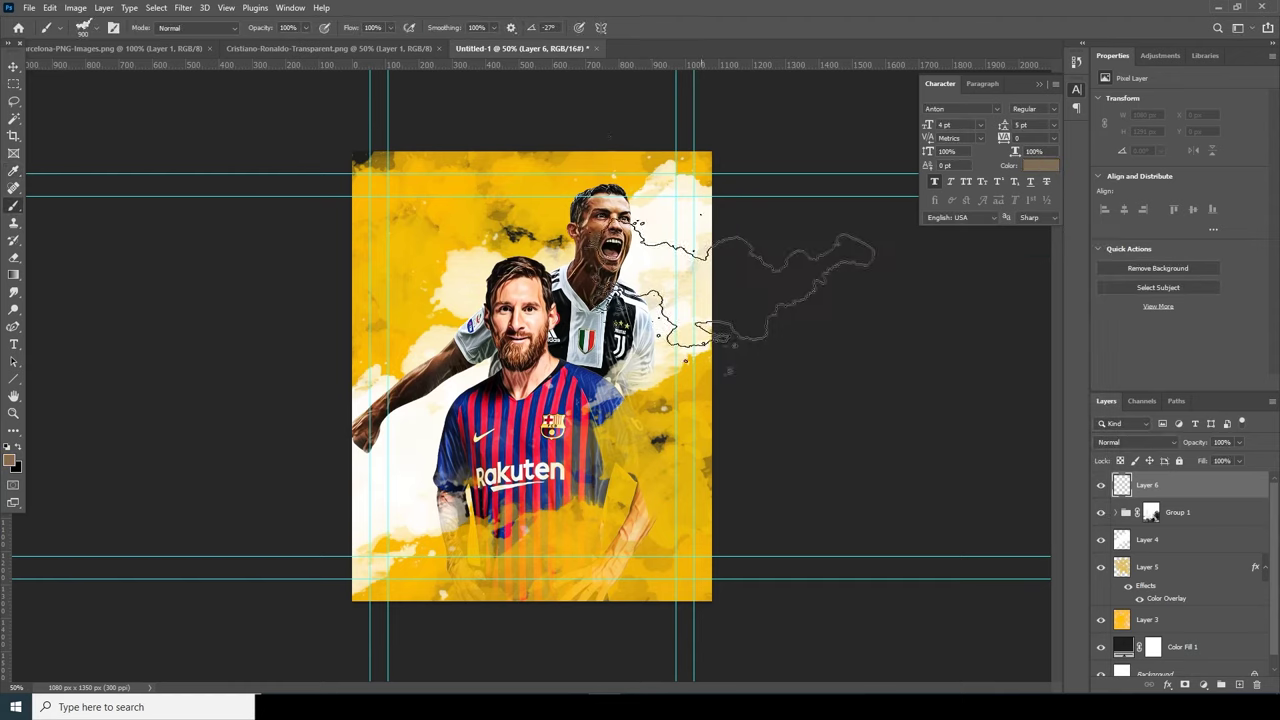
pyautogui.click(1145, 442)
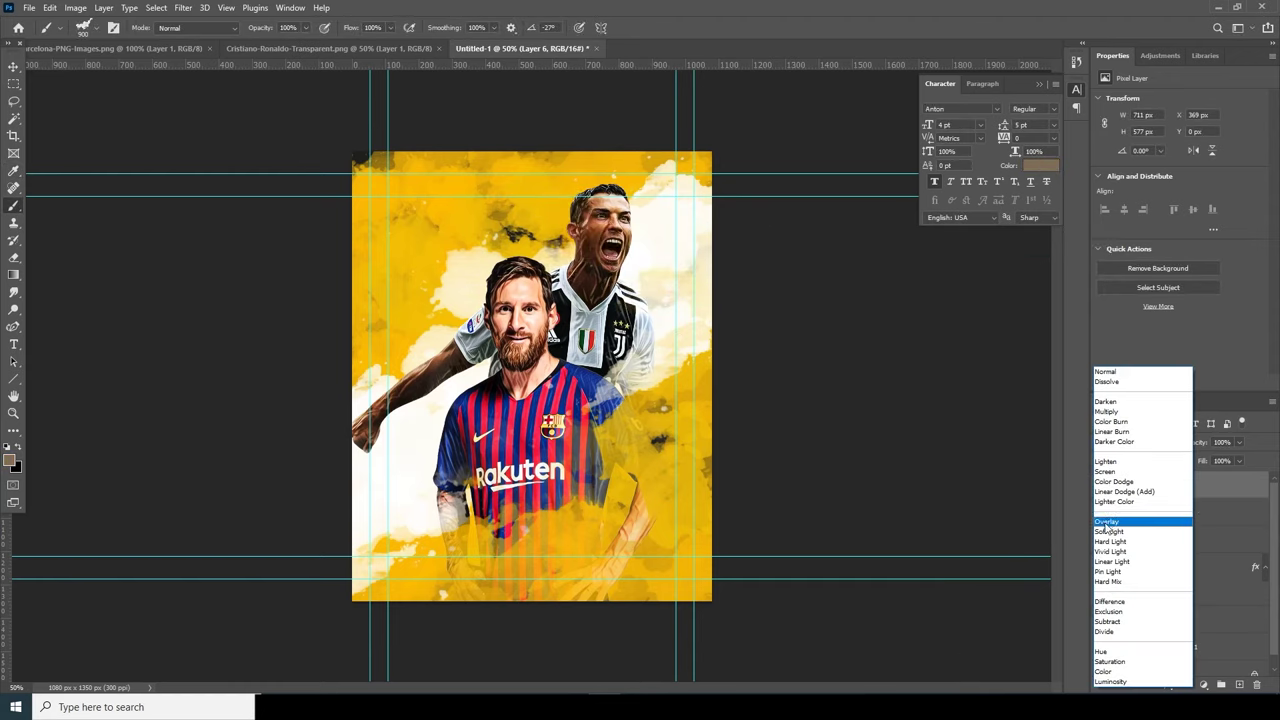
pyautogui.click(1104, 522)
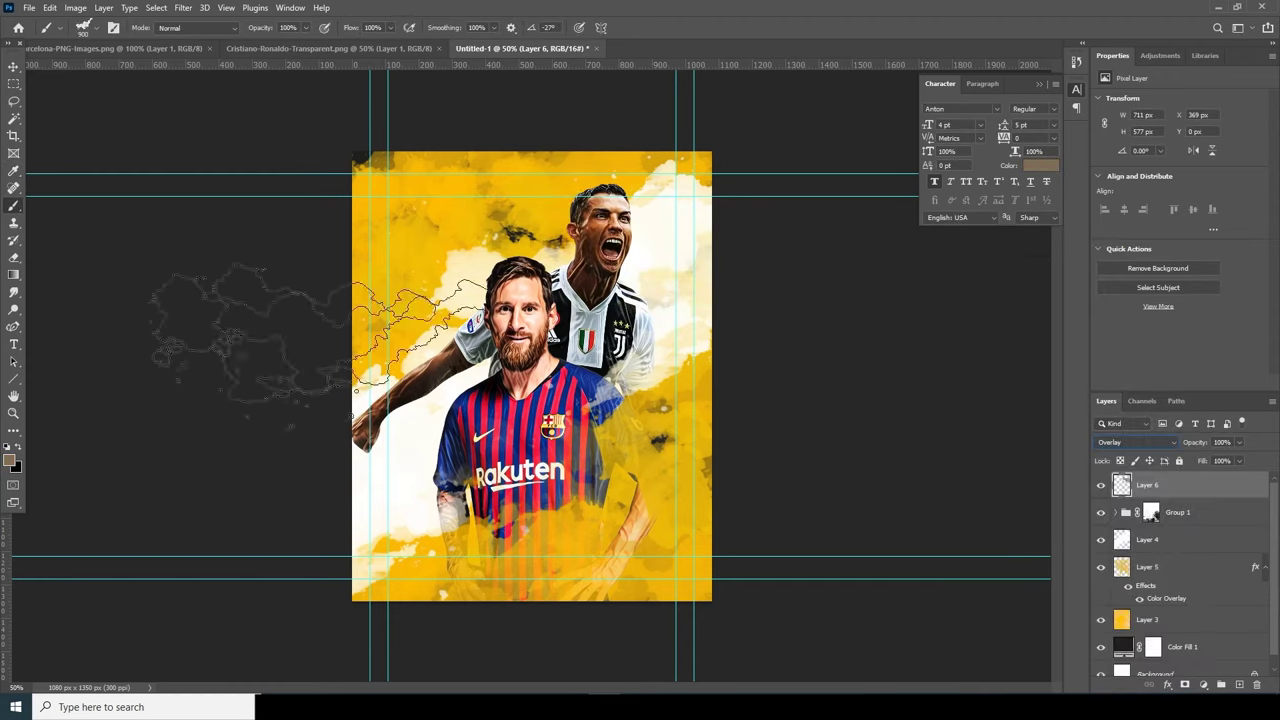
# Change the foreground colour to salmon orange and paint more splatters over the players on the Overlay layer
pyautogui.click(10, 460)
pyautogui.moveTo(764, 370); pyautogui.dragTo(747, 344)
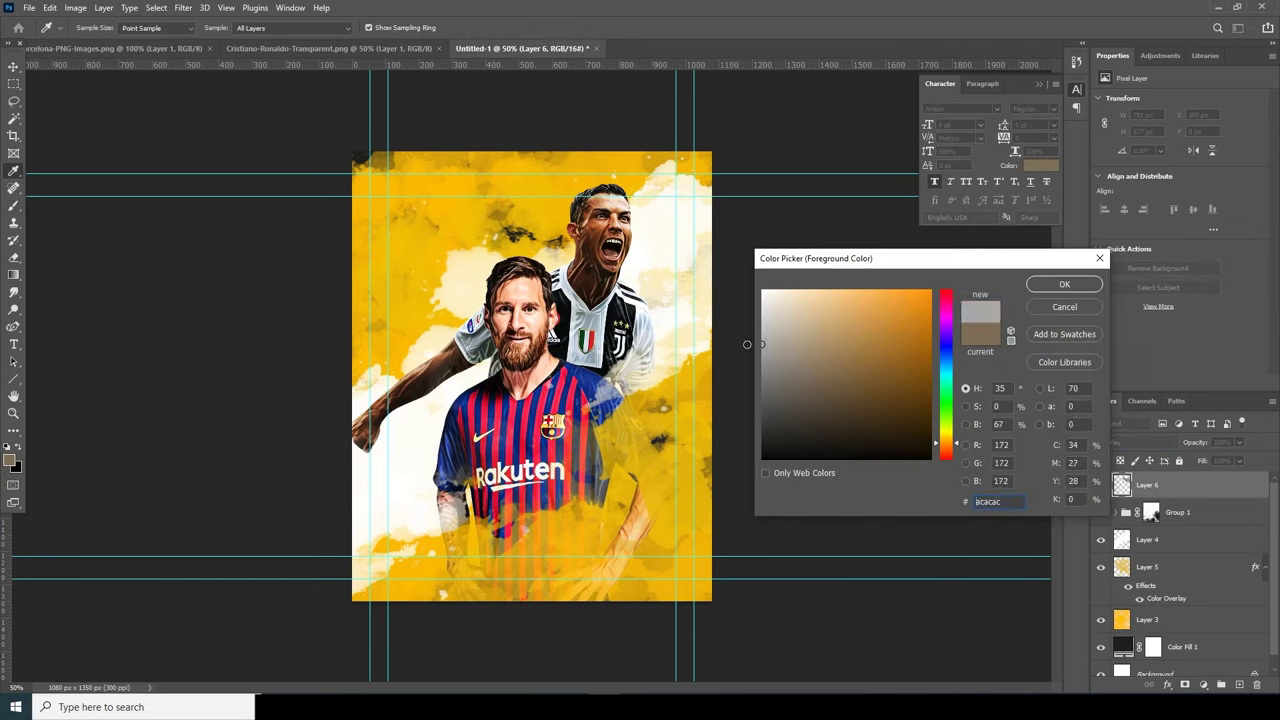
pyautogui.moveTo(958, 450)
pyautogui.mouseDown()
pyautogui.moveTo(954, 434)
pyautogui.moveTo(953, 452)
pyautogui.mouseUp()
pyautogui.moveTo(895, 355)
pyautogui.mouseDown()
pyautogui.moveTo(885, 370)
pyautogui.moveTo(867, 316)
pyautogui.mouseUp()
pyautogui.click(1045, 288)
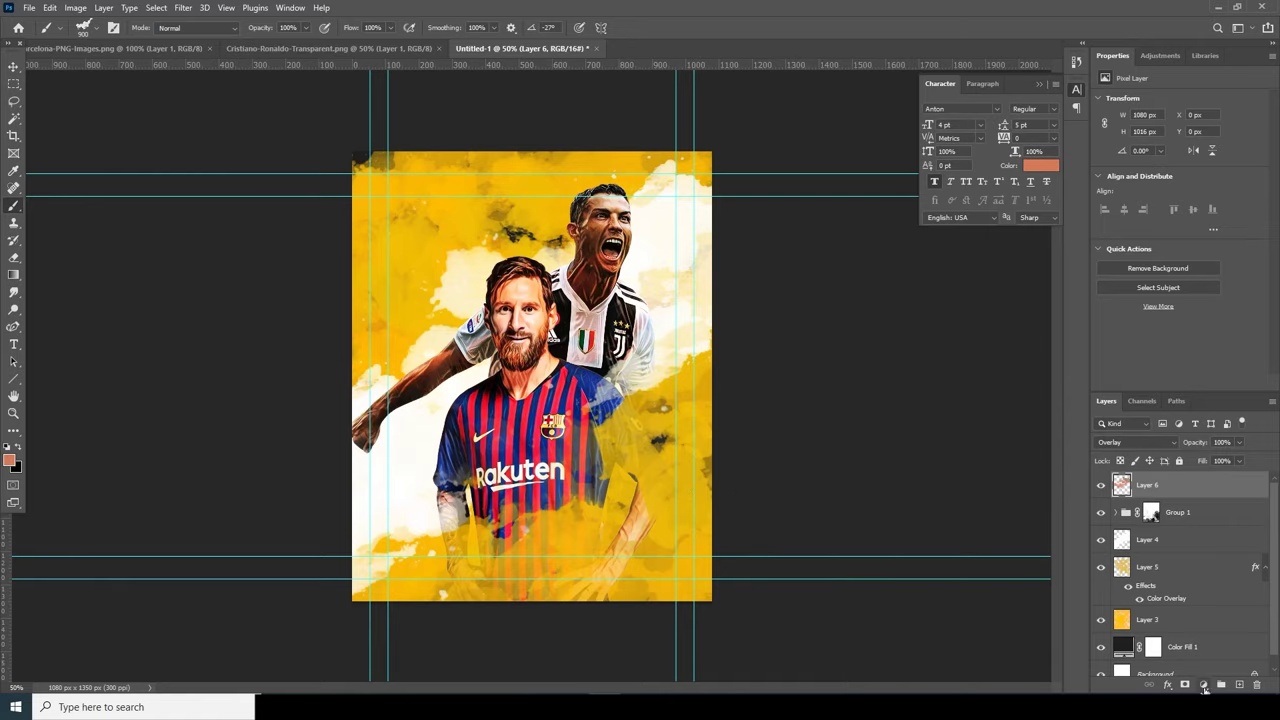
# On another new top layer, paint a dark olive splatter over Ronaldo's head and set the layer's blend mode to Screen
pyautogui.click(1239, 686)
pyautogui.click(10, 461)
pyautogui.moveTo(946, 421); pyautogui.dragTo(948, 436)
pyautogui.click(816, 397)
pyautogui.moveTo(815, 397); pyautogui.dragTo(823, 383)
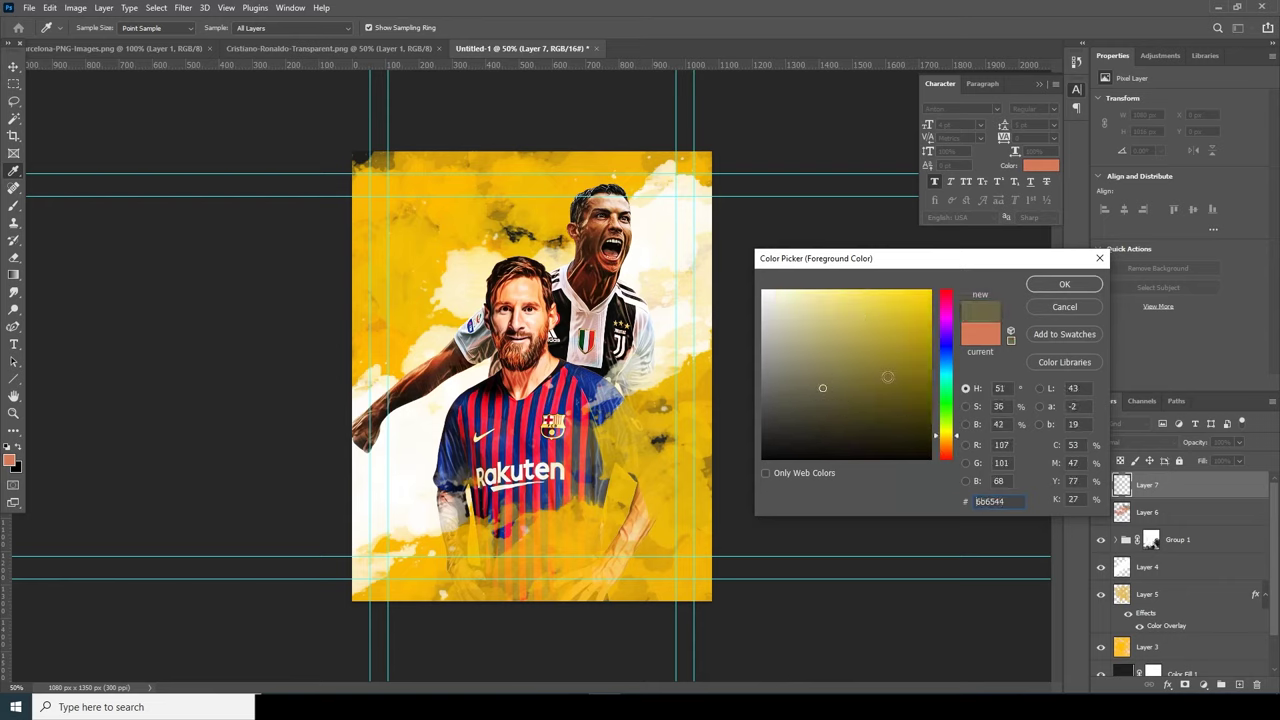
pyautogui.click(1064, 284)
pyautogui.click(672, 243)
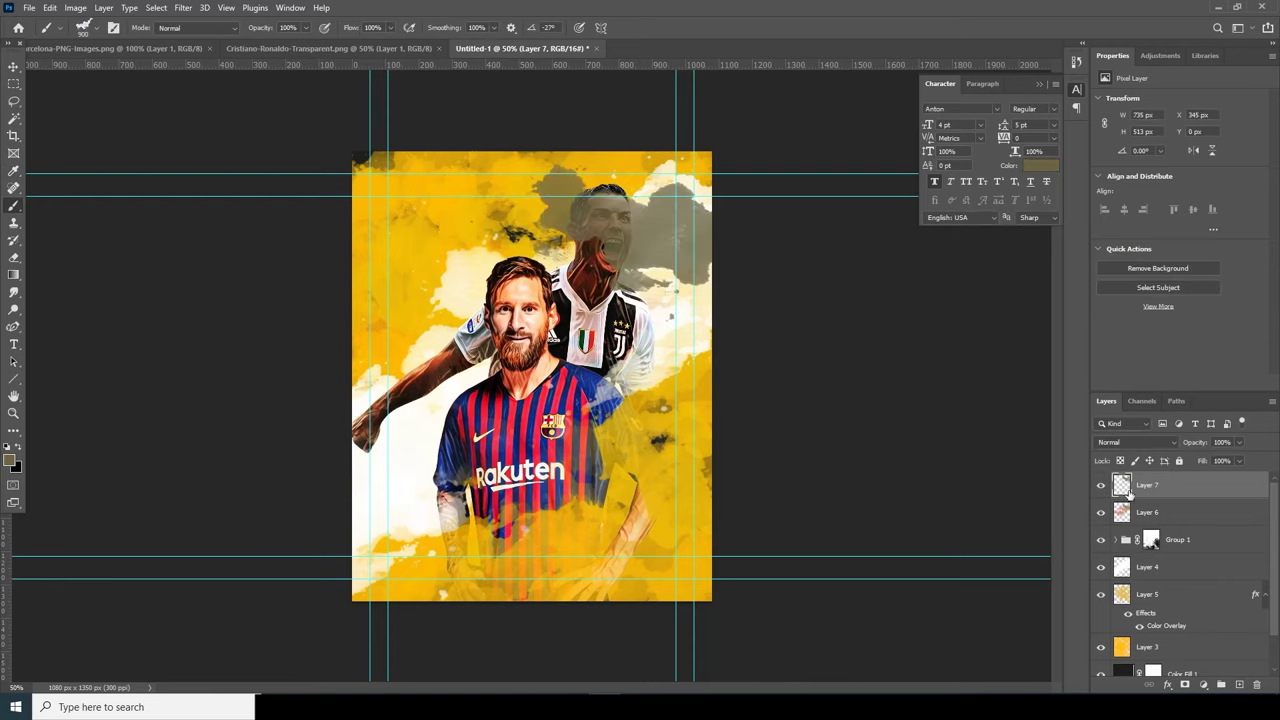
pyautogui.click(1130, 443)
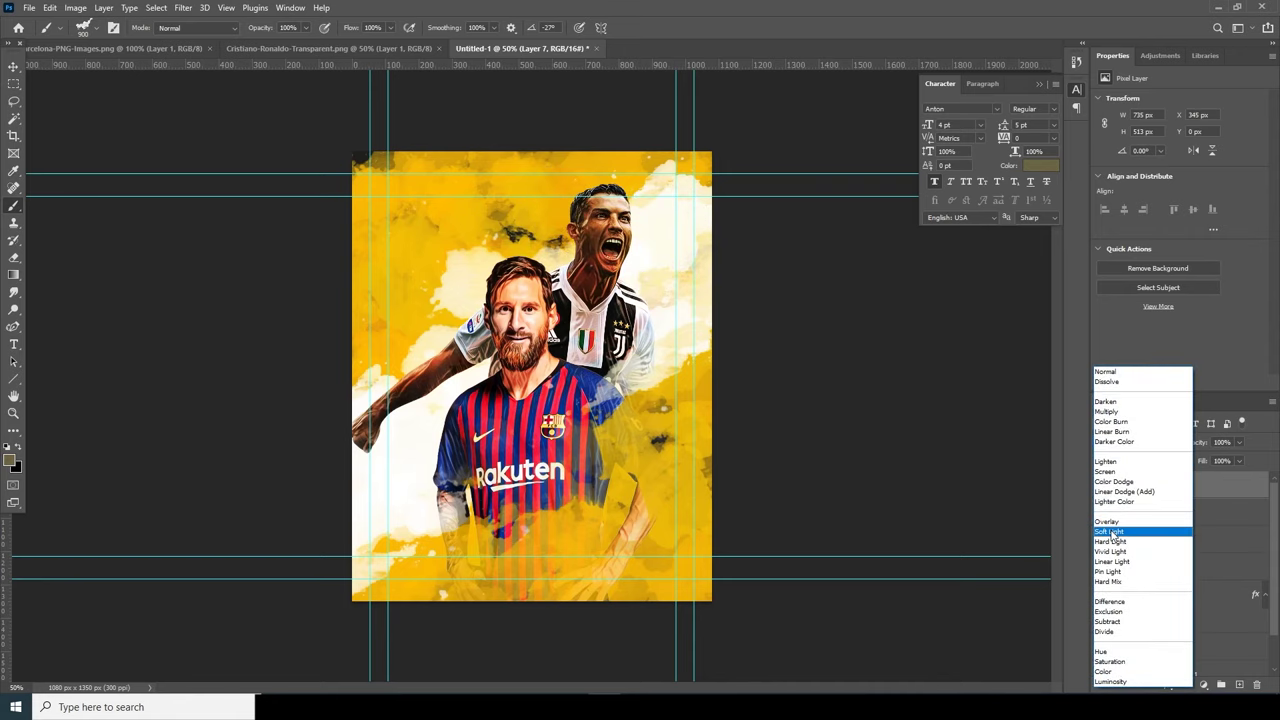
pyautogui.click(1108, 472)
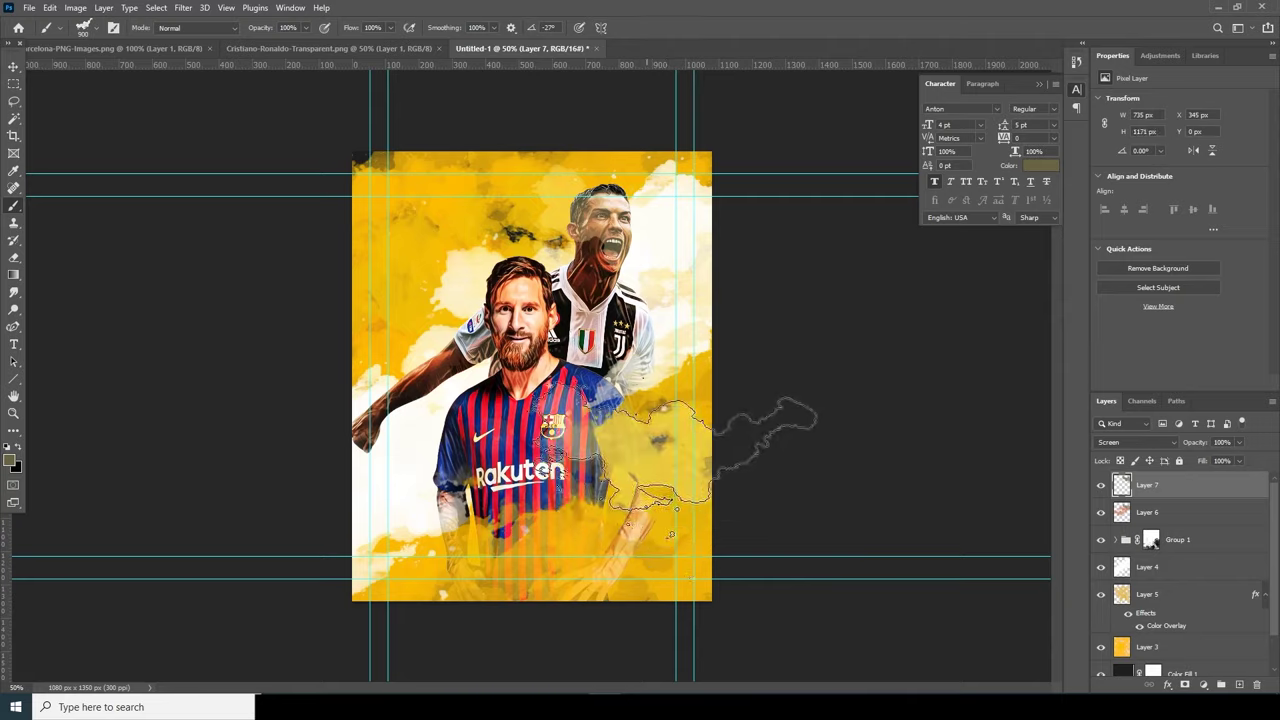
# Enlarge the splatter brush to 1200 px and paint further olive splatters at the poster's lower left on the Screen layer
pyautogui.press(']')
pyautogui.press(']')
pyautogui.press(']')
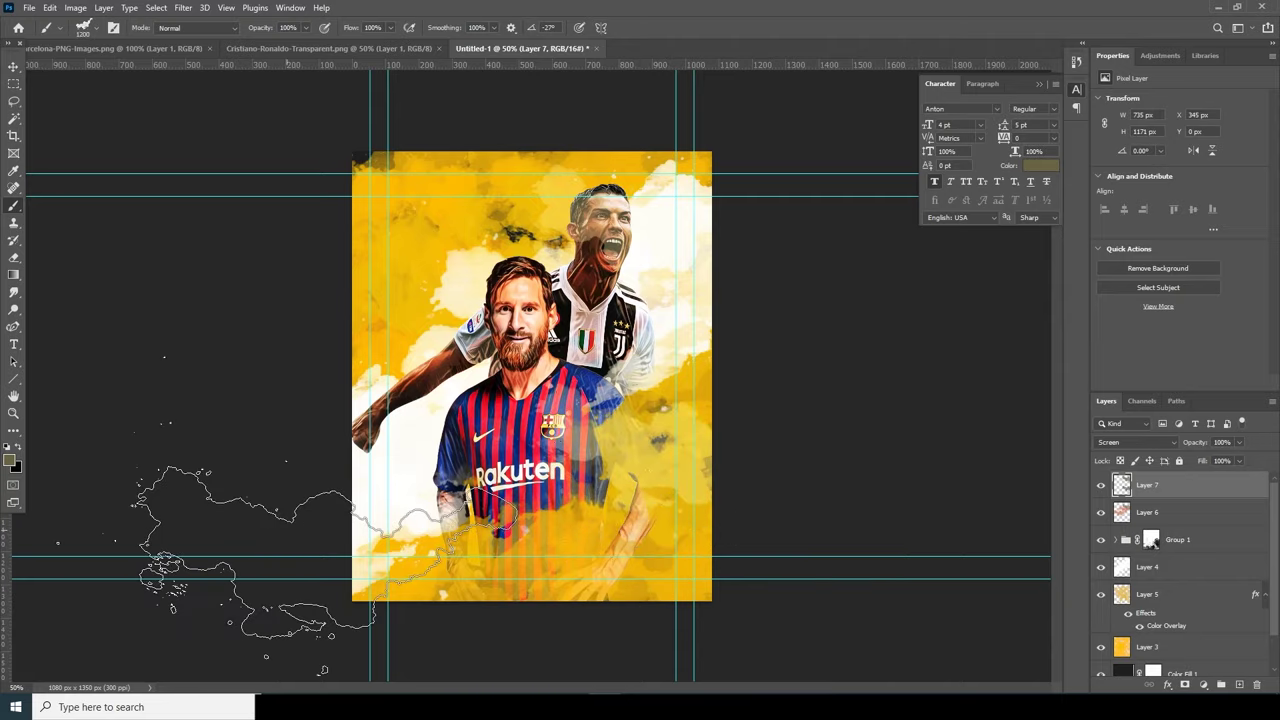
pyautogui.click(388, 530)
pyautogui.press(']')
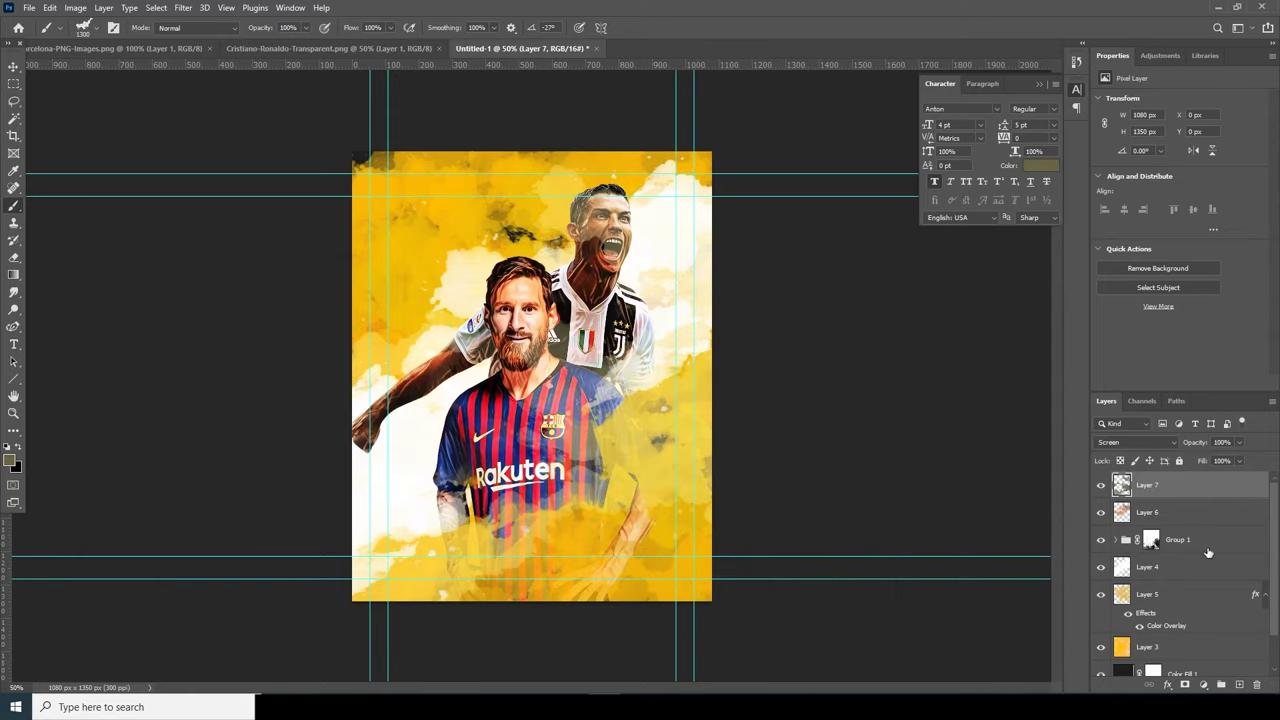
# Add dark grey Anton titles LIONEL at the poster's upper left and CRISTIANO at its lower right, in 25.12 pt capitals
pyautogui.click(14, 345)
pyautogui.click(402, 223)
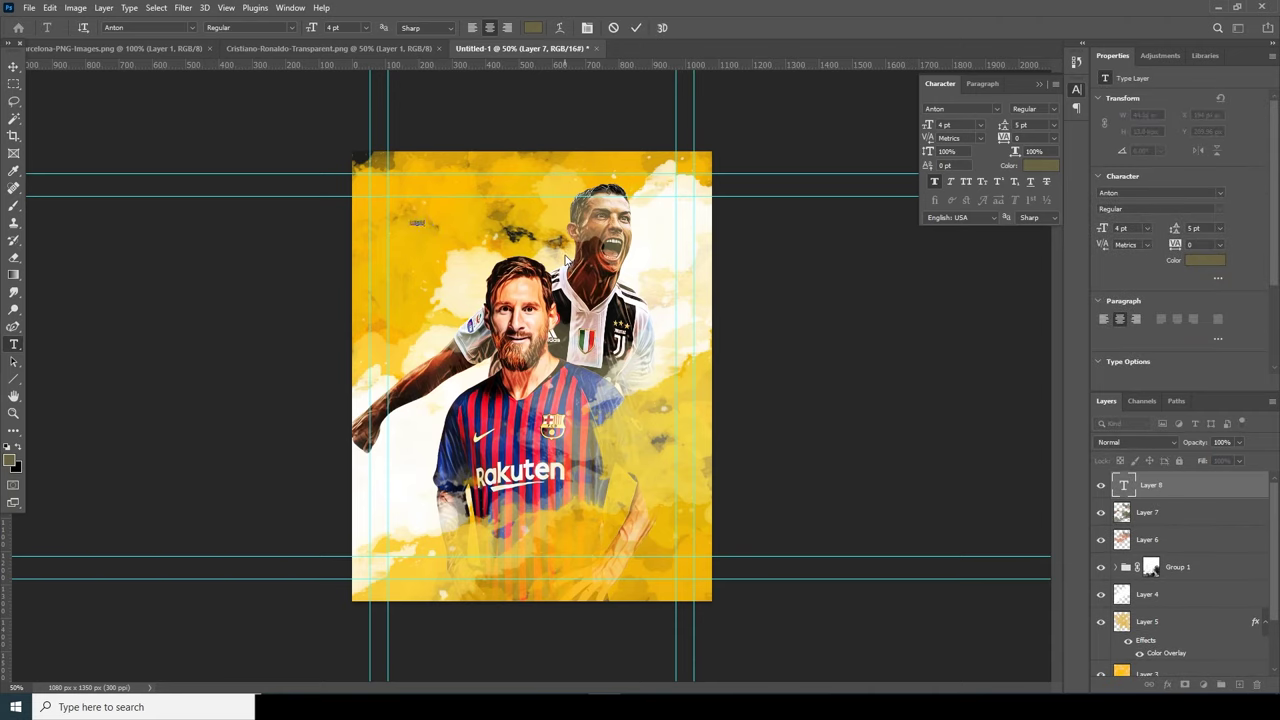
pyautogui.click(533, 27)
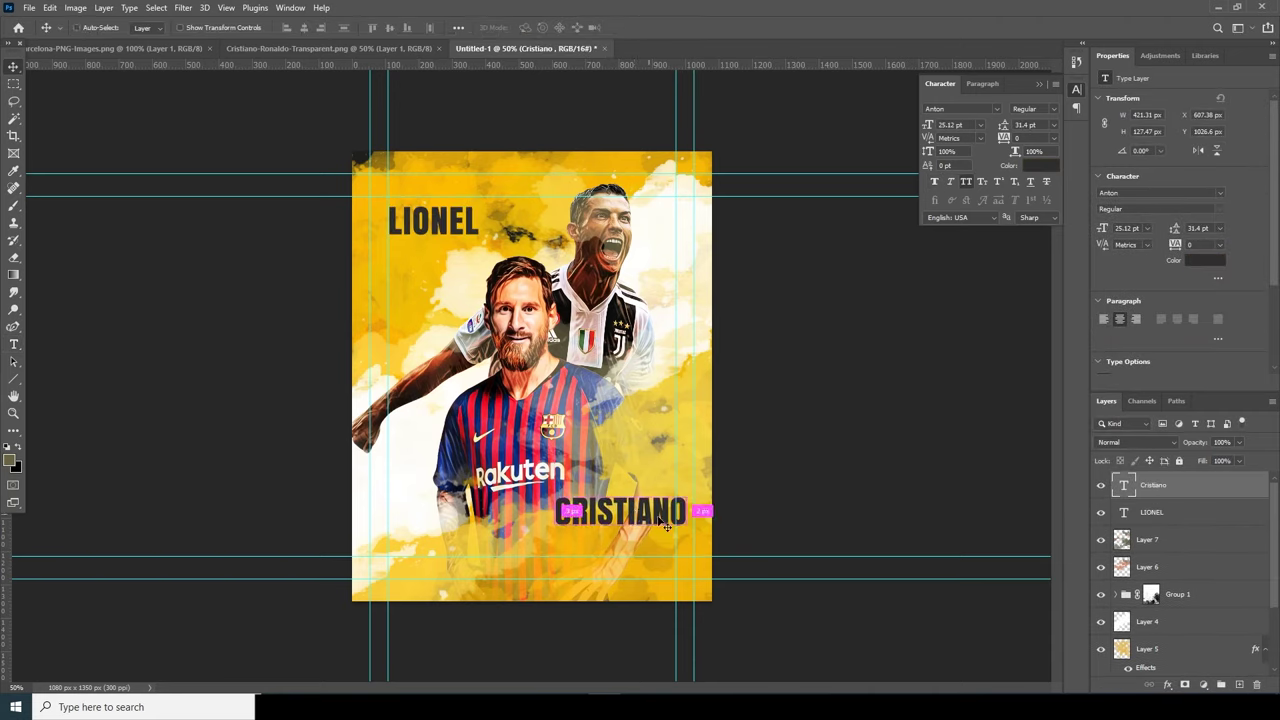
# Scale the CRISTIANO title down to 16.02 pt
pyautogui.hotkey('ctrl', 't')
pyautogui.moveTo(692, 535); pyautogui.dragTo(722, 556)
pyautogui.press('Return')
# Enter Ronaldo as a second text line beneath CRISTIANO, enlarge it to 37.49 pt and format it in All Caps
pyautogui.doubleClick(1123, 485)
pyautogui.write('Ronaldo')
pyautogui.hotkey('ctrl', 'Return')
pyautogui.hotkey('ctrl', 't')
pyautogui.moveTo(633, 510); pyautogui.dragTo(633, 546)
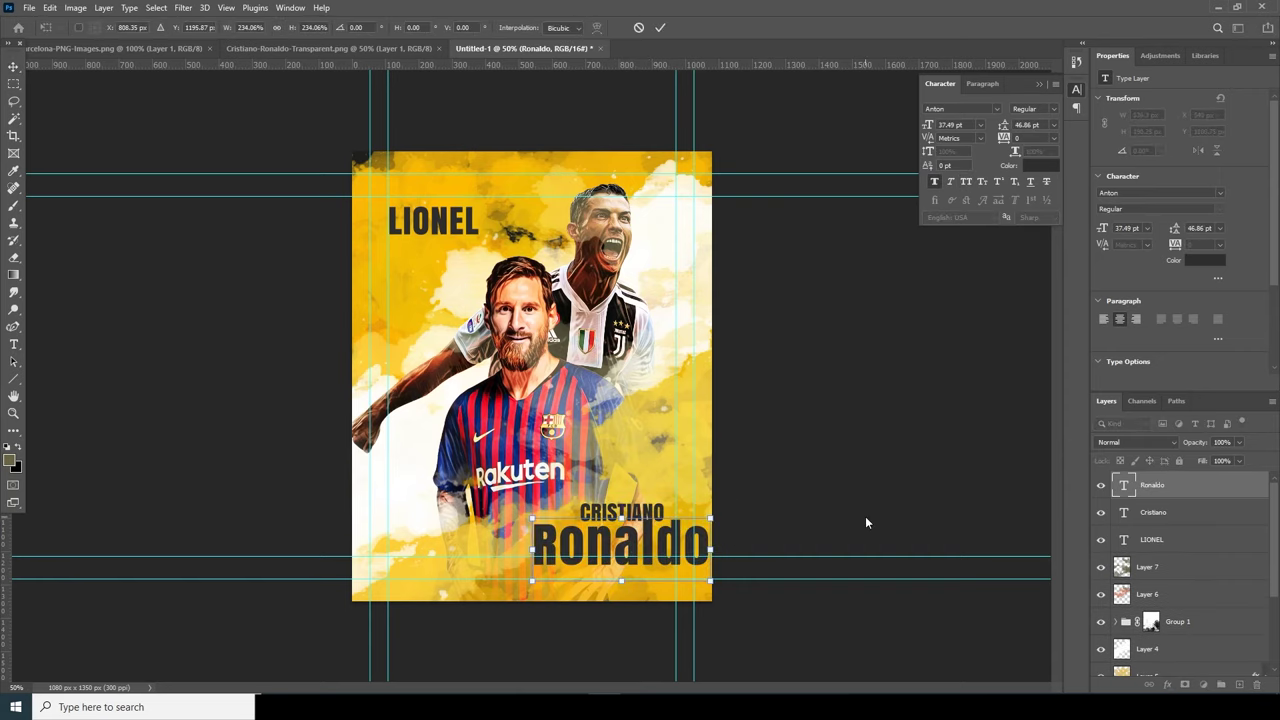
pyautogui.doubleClick(1123, 485)
pyautogui.click(966, 181)
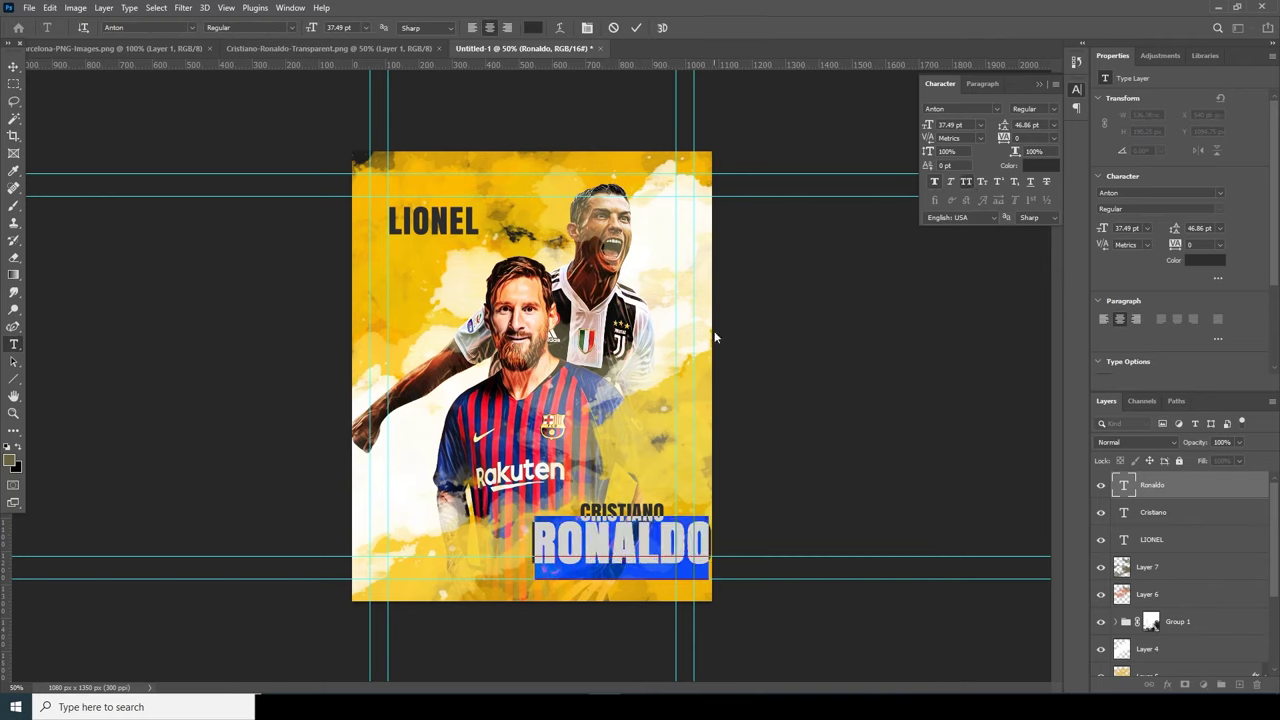
# Scale the LIONEL title down to 19.31 pt and change its copy beneath to read MESSI
pyautogui.click(14, 66)
pyautogui.click(470, 233)
pyautogui.hotkey('ctrl', 't')
pyautogui.moveTo(480, 246); pyautogui.dragTo(445, 252)
pyautogui.press('Return')
pyautogui.doubleClick(1124, 540)
pyautogui.write('MESSI')
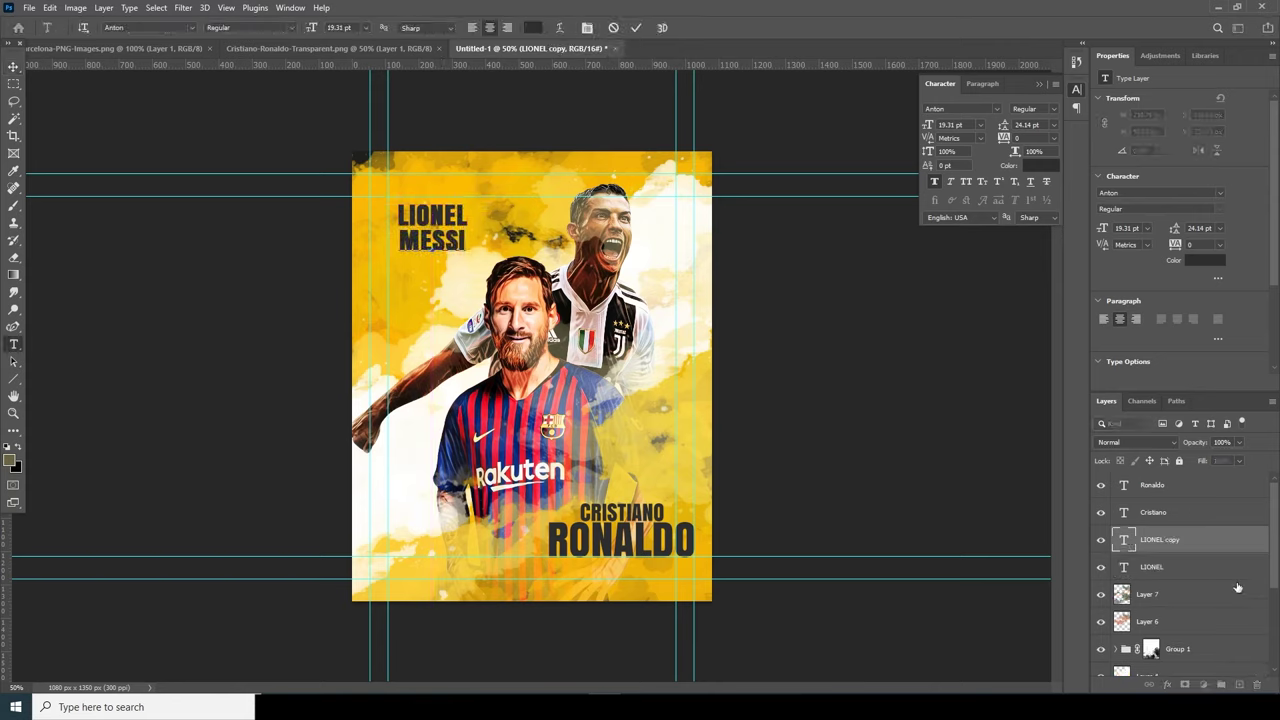
pyautogui.hotkey('ctrl', 'Return')
# Delete the LIONEL and MESSI text layers
pyautogui.keyDown('shift'); pyautogui.click(1126, 515); pyautogui.keyUp('shift')
pyautogui.press('Delete')
pyautogui.hotkey('ctrl', 'z')
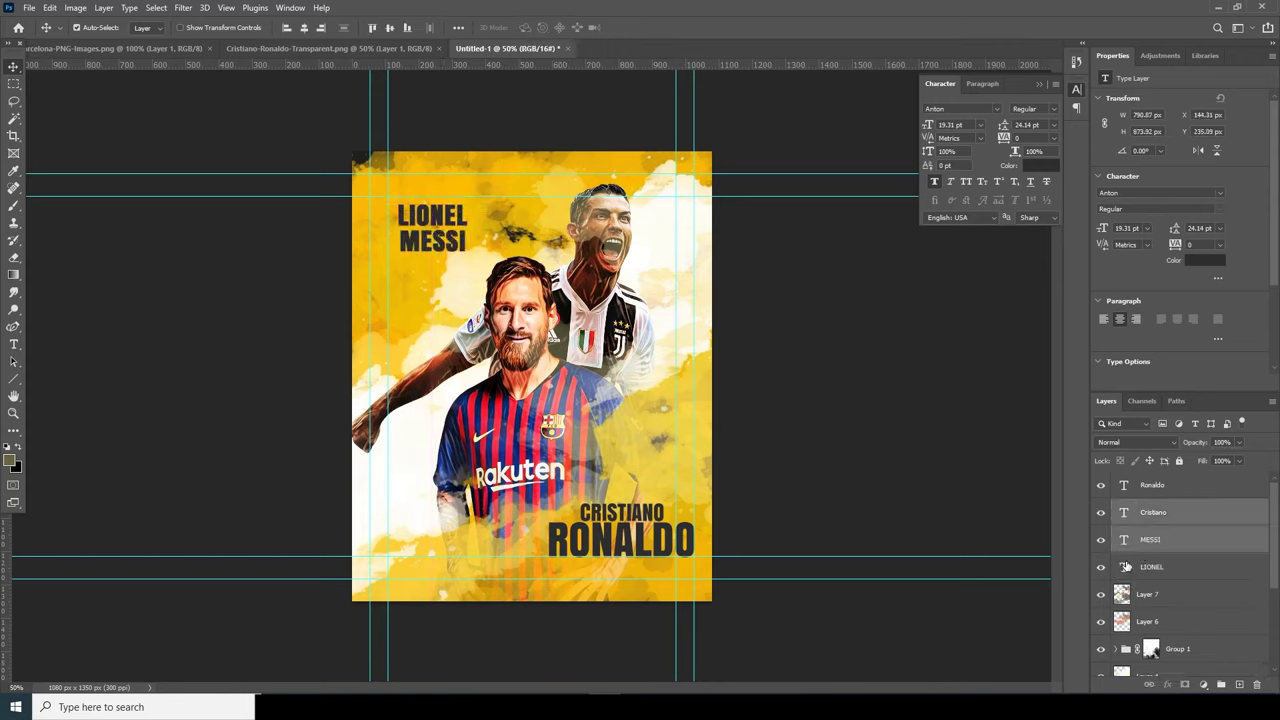
pyautogui.click(1126, 567)
pyautogui.keyDown('shift'); pyautogui.click(1128, 546); pyautogui.keyUp('shift')
pyautogui.press('Delete')
# Duplicate the CRISTIANO and RONALDO texts together and place the copies in the poster's upper-left area
pyautogui.rightClick(663, 514)
pyautogui.click(678, 522)
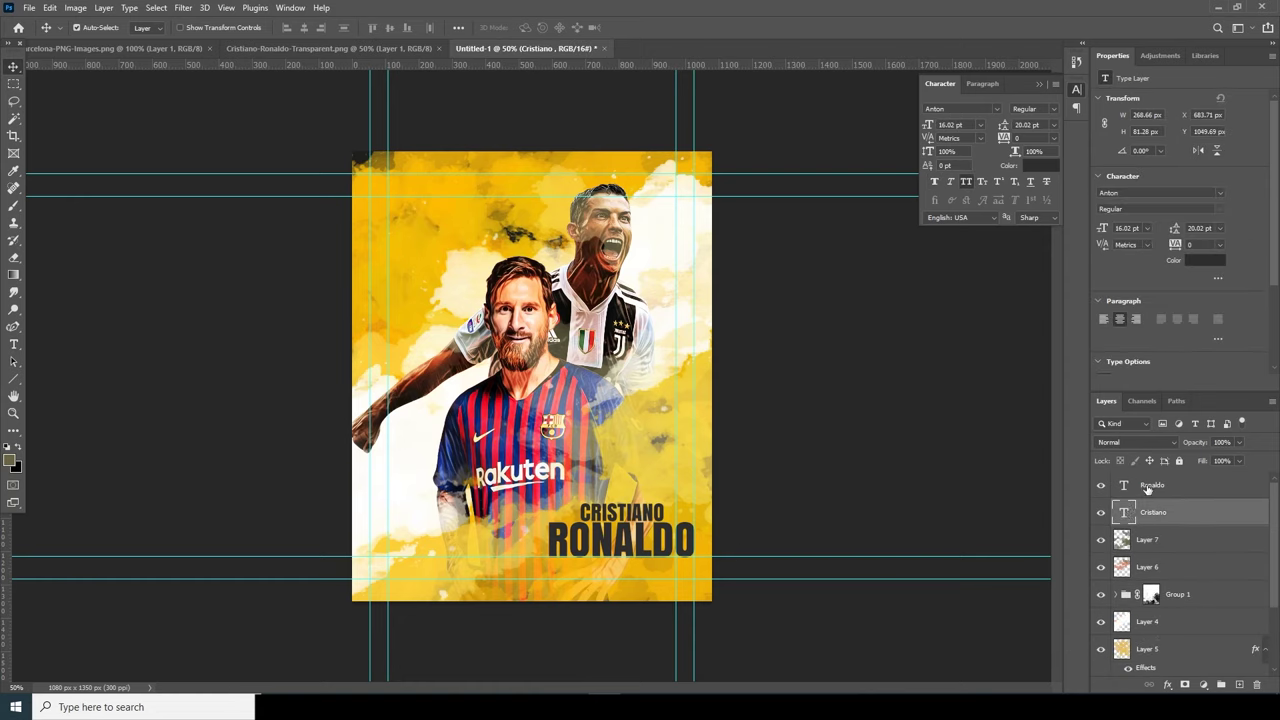
pyautogui.keyDown('shift'); pyautogui.click(1150, 486); pyautogui.keyUp('shift')
pyautogui.moveTo(606, 540); pyautogui.dragTo(422, 230)
# Change the two duplicated titles in the poster's upper left to read LIONEL and MESSI
pyautogui.doubleClick(1124, 486)
pyautogui.write('MESSI')
pyautogui.doubleClick(1124, 512)
pyautogui.write('LO')
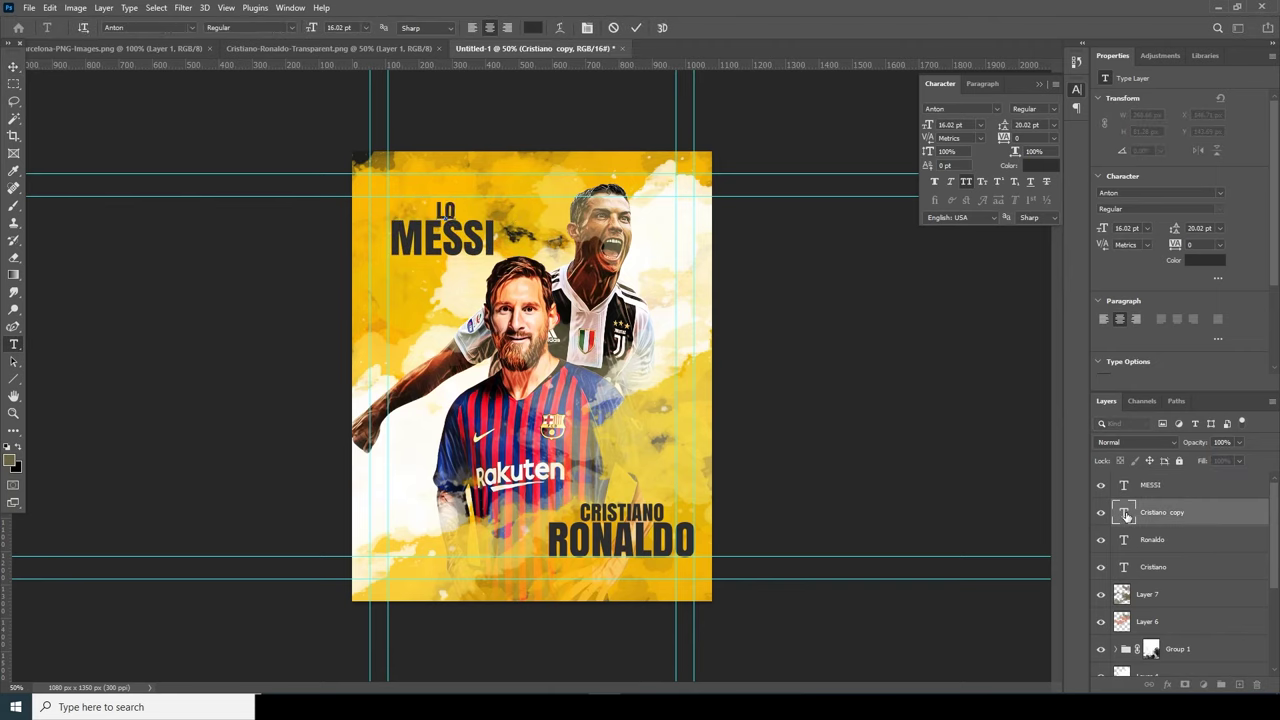
pyautogui.click(13, 67)
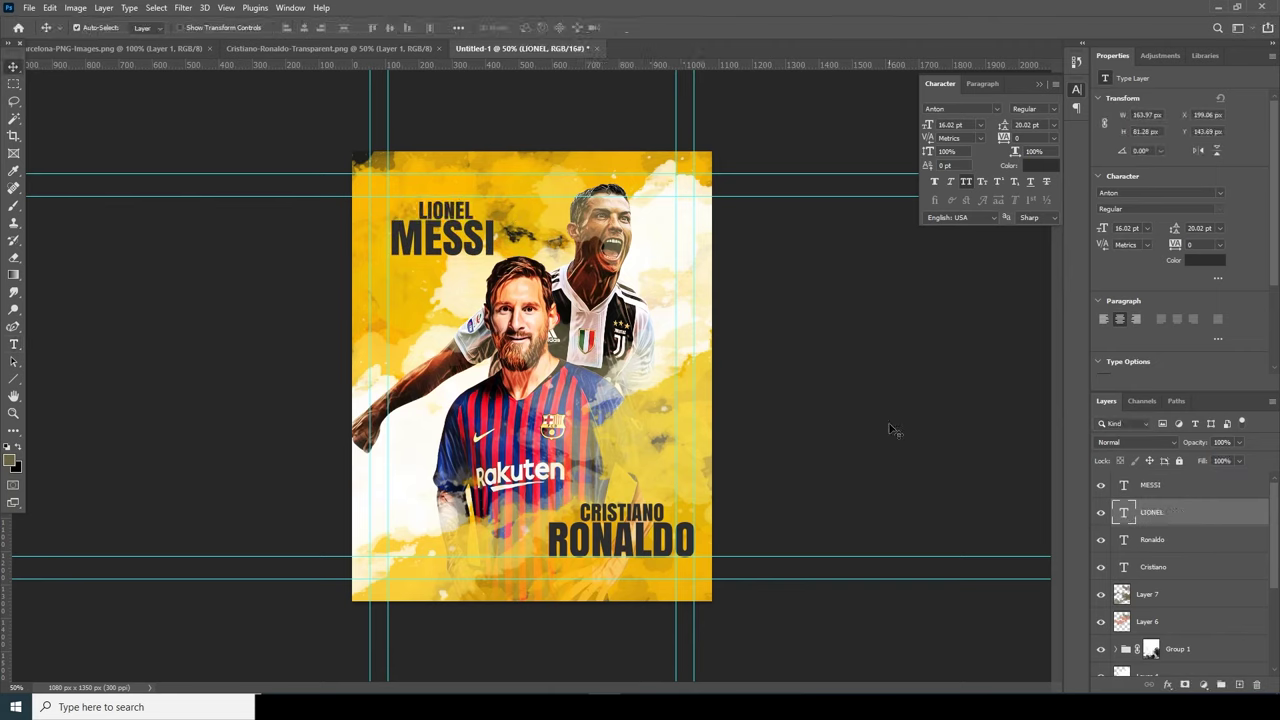
# Add the number 10 as a new text layer and enlarge it to 93.97 pt over the LIONEL MESSI title
pyautogui.press('t')
pyautogui.press('BackSpace')
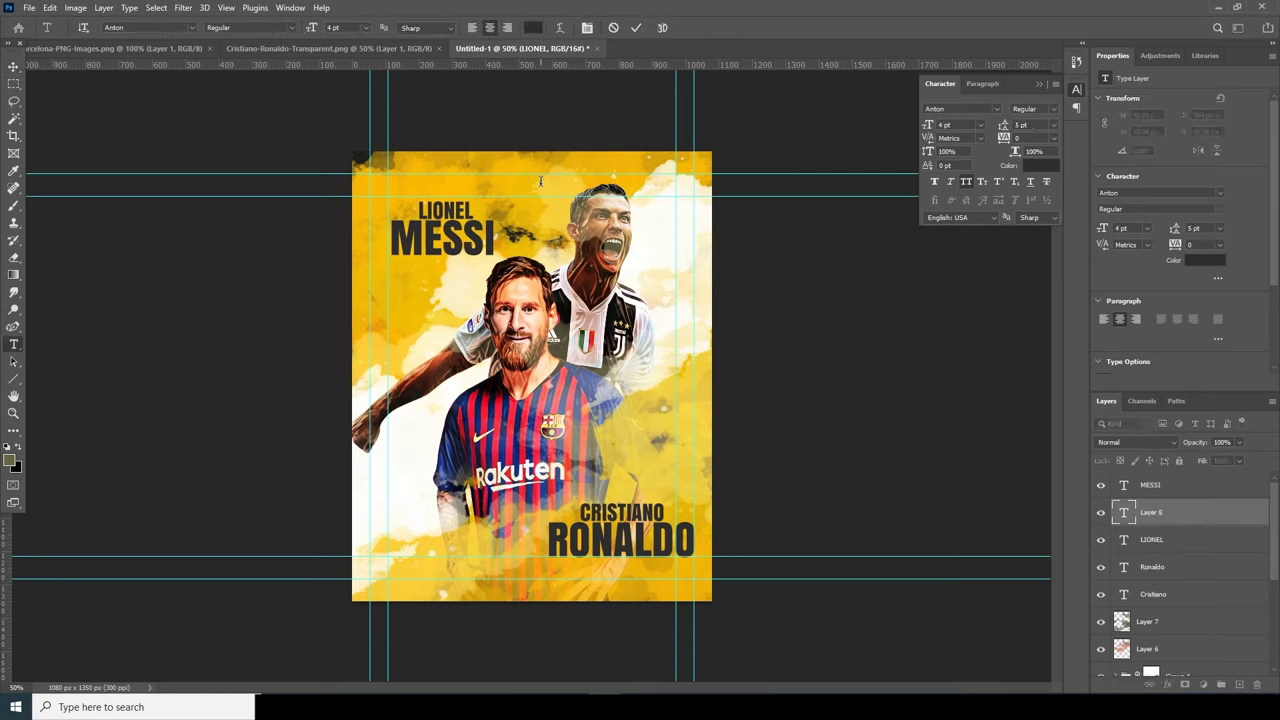
pyautogui.click(13, 69)
pyautogui.hotkey('ctrl', 't')
pyautogui.moveTo(545, 186); pyautogui.dragTo(468, 245)
pyautogui.press('Return')
# Place the 10 layer beneath Group 1 and turn it into an outline with a Stroke effect and 0% fill
pyautogui.moveTo(1146, 513)
pyautogui.mouseDown()
pyautogui.moveTo(1147, 668)
pyautogui.moveTo(1155, 517)
pyautogui.mouseUp()
pyautogui.click(1166, 684)
pyautogui.click(1185, 594)
pyautogui.click(1140, 188)
pyautogui.moveTo(1239, 466); pyautogui.dragTo(813, 443)
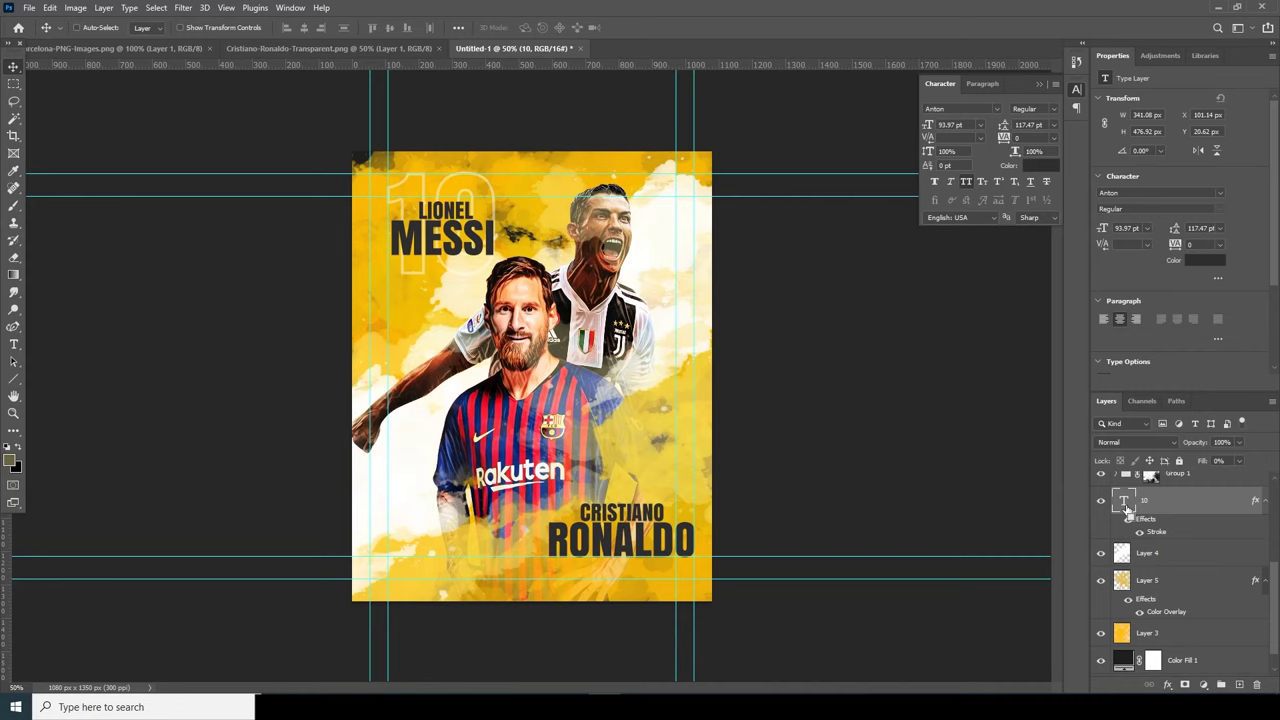
# Duplicate the outlined 10 text and change one of the two to read 7
pyautogui.hotkey('ctrl', 'j')
pyautogui.press('t')
pyautogui.click(408, 238)
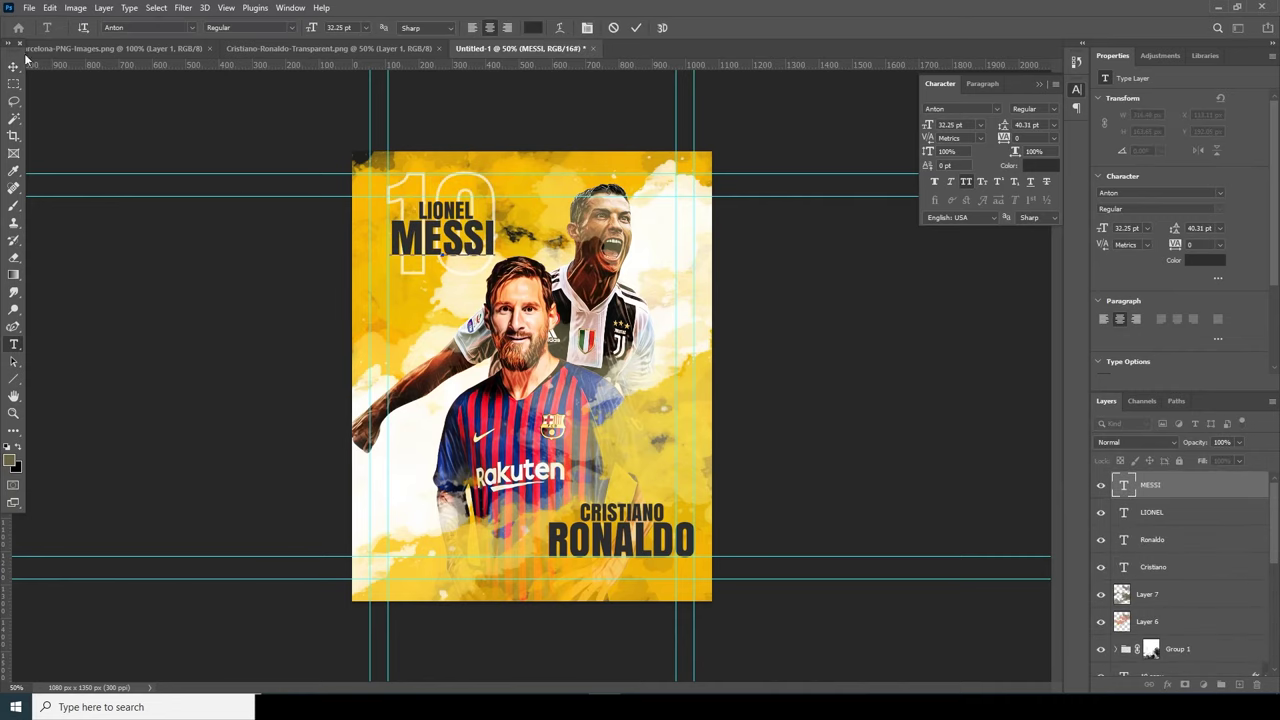
pyautogui.doubleClick(1122, 487)
pyautogui.click(13, 66)
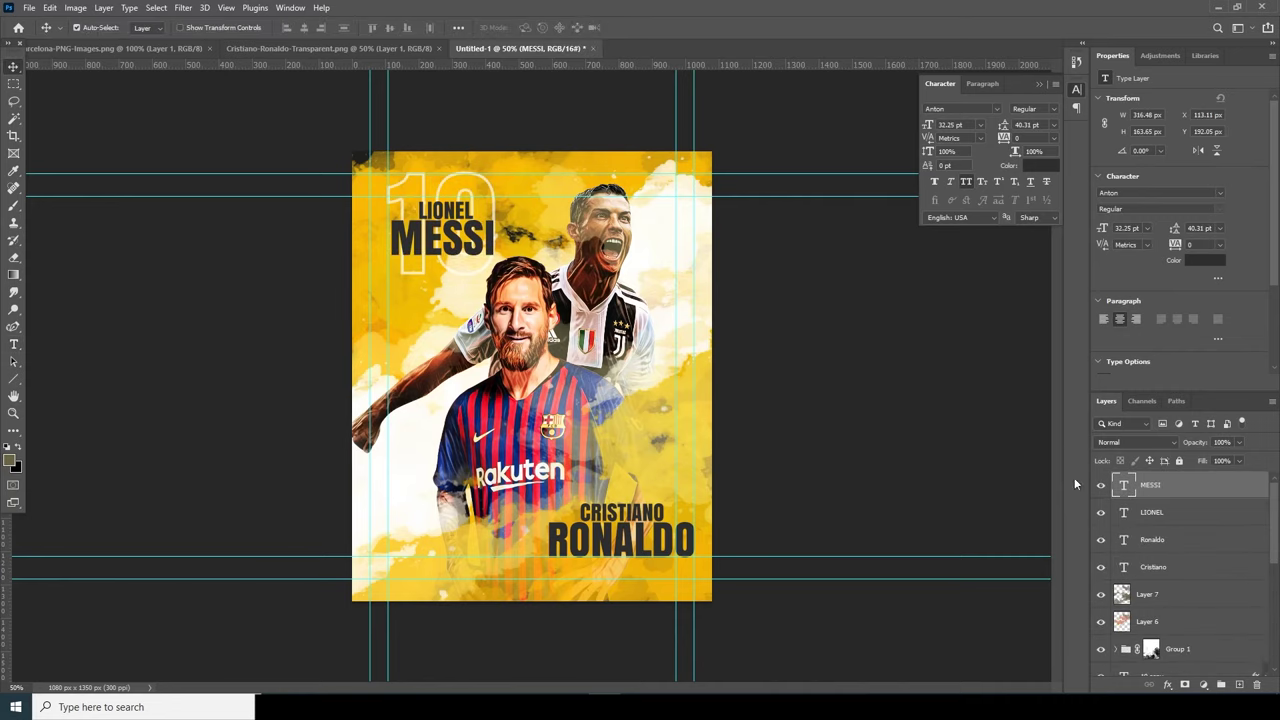
pyautogui.scroll(-2, 1180, 580)
pyautogui.doubleClick(1124, 638)
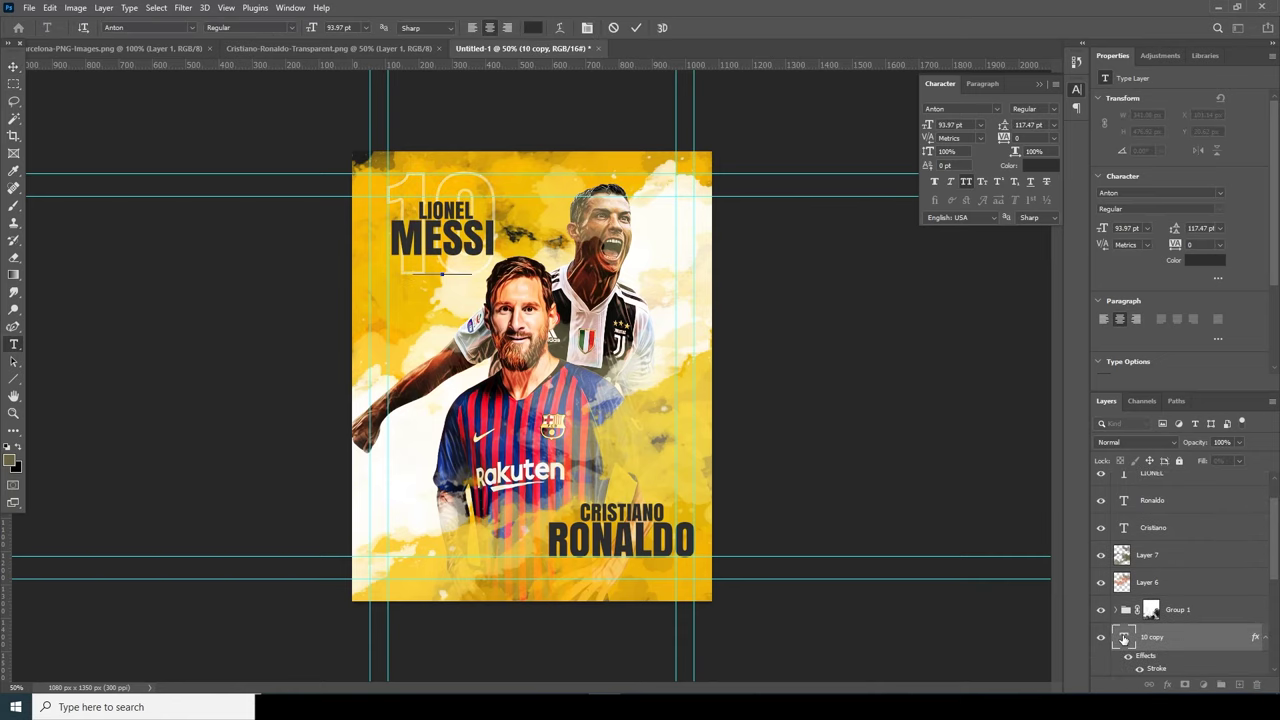
pyautogui.click(14, 68)
# Enlarge the outlined 7 to 150.78 pt and place it behind the CRISTIANO RONALDO title
pyautogui.hotkey('ctrl', 't')
pyautogui.moveTo(467, 218); pyautogui.dragTo(649, 517)
pyautogui.moveTo(650, 617); pyautogui.dragTo(668, 666)
pyautogui.press('Return')
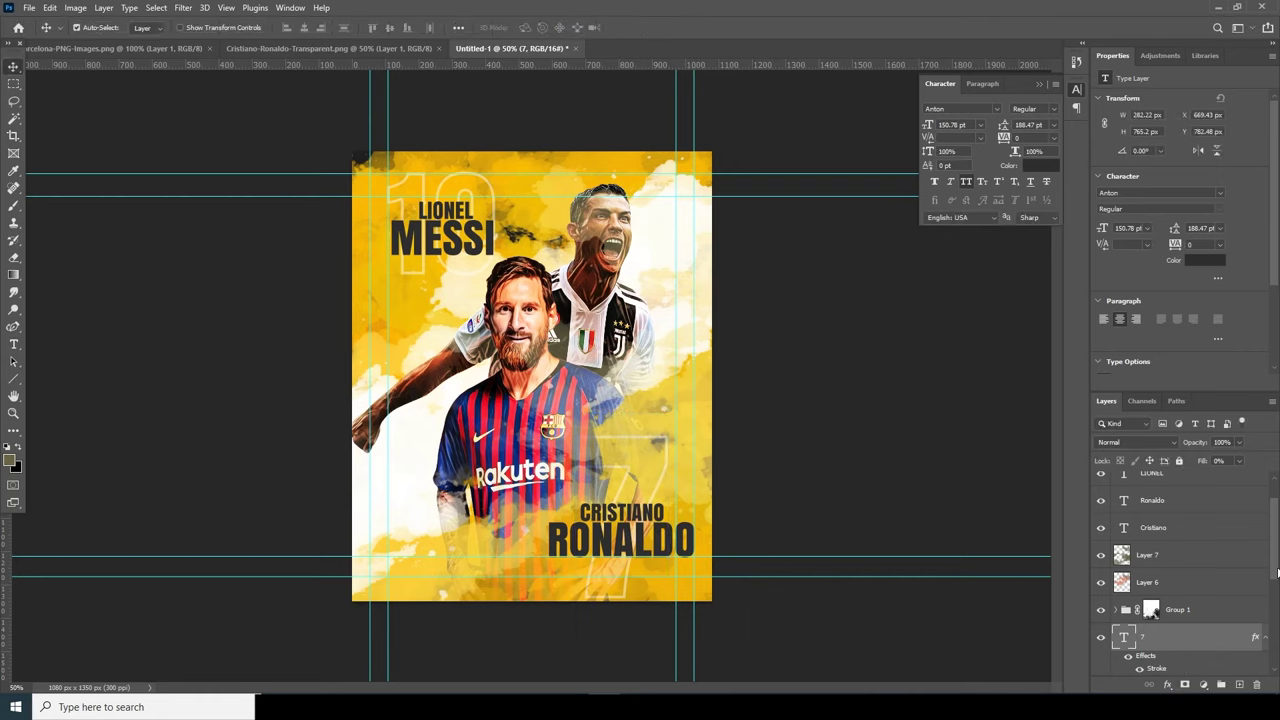
# Reorder the 7 layer beneath the 10 layer, then shrink the numeral and reposition it behind the CRISTIANO RONALDO title
pyautogui.moveTo(1140, 580); pyautogui.dragTo(1155, 614)
pyautogui.hotkey('ctrl', 't')
pyautogui.moveTo(668, 411); pyautogui.dragTo(655, 449)
pyautogui.moveTo(642, 485); pyautogui.dragTo(651, 495)
pyautogui.press('Return')
# Add a 3.04 pt lorem ipsum paragraph and a duplicate of it, one beneath the MESSI title and one beneath the RONALDO title
pyautogui.click(13, 344)
pyautogui.click(80, 344)
pyautogui.moveTo(305, 273); pyautogui.dragTo(513, 292)
pyautogui.click(13, 67)
pyautogui.hotkey('ctrl', 't')
pyautogui.moveTo(446, 285); pyautogui.dragTo(621, 582)
pyautogui.press('Return')
pyautogui.hotkey('ctrl', 'j')
pyautogui.press('v')
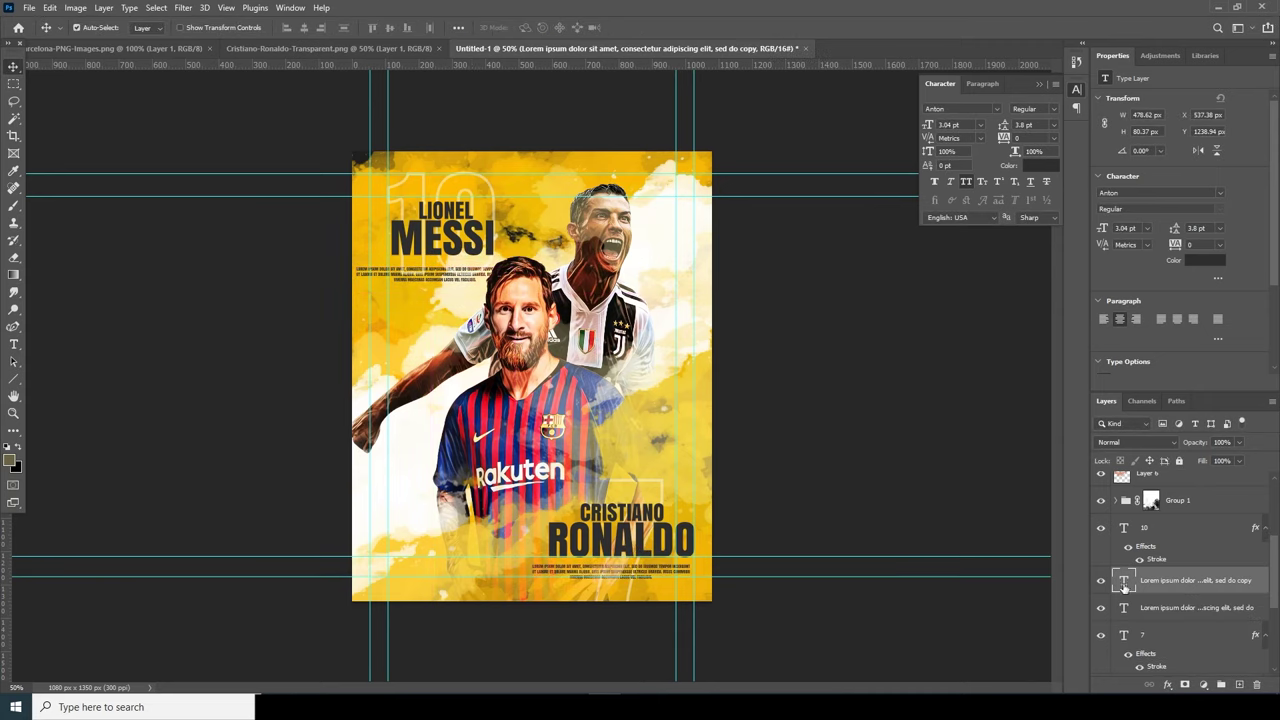
# Compare the poster with Layer 7 hidden and shown, then move that splatter layer between Layer 4 and Layer 5
pyautogui.click(716, 348)
pyautogui.click(693, 348)
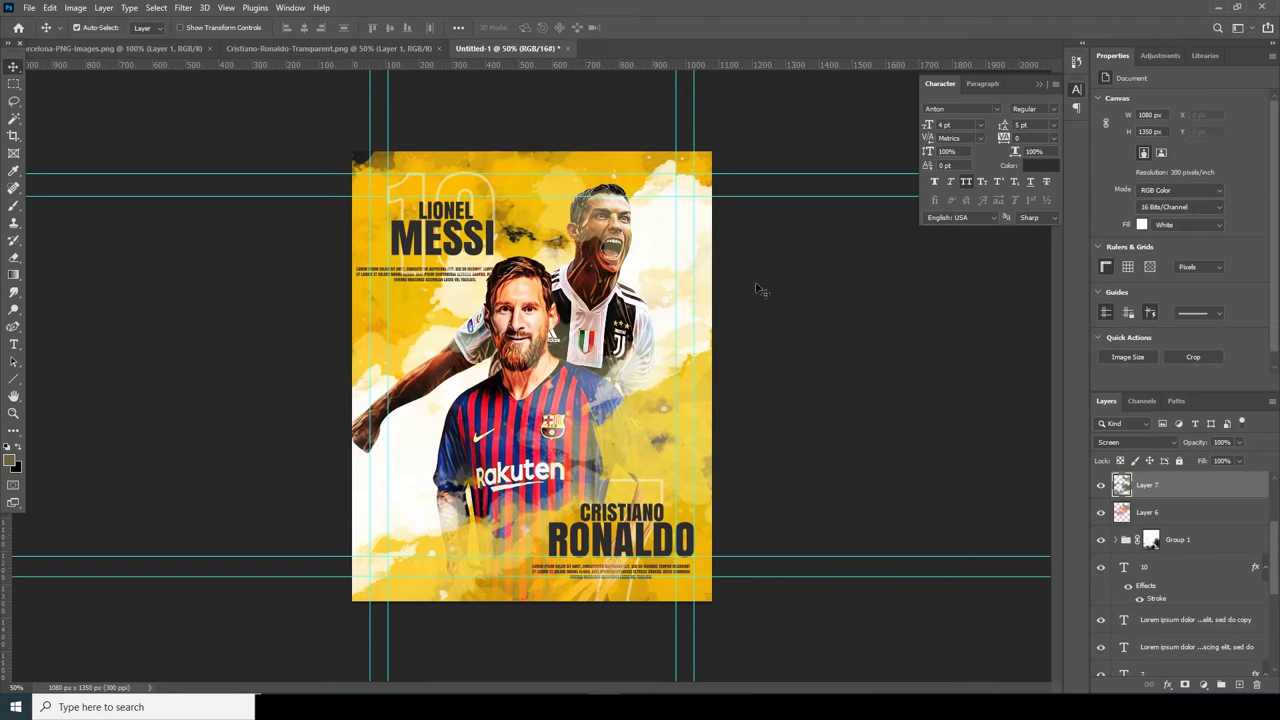
pyautogui.click(1101, 486)
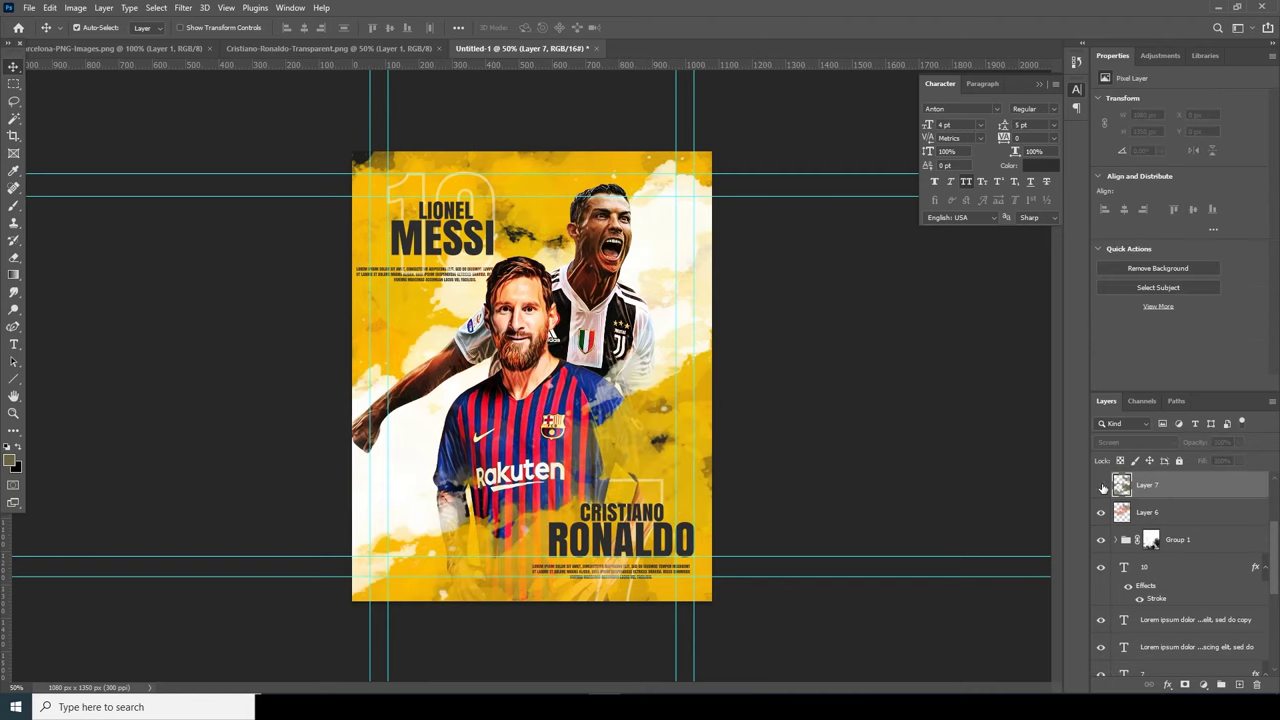
pyautogui.click(1101, 486)
pyautogui.click(1100, 487)
pyautogui.moveTo(1123, 490); pyautogui.dragTo(1166, 574)
# Apply a Color Overlay effect to Layer 7 with a dark colour for the background splatter
pyautogui.click(1167, 685)
pyautogui.click(1185, 636)
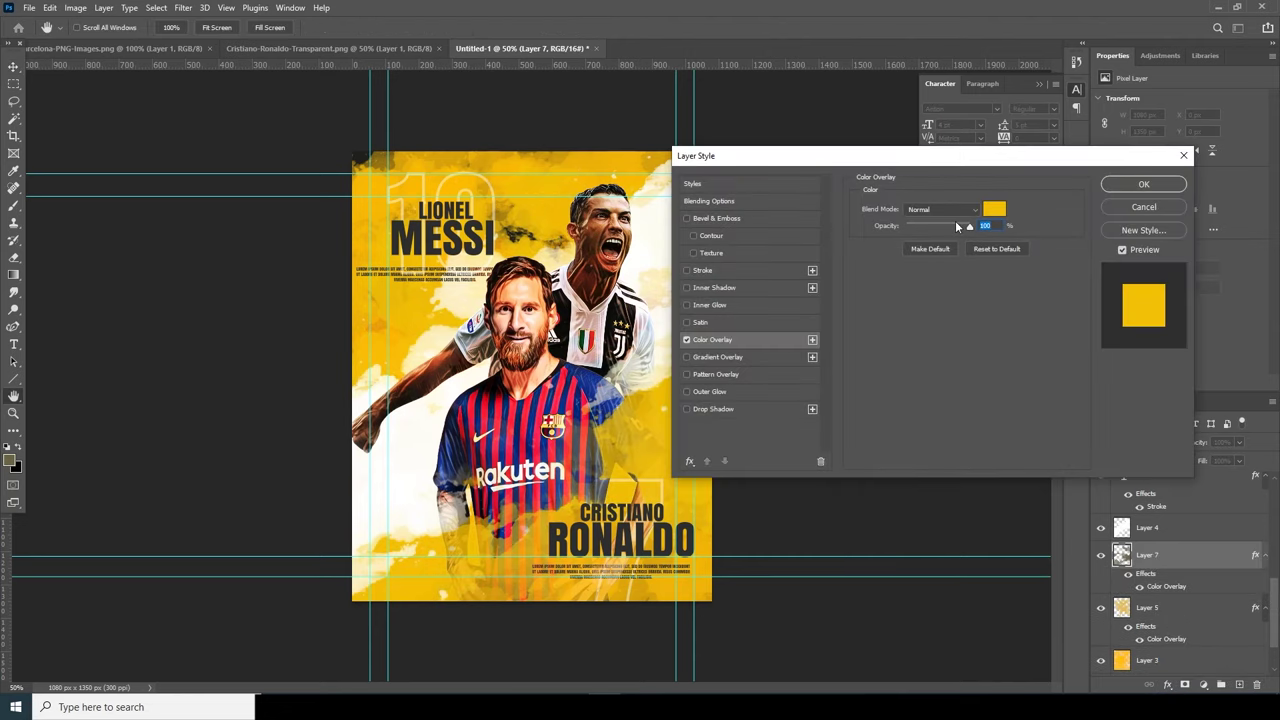
pyautogui.click(993, 212)
pyautogui.click(769, 389)
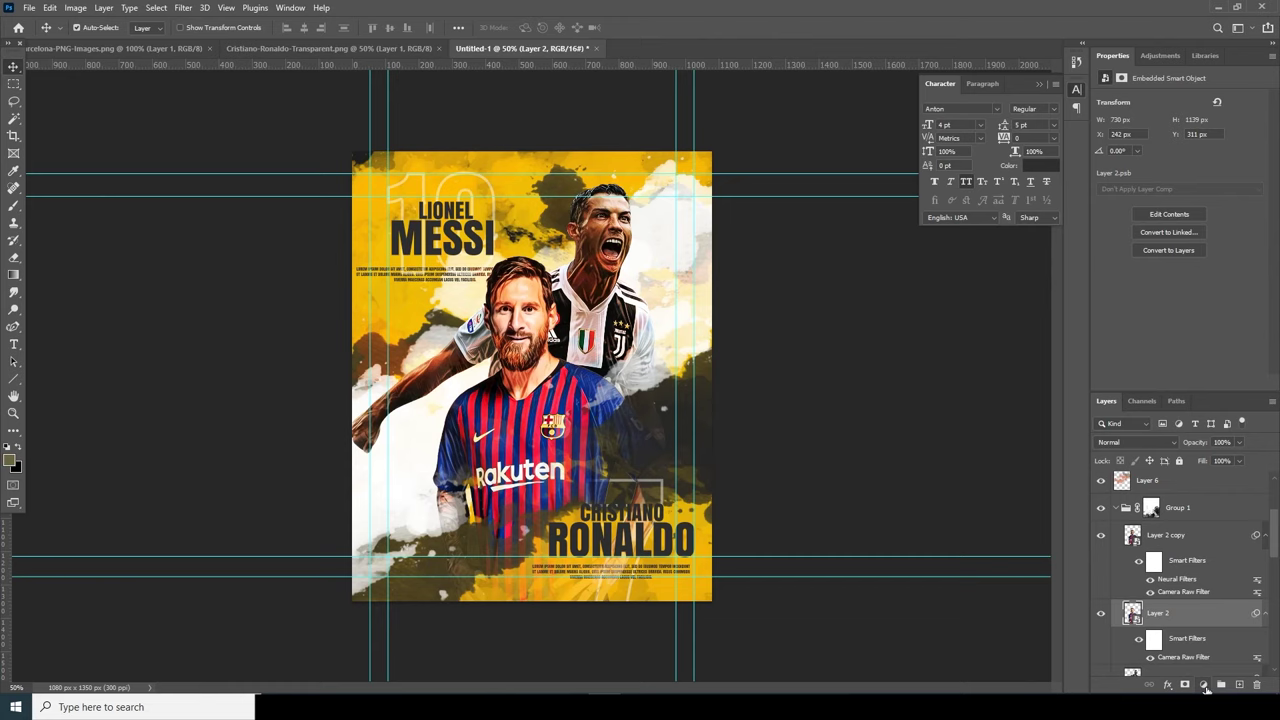
# Desaturate Messi with a Hue/Saturation adjustment clipped to Layer 2, and compare the cutout with Layer 2 copy hidden and shown
pyautogui.click(1204, 686)
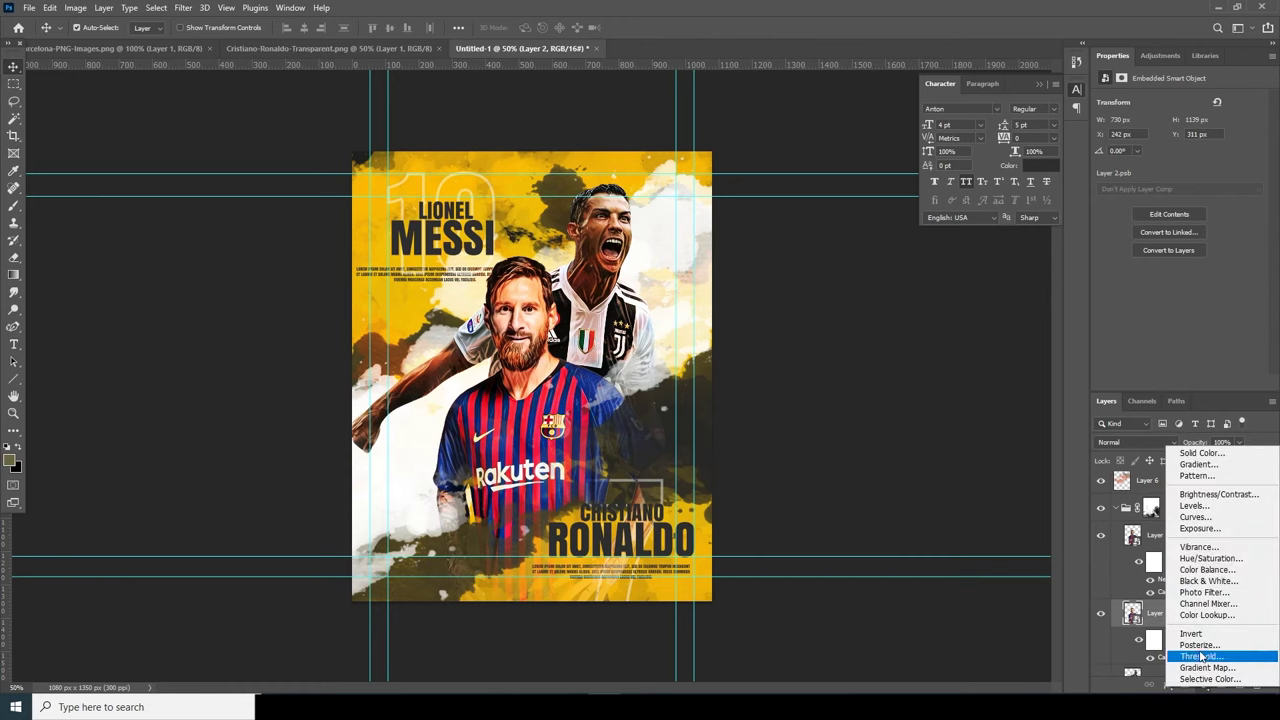
pyautogui.click(1205, 558)
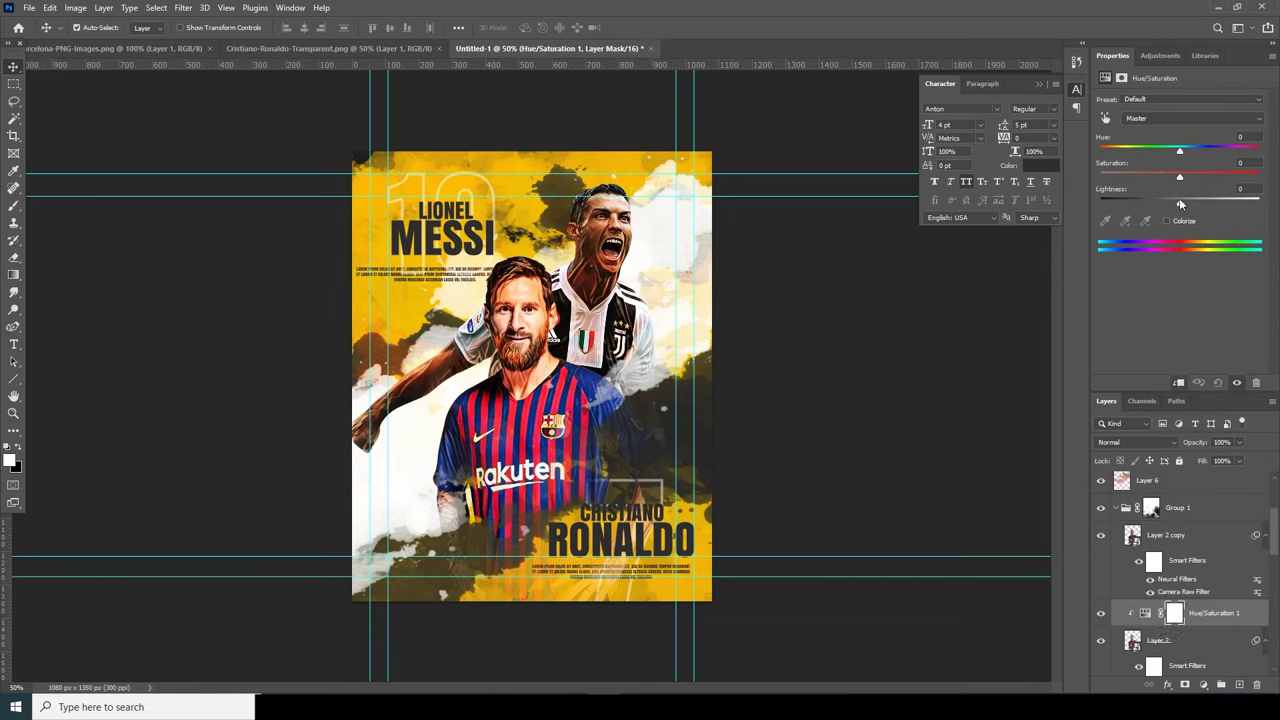
pyautogui.click(1135, 538)
pyautogui.click(1102, 538)
pyautogui.click(1102, 538)
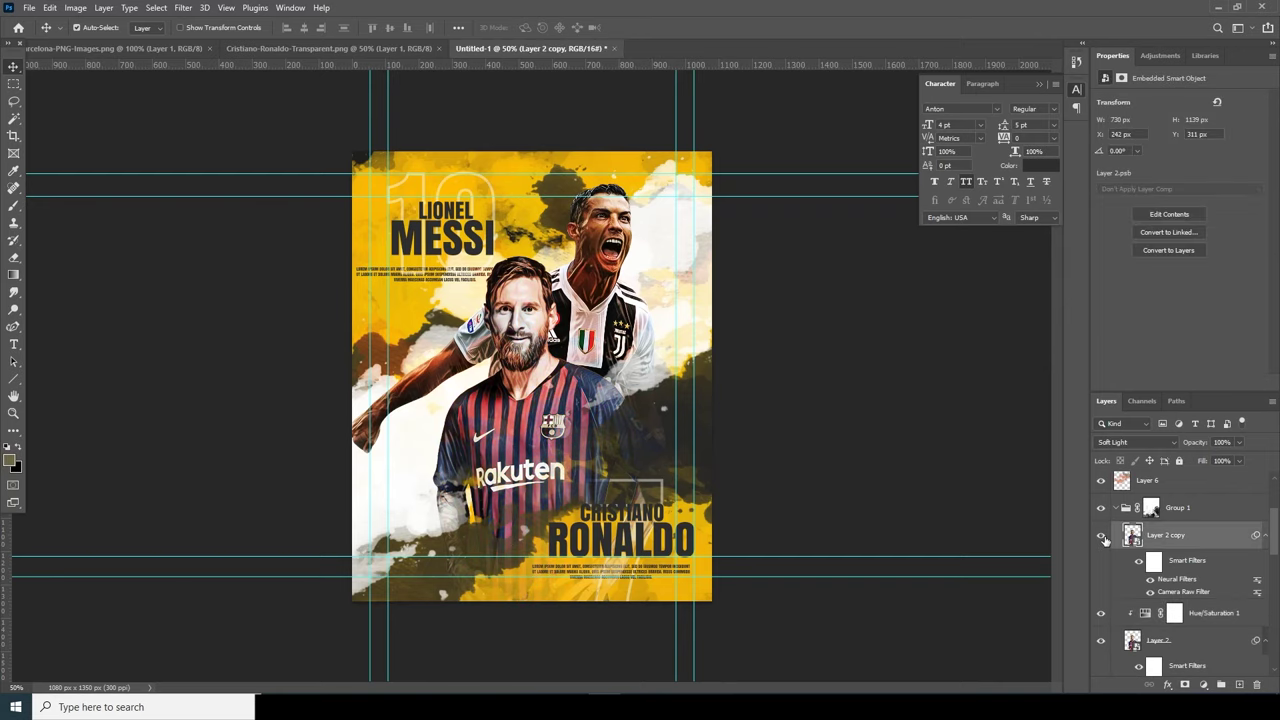